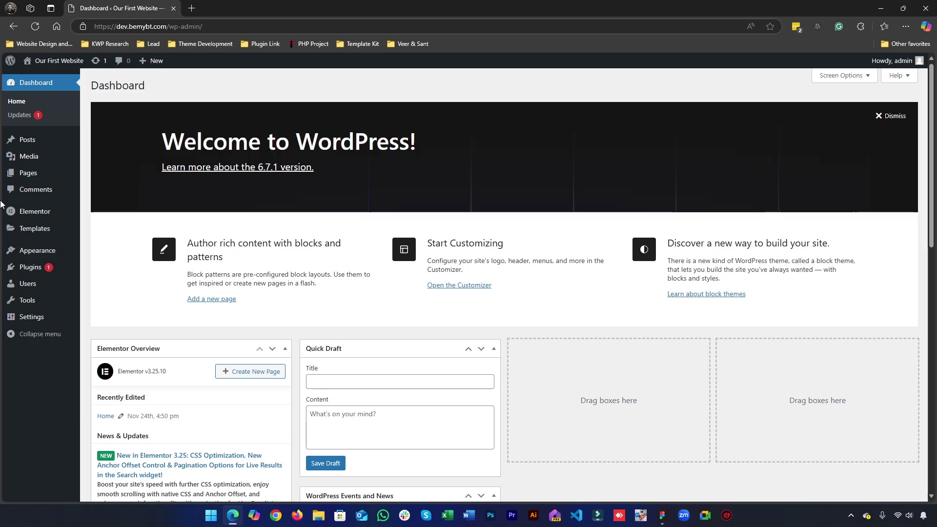
Open the Saved Templates list in a second browser tab and switch to it.
left_click(36, 236)
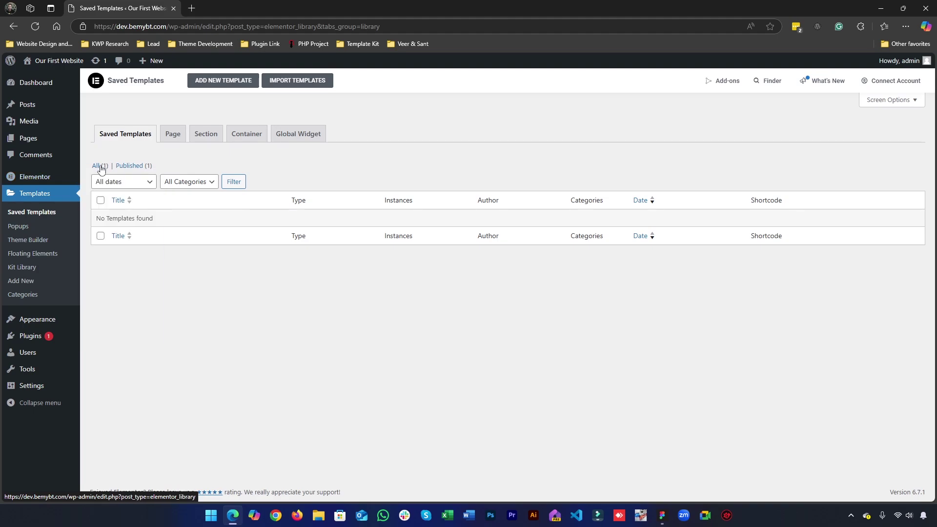
middle_click(34, 219)
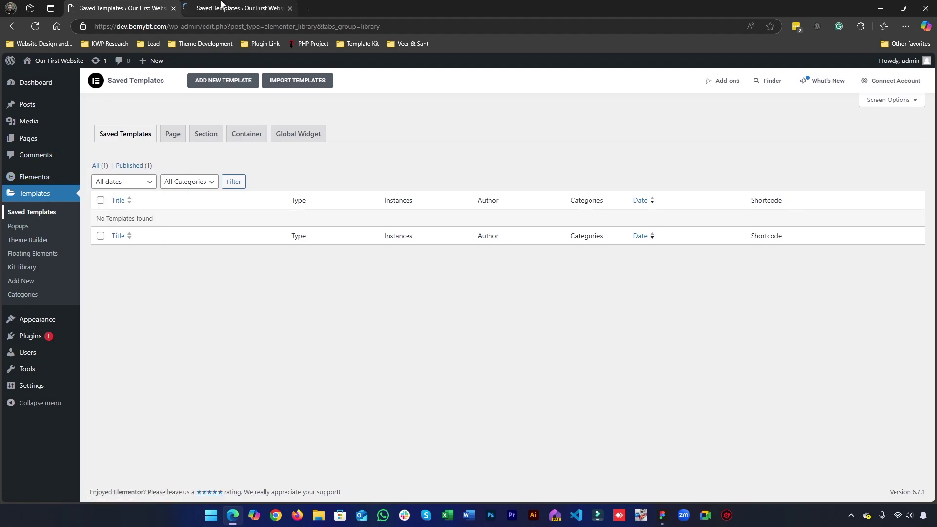
left_click(210, 4)
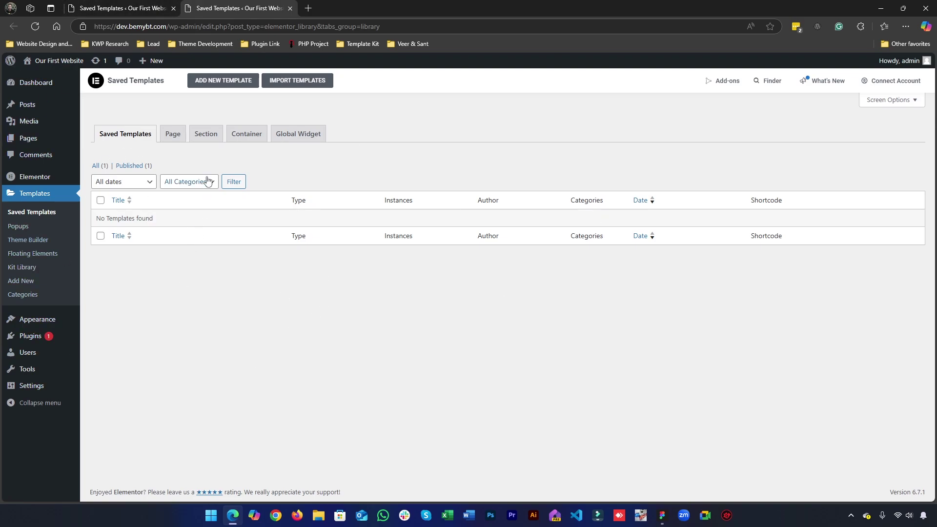
Set up a new template of type Header named "Header V1".
left_click(229, 82)
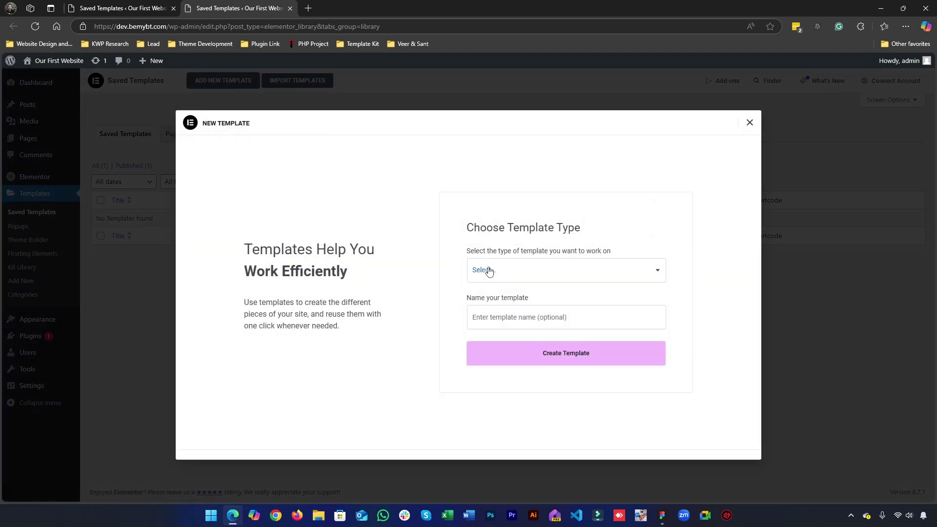
left_click(489, 271)
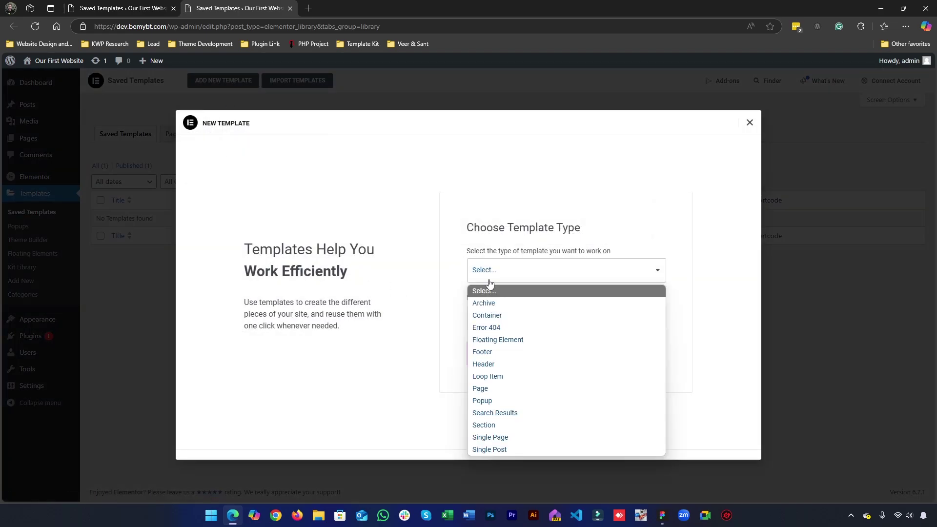
left_click(505, 366)
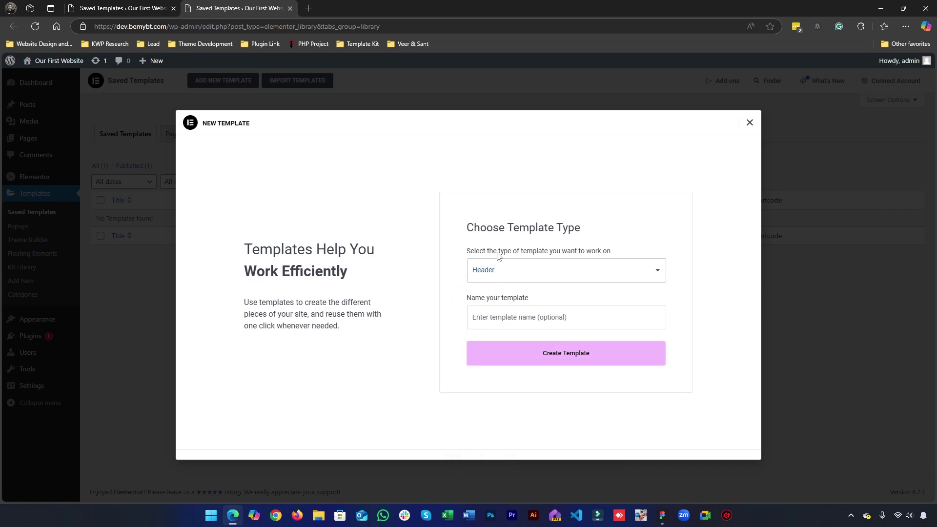
left_click(506, 272)
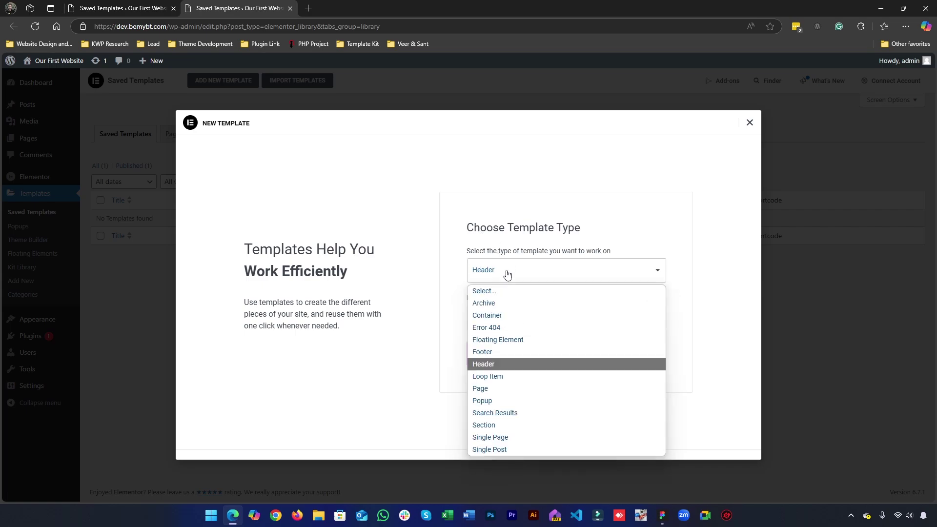
left_click(494, 362)
left_click(488, 318)
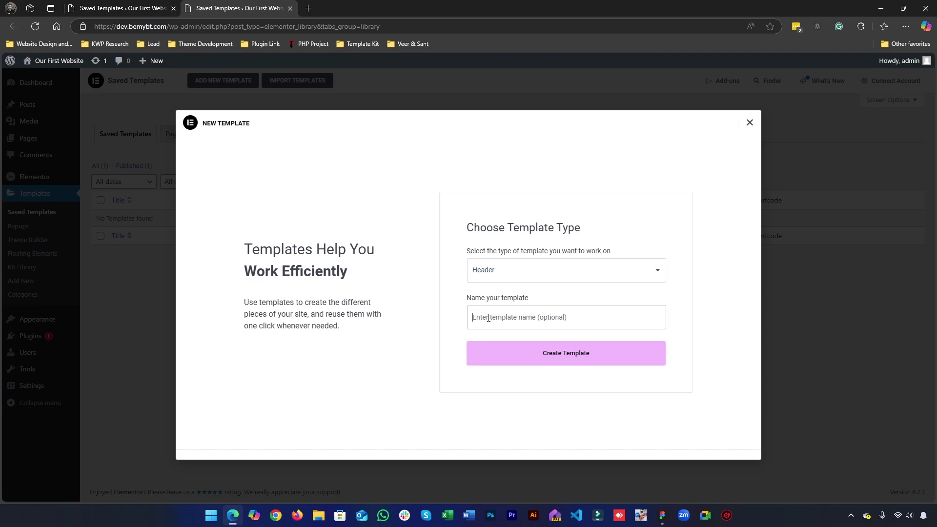
type("Header V1")
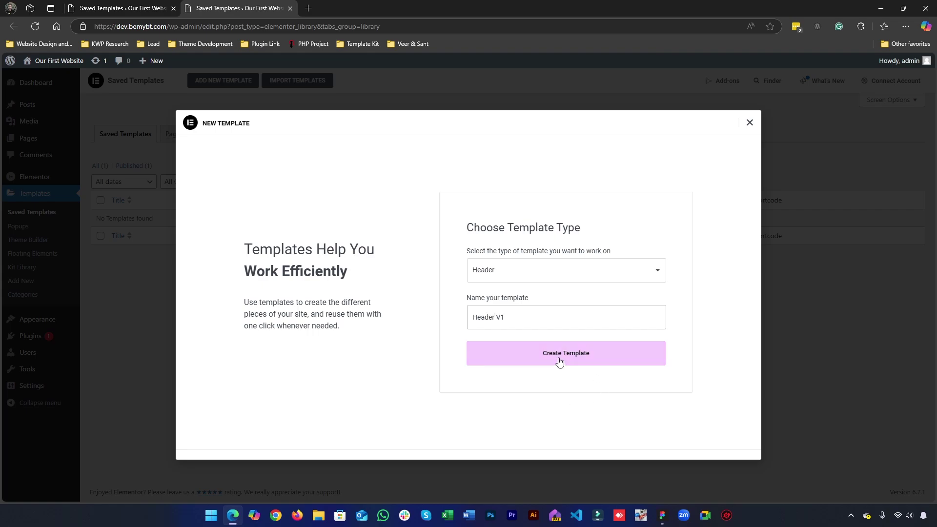
left_click(538, 357)
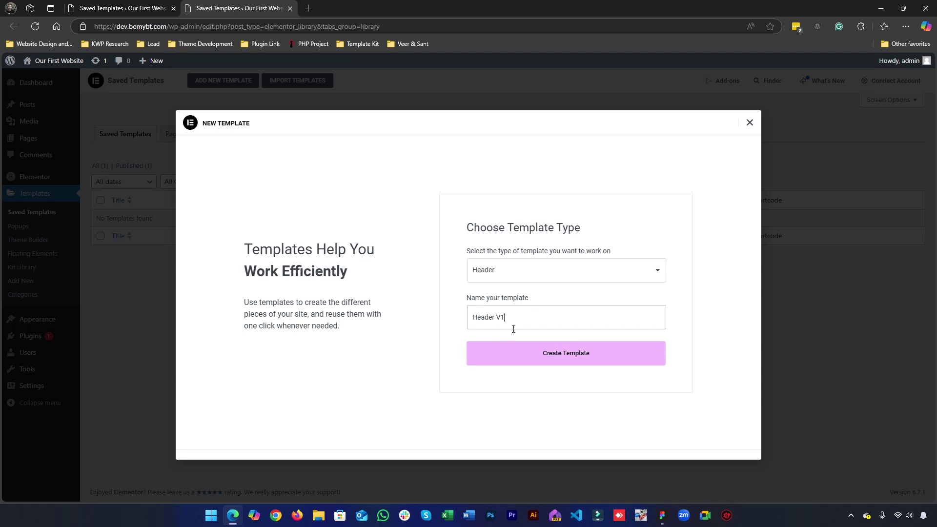
left_click_drag(520, 322, 429, 331)
Switch to the homepage design in Figma and examine the logo and navigation in the Homepage and Homepage - V2 headers.
left_click(662, 518)
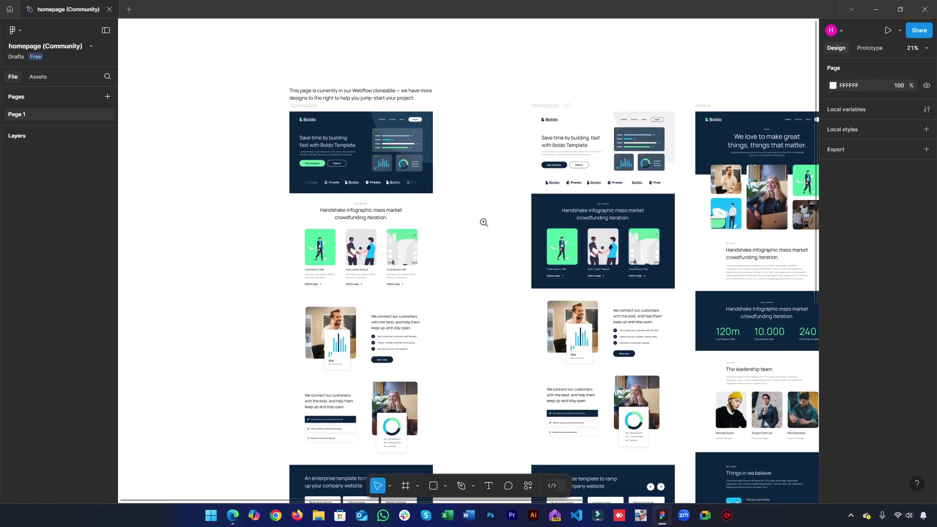
scroll(484, 224, "up", 5)
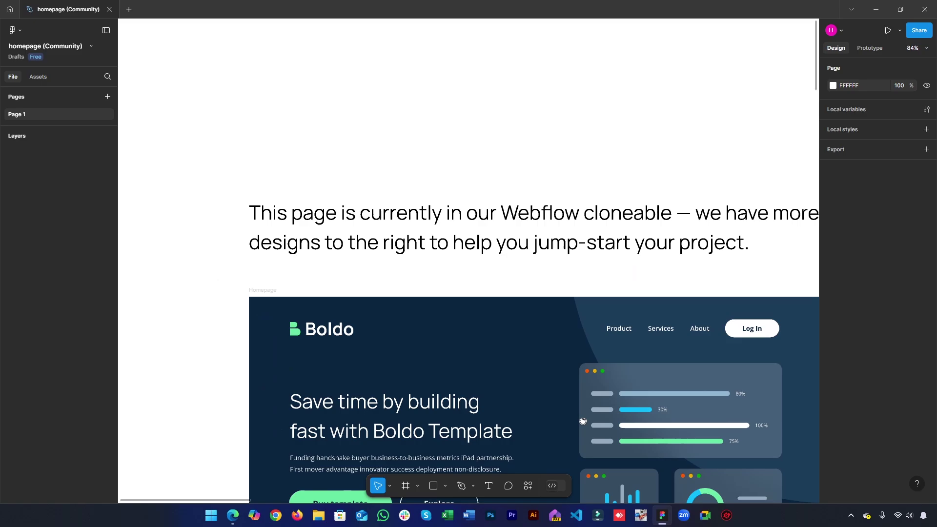
left_click_drag(582, 421, 555, 375)
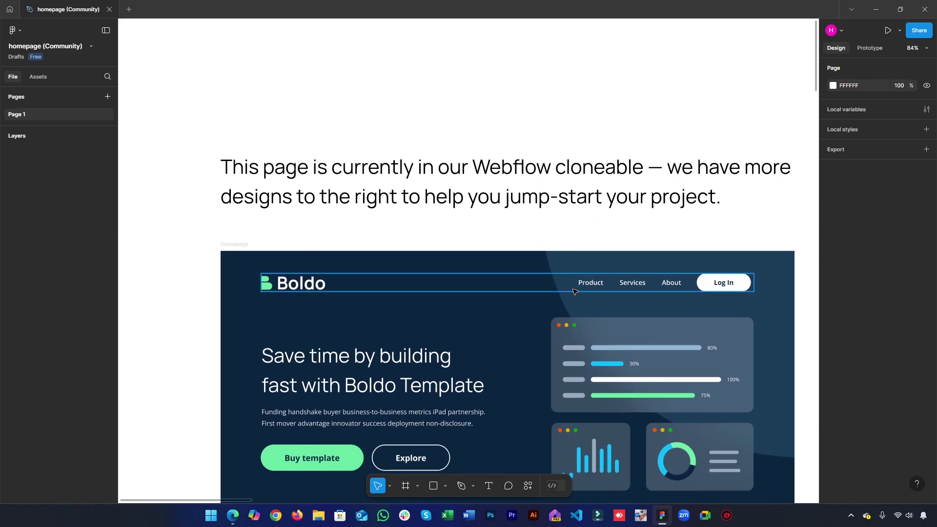
left_click_drag(593, 312, 269, 271)
scroll(269, 272, "right", 10)
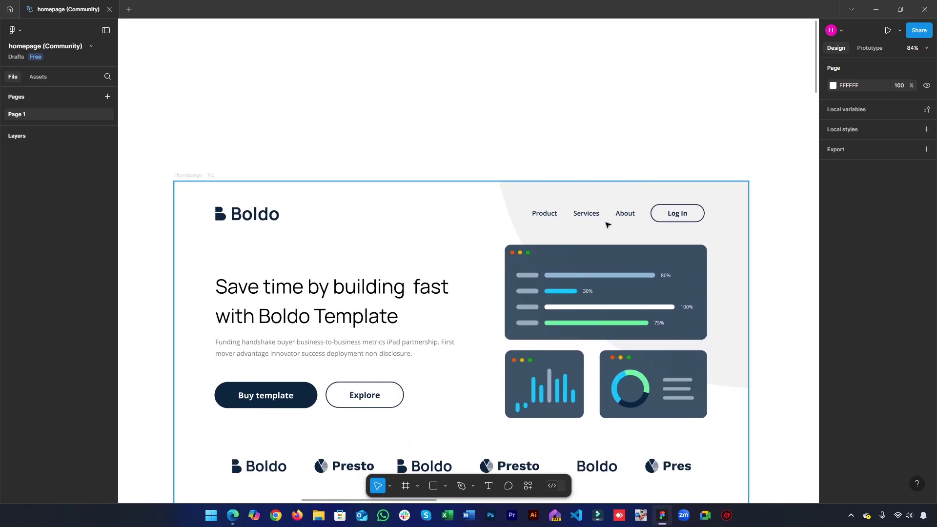
left_click(236, 213)
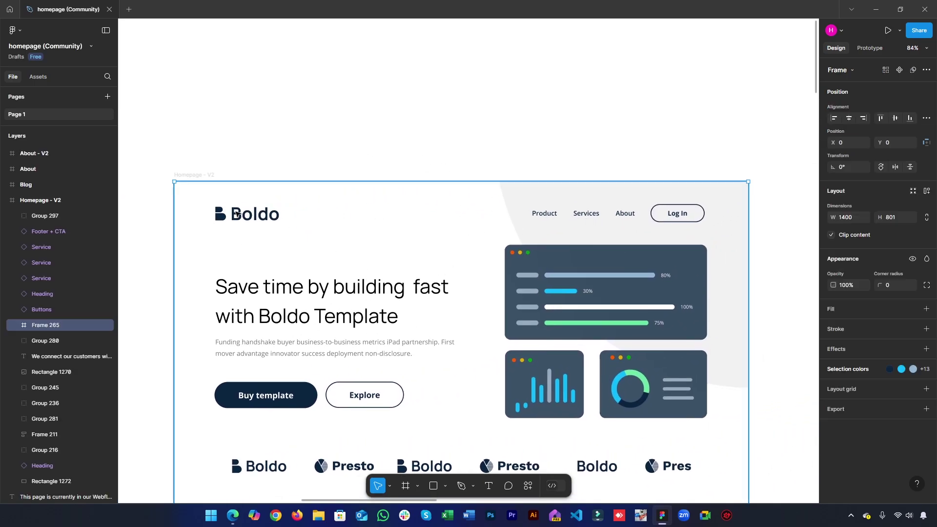
double_click(236, 213)
double_click(236, 213)
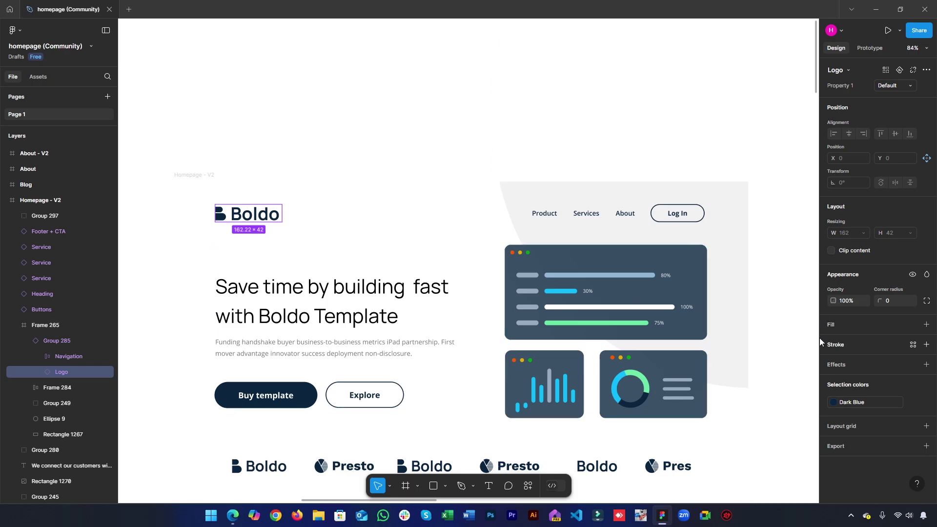
left_click(570, 215)
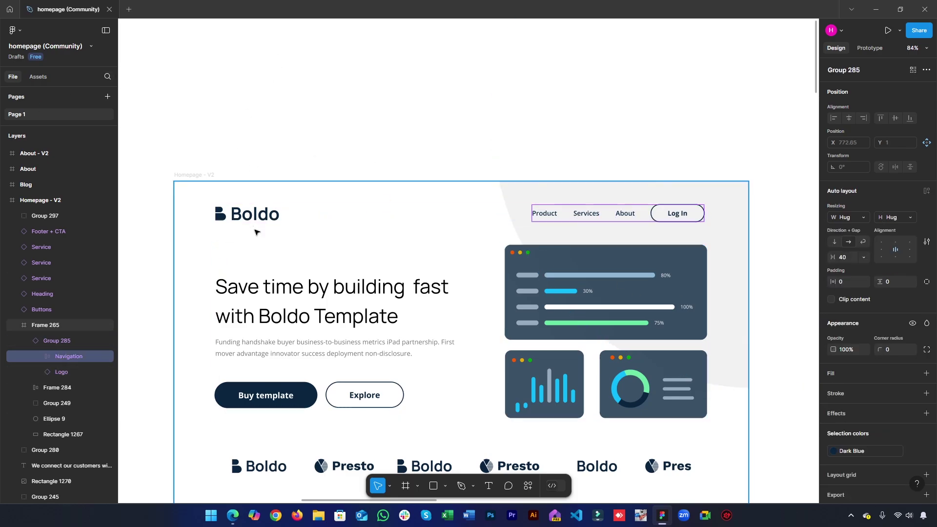
left_click(313, 143)
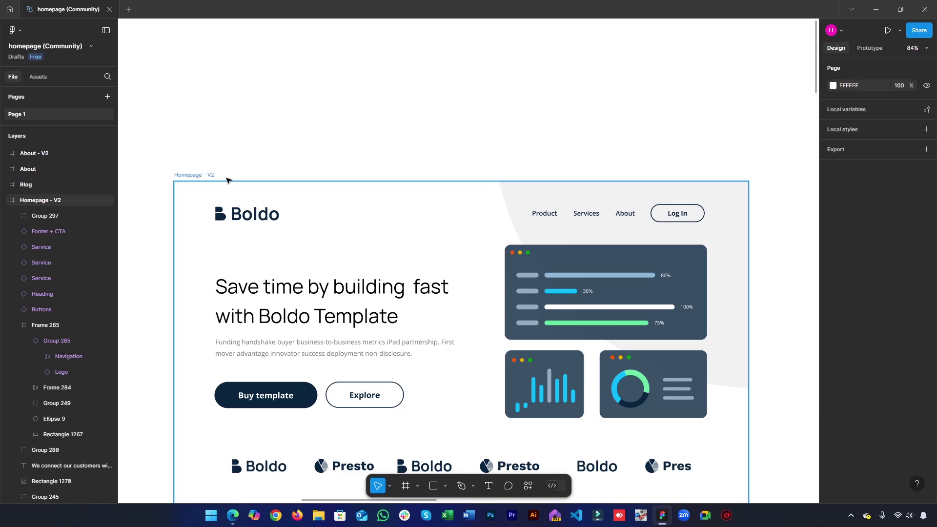
Compare the overall layouts of the Homepage and Homepage - V2 frames.
scroll(293, 181, "down", 5)
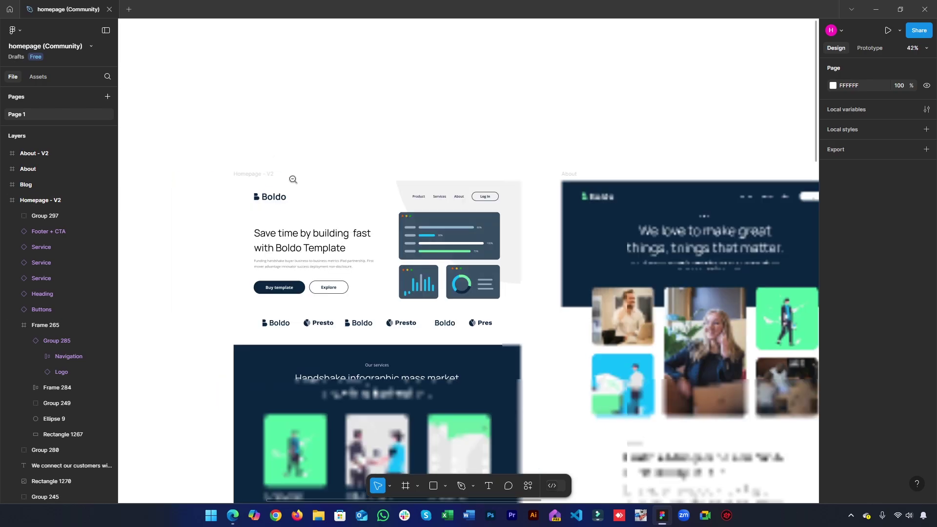
left_click_drag(370, 293, 455, 293)
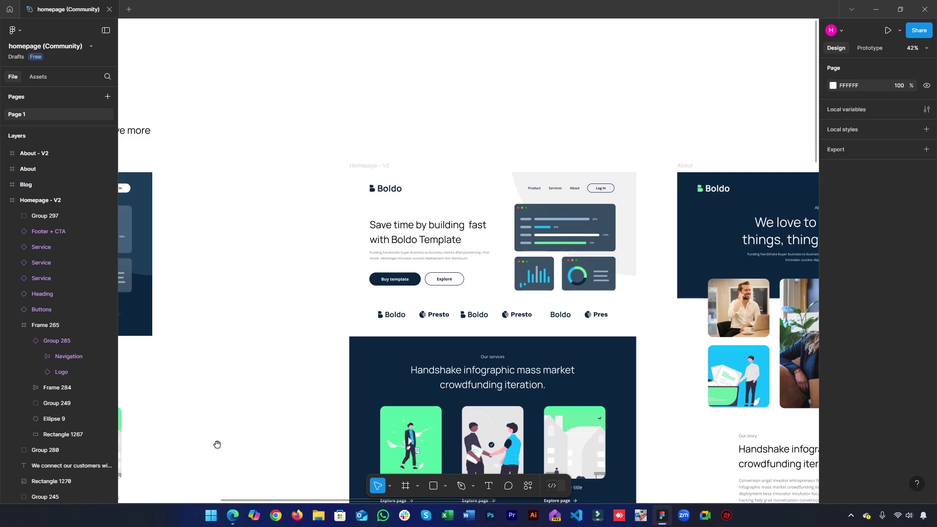
scroll(408, 322, "left", 8)
scroll(461, 331, "right", 3)
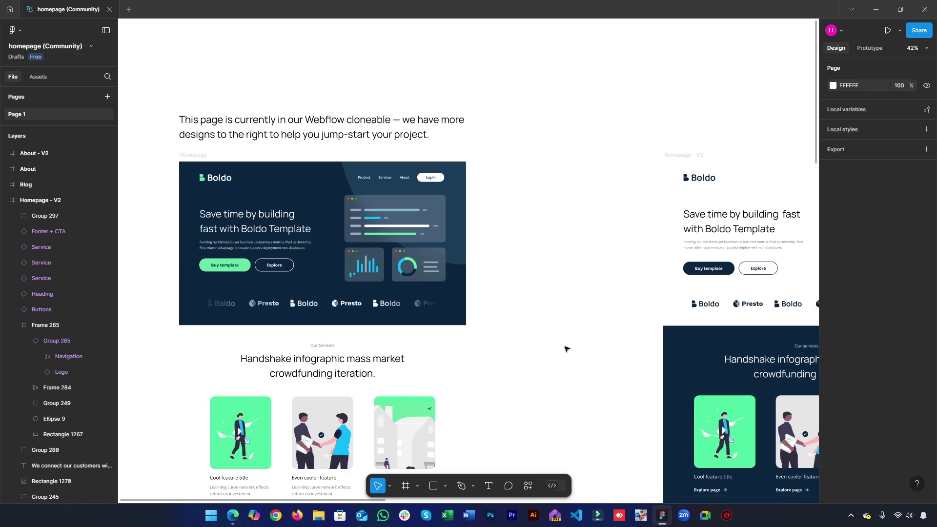
scroll(546, 350, "down", 2)
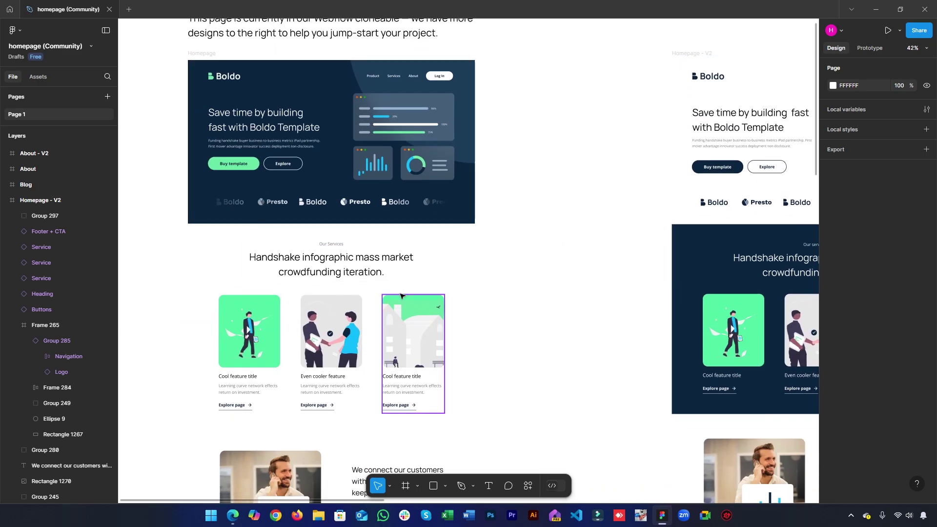
scroll(464, 354, "right", 3)
scroll(463, 354, "up", 1)
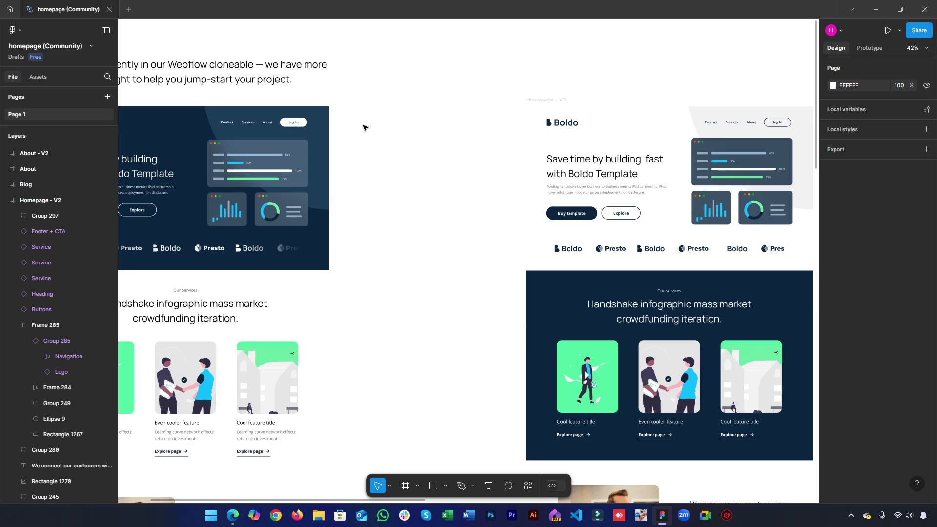
left_click_drag(364, 174, 571, 203)
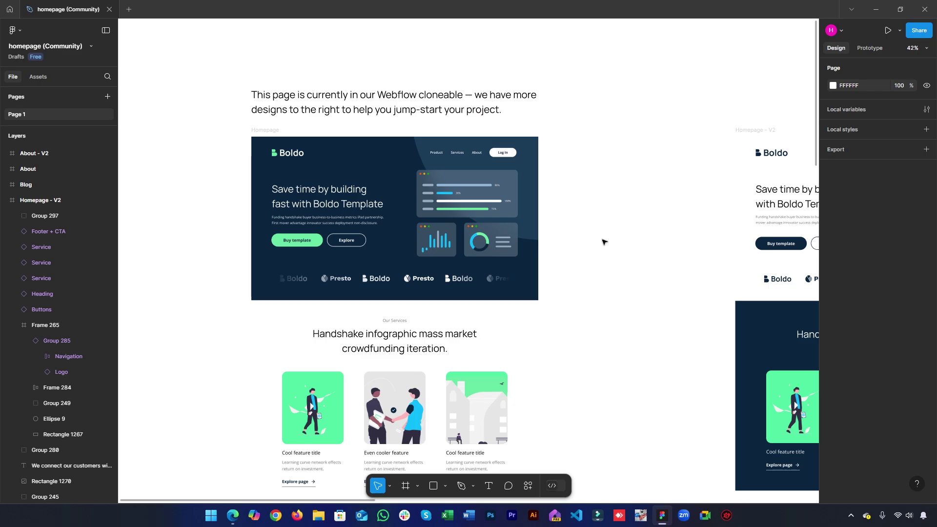
Examine the Homepage hero area up close and inspect its header group with the logo and navigation.
left_click(442, 229)
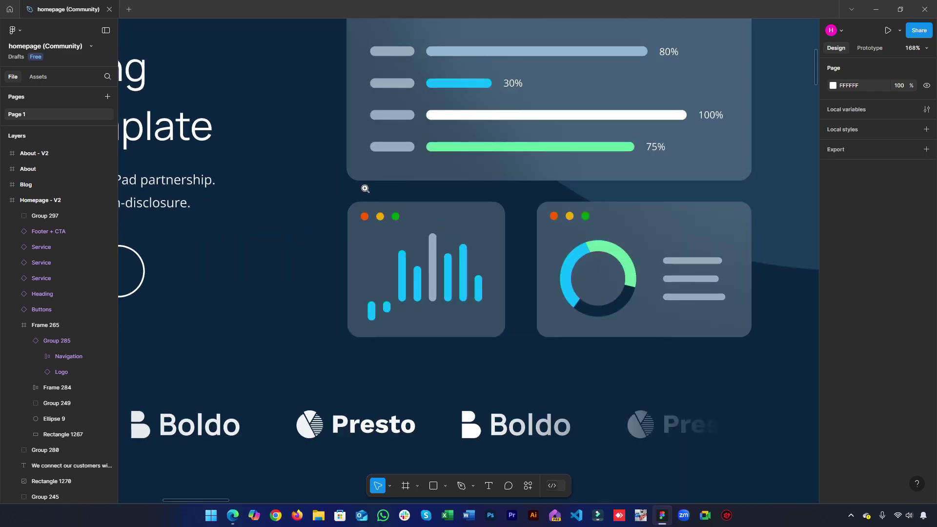
key("z")
left_click(363, 219, "alt")
left_click(363, 219, "alt")
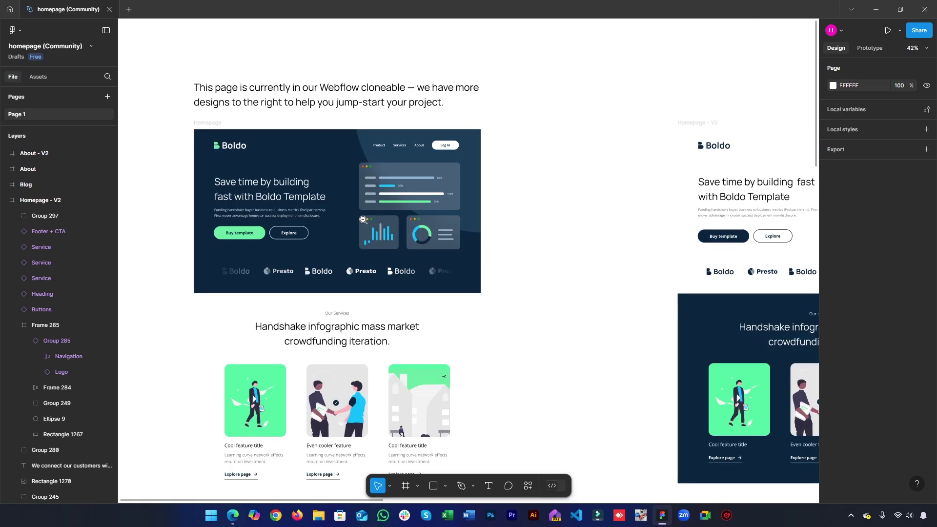
left_click_drag(355, 219, 436, 213)
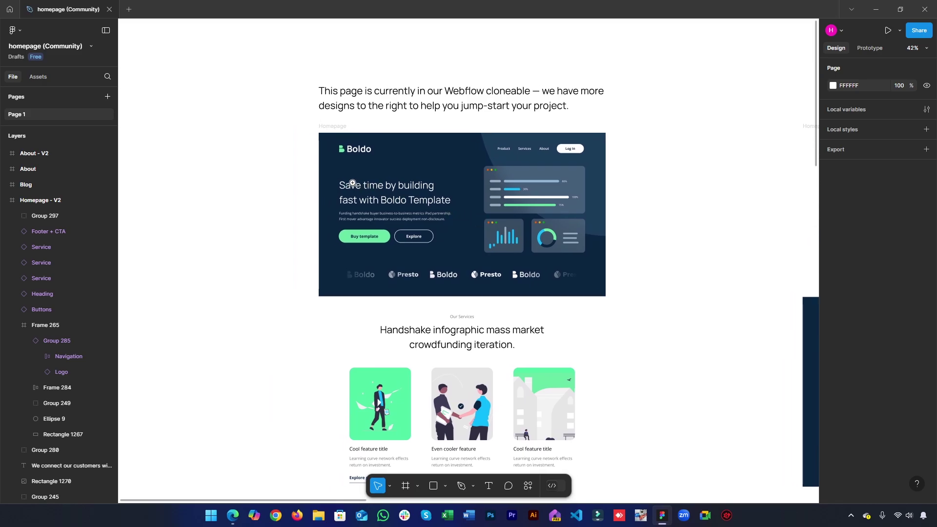
left_click(354, 184)
left_click_drag(357, 172, 303, 228)
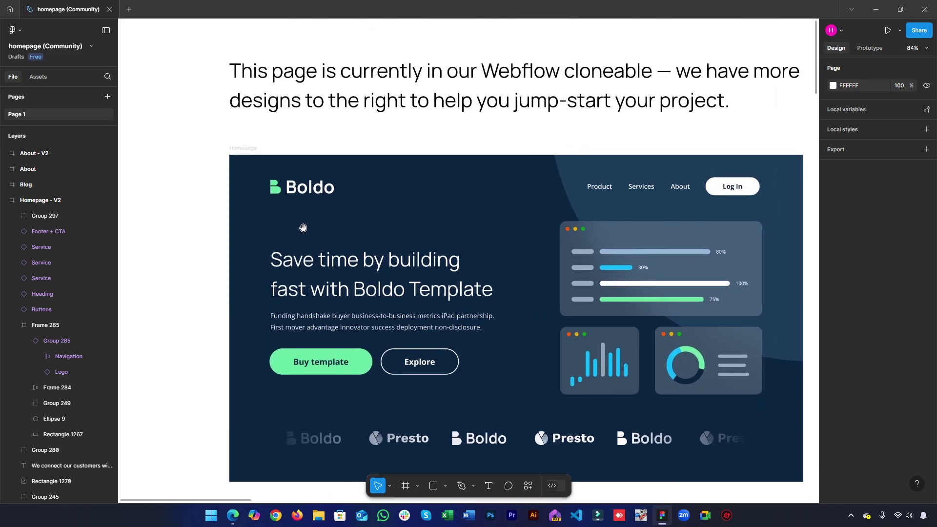
left_click(309, 195)
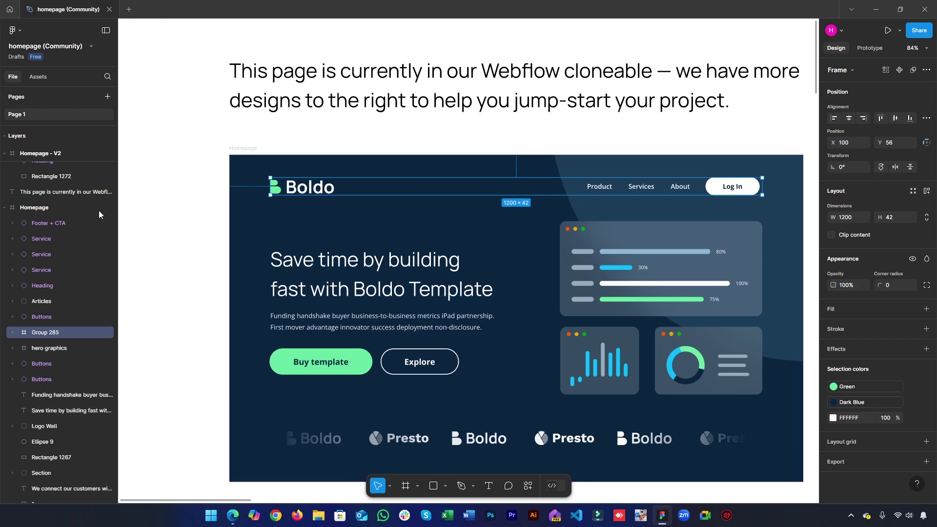
left_click(703, 130)
Examine the other page designs and inspect the About page's header group and the dark background rectangle behind it.
scroll(718, 115, "down", 6)
scroll(378, 215, "right", 6)
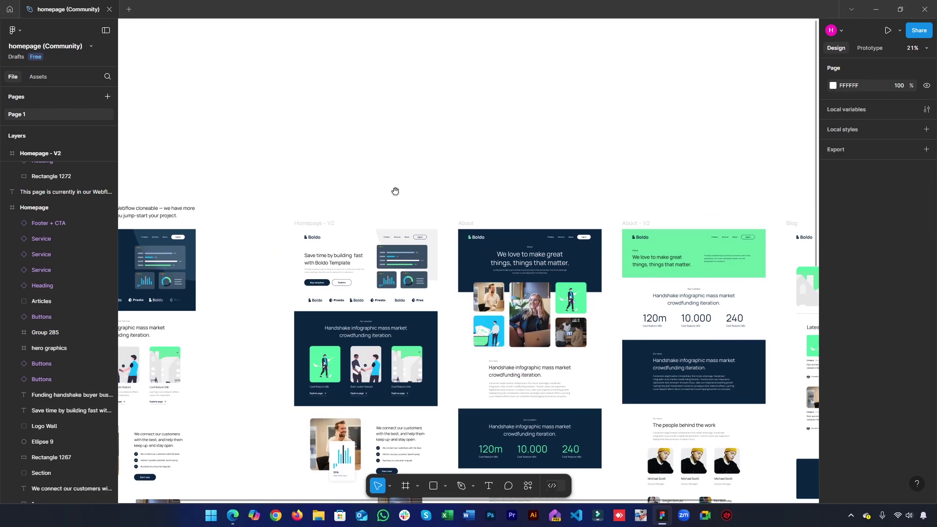
scroll(393, 181, "right", 4)
left_click_drag(318, 223, 539, 330)
left_click(338, 195, "alt")
scroll(337, 195, "down", 5)
left_click_drag(464, 270, 446, 269)
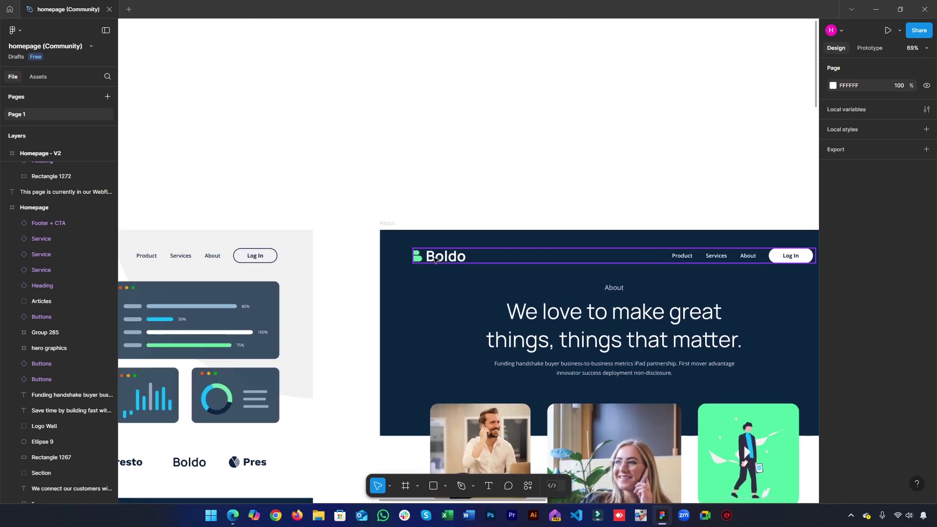
left_click(434, 260)
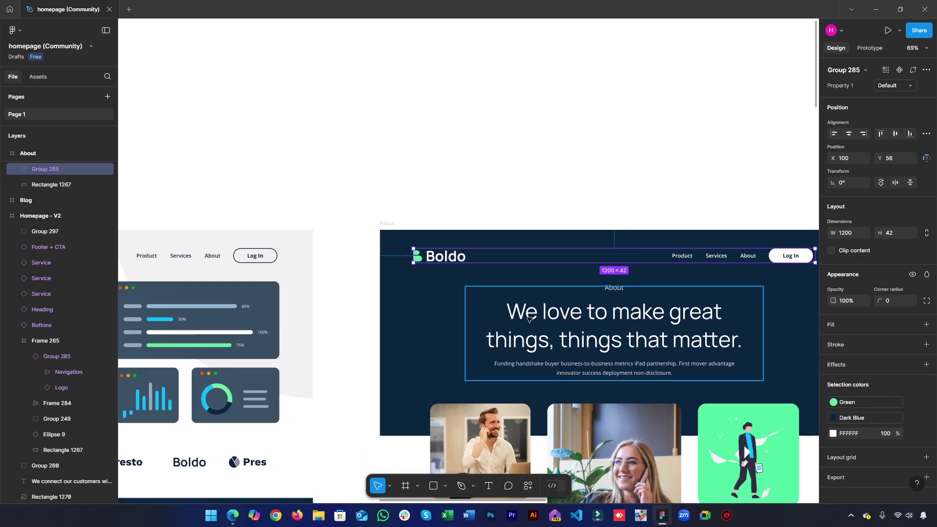
left_click(405, 236)
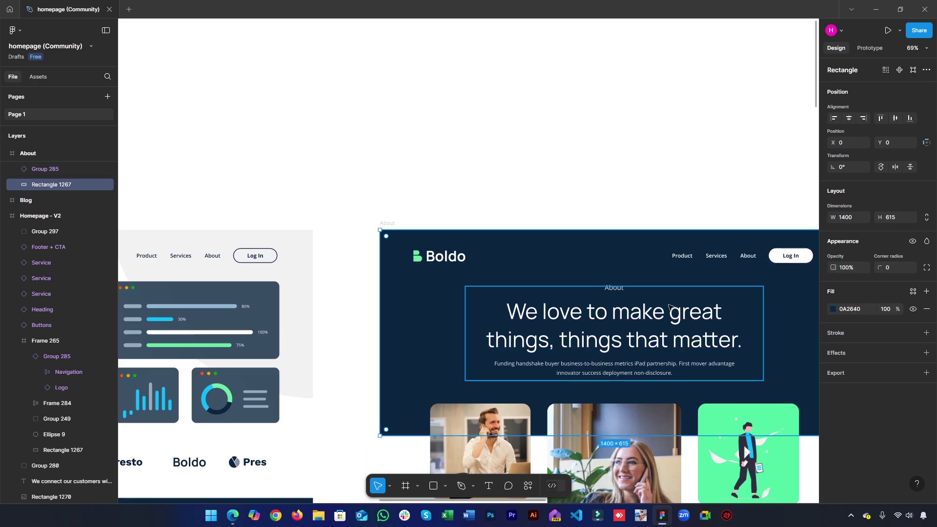
left_click(334, 228)
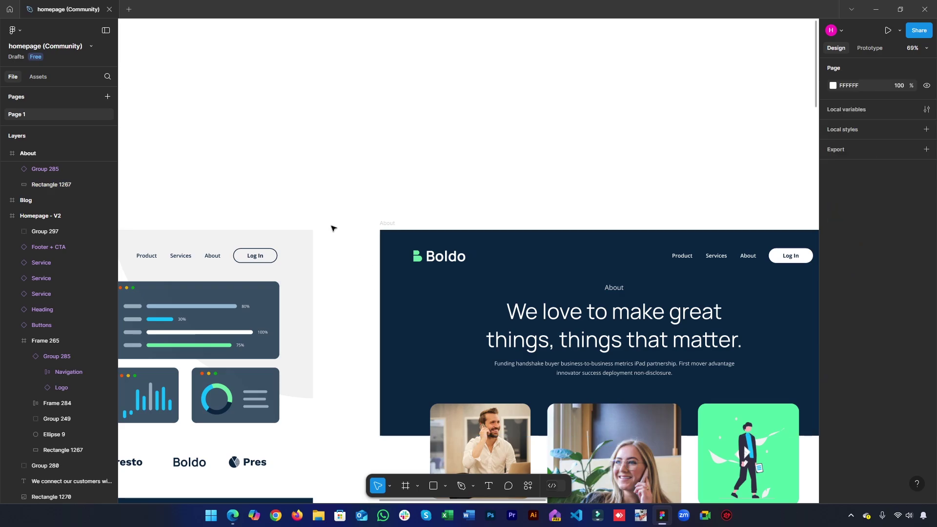
left_click(420, 385)
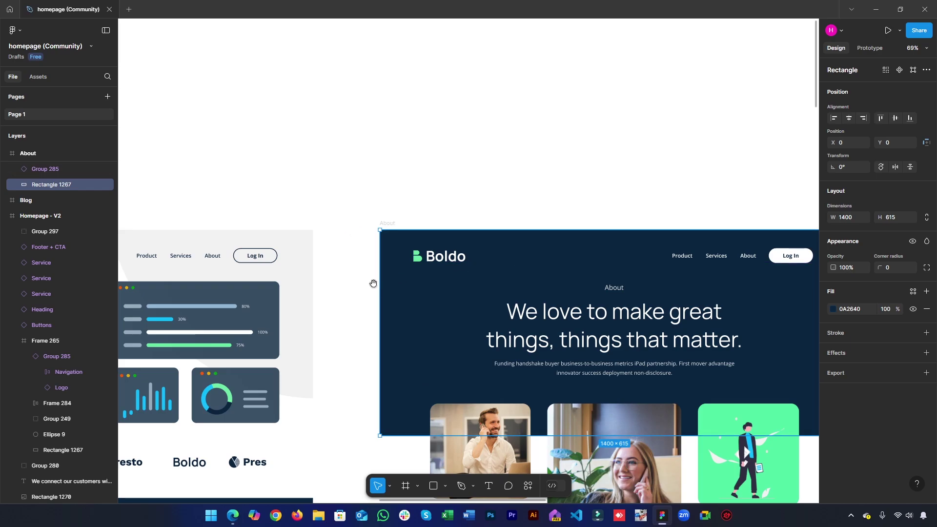
Switch from Figma back to the browser, create the Header V1 header template and close the template library.
scroll(373, 284, "left", 6)
scroll(488, 244, "down", 2)
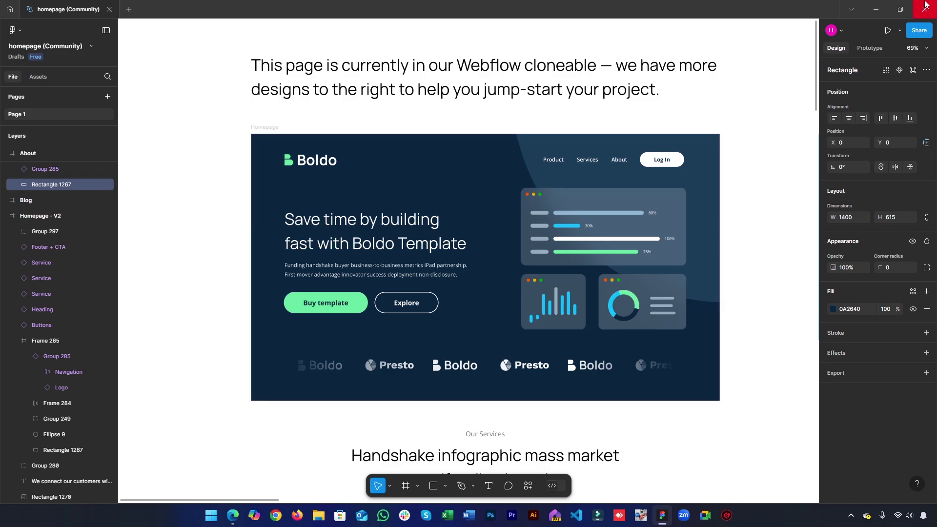
left_click(876, 9)
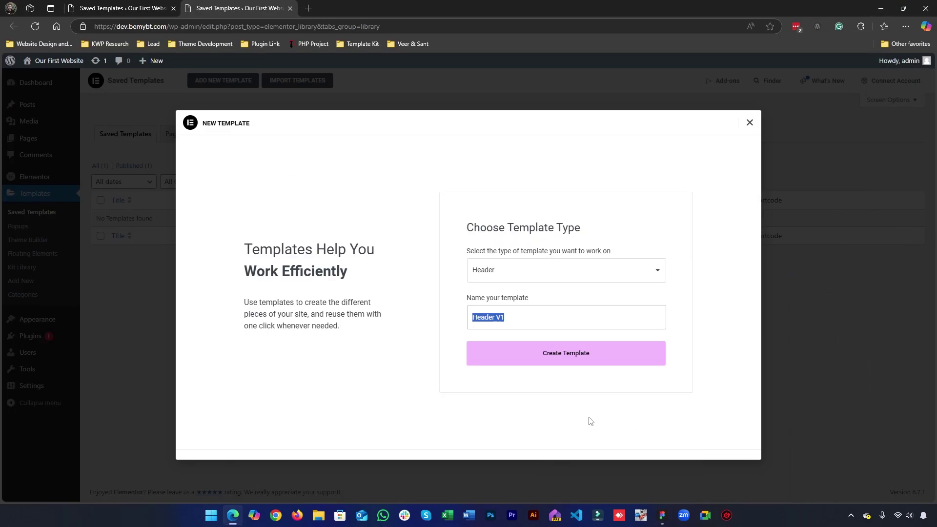
triple_click(525, 320)
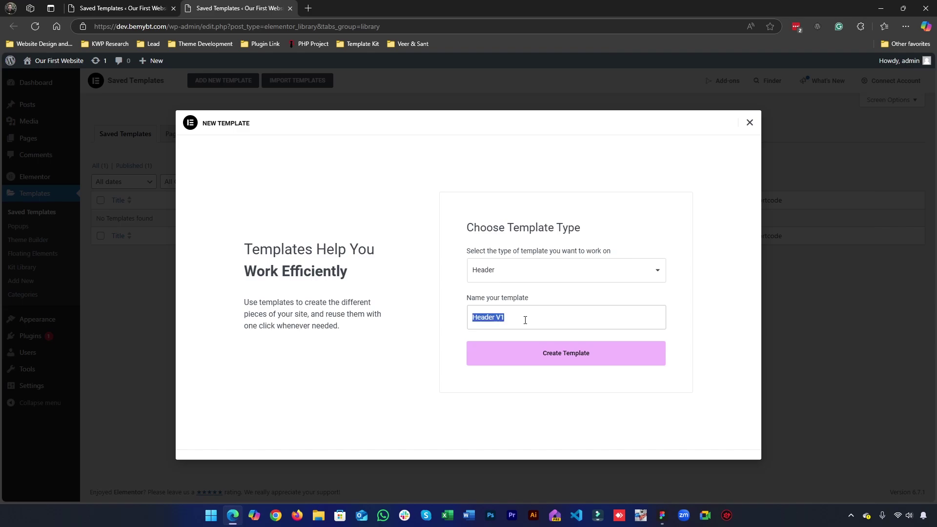
left_click(526, 363)
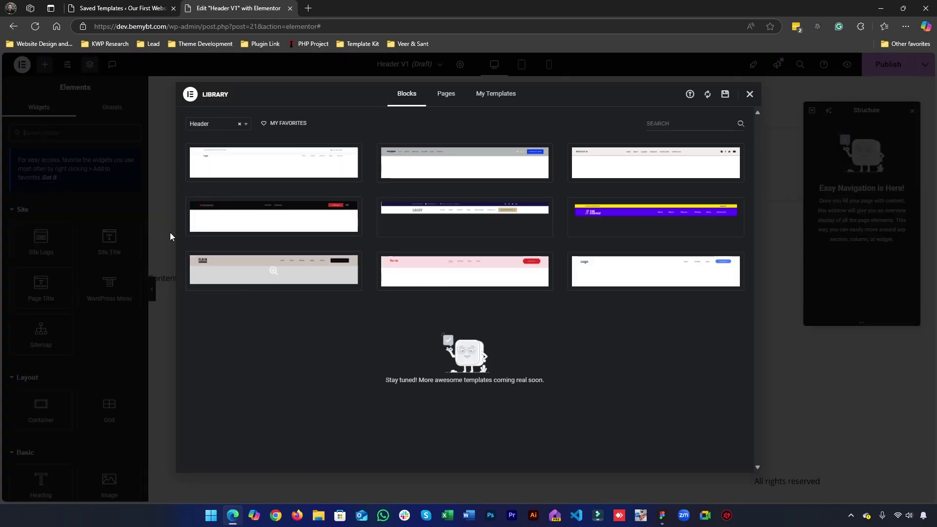
left_click(750, 95)
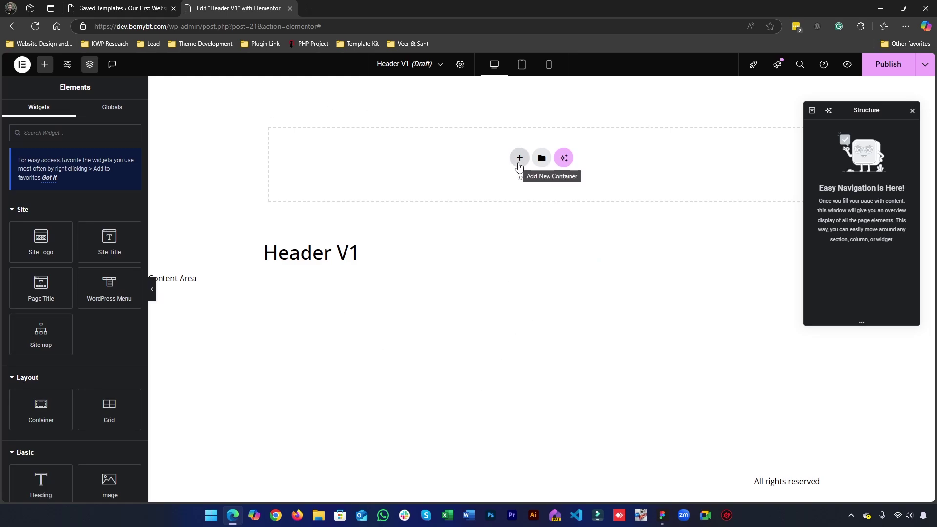
Add a flexbox container with three columns, the middle one widest, and place a Site Logo widget in the first column.
left_click(519, 163)
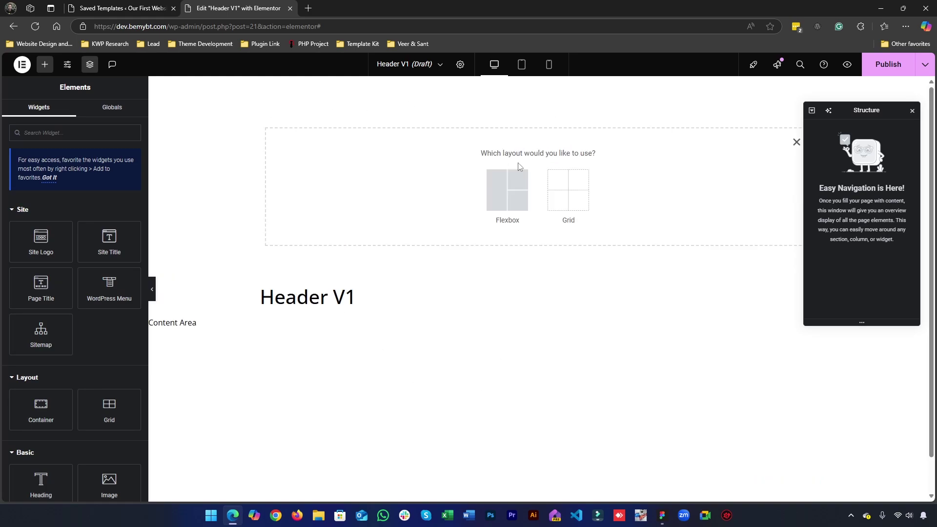
left_click(492, 191)
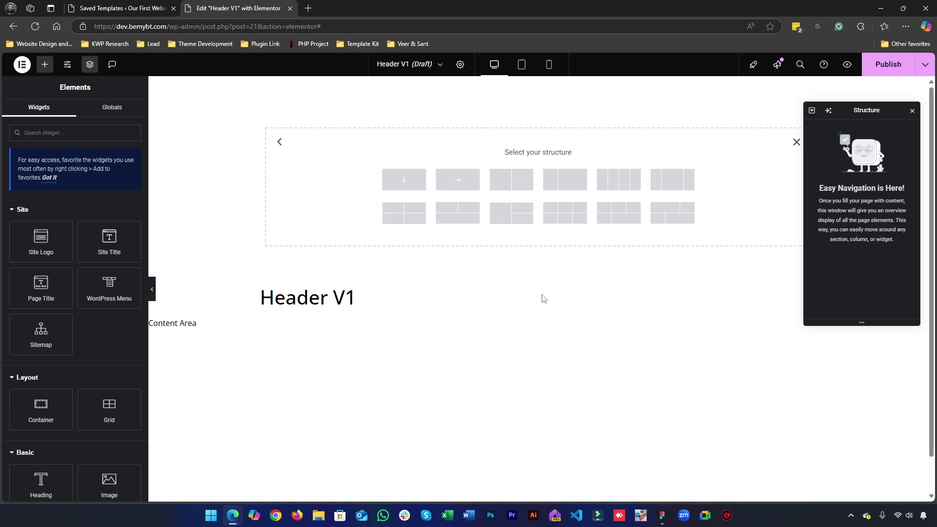
left_click(681, 178)
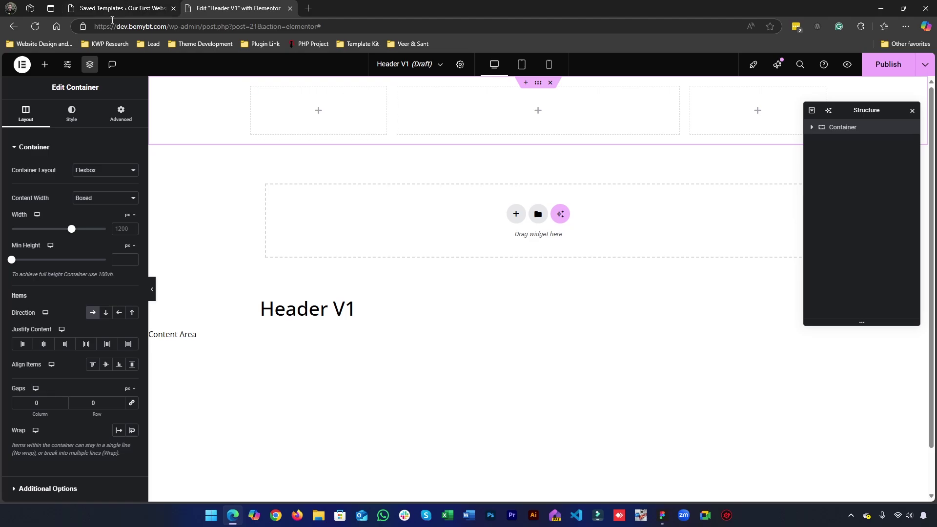
left_click(44, 64)
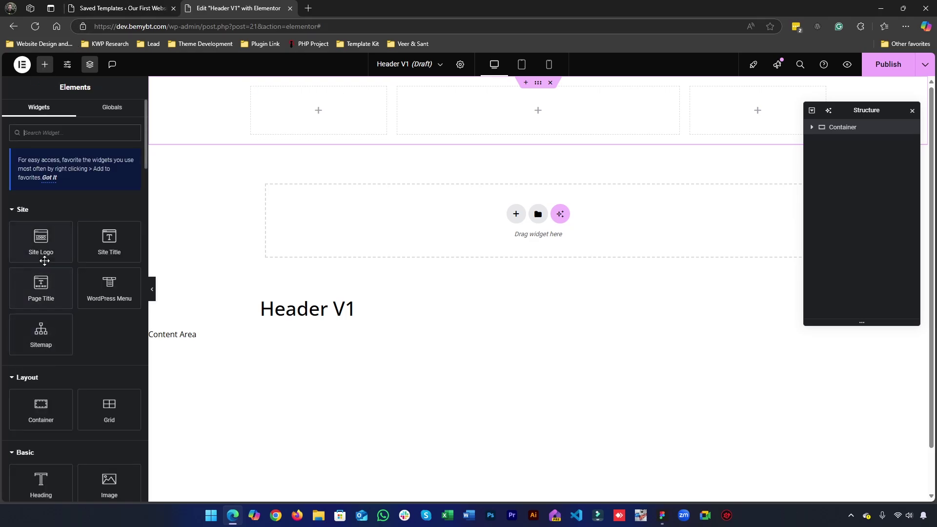
left_click_drag(42, 246, 297, 108)
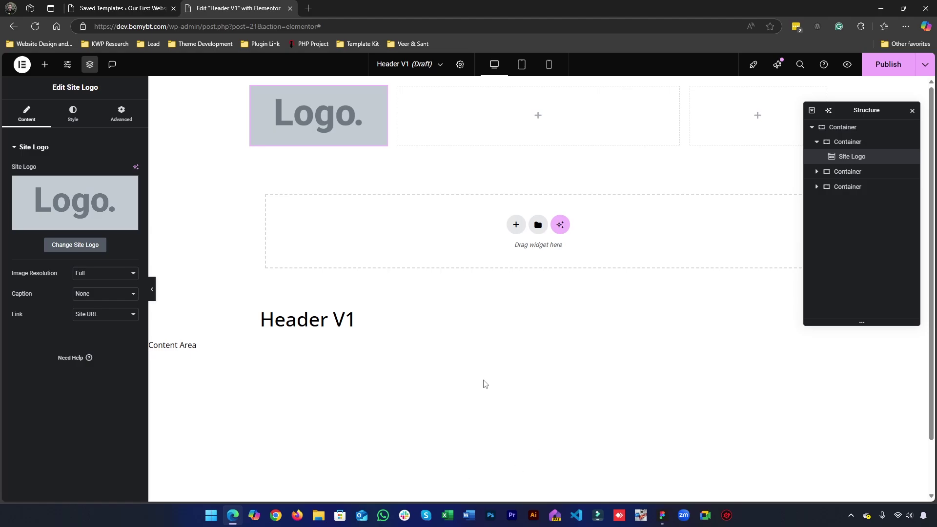
Switch to Figma, select the Boldo logo in the Homepage header, and add a 1x PNG export setting with its preview expanded.
left_click(661, 516)
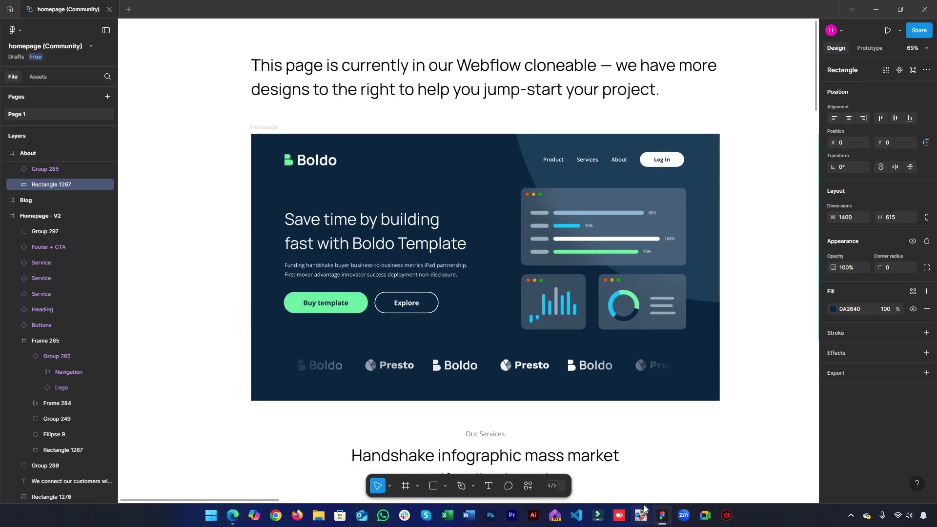
double_click(315, 163)
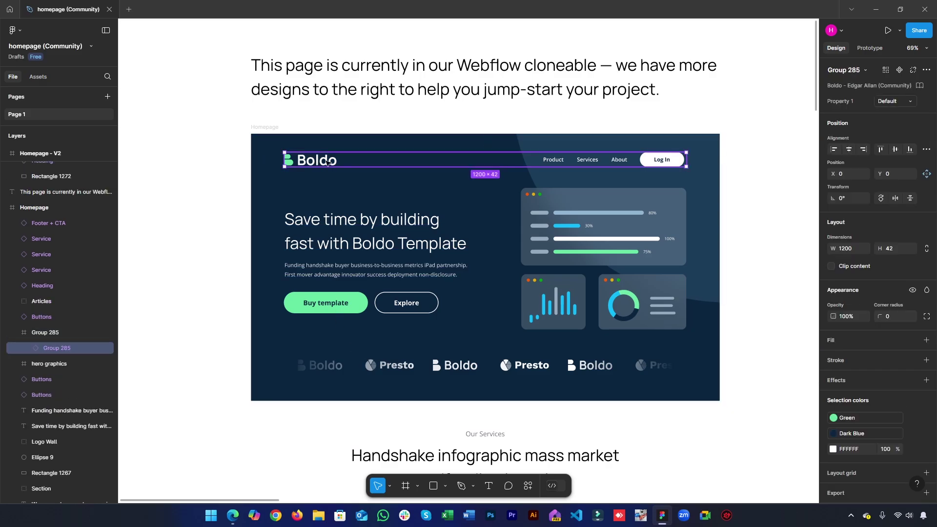
double_click(309, 164)
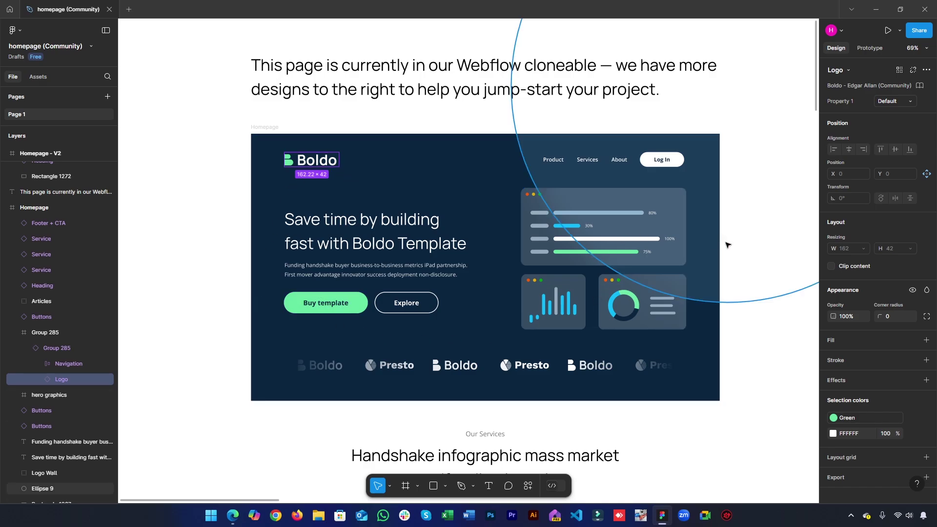
scroll(844, 361, "down", 1)
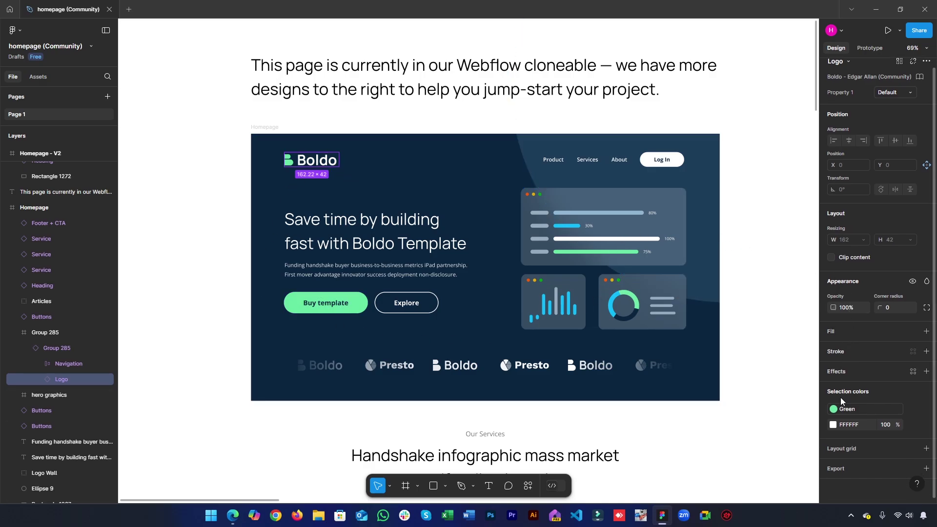
left_click(833, 469)
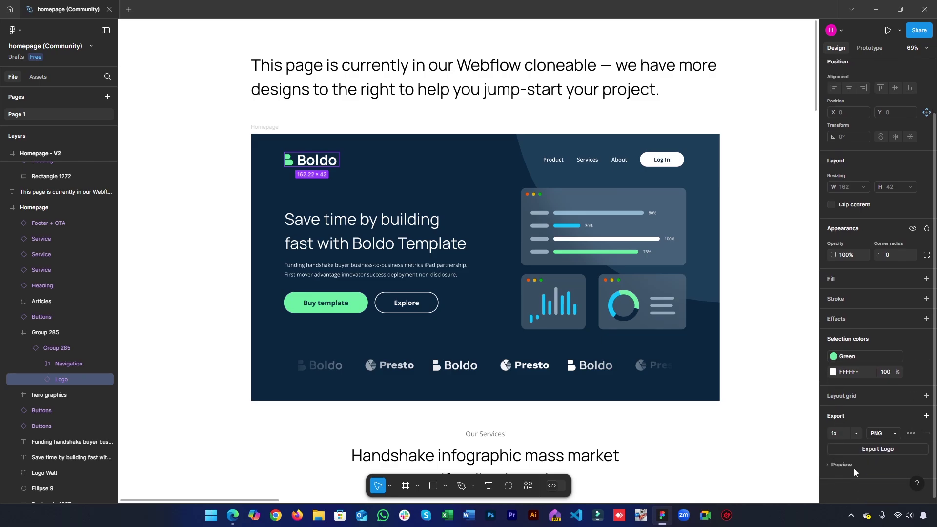
left_click(881, 435)
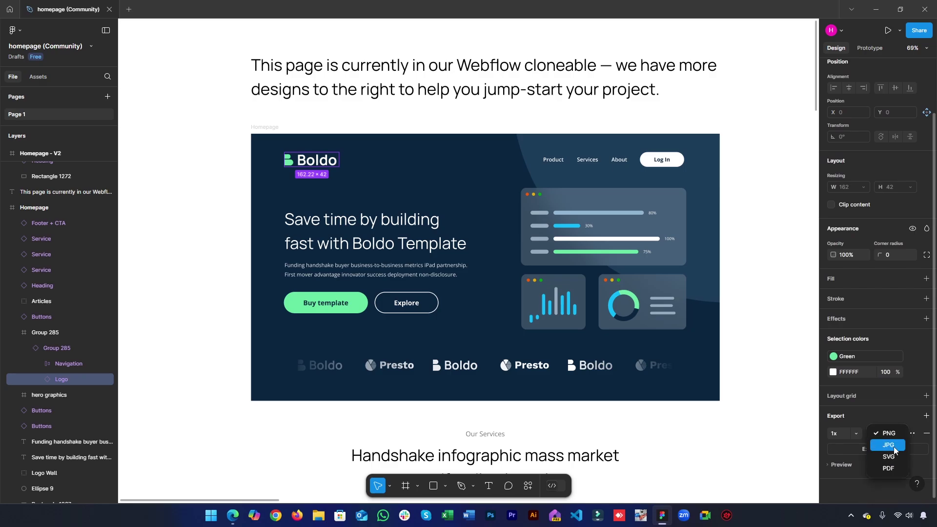
left_click(859, 471)
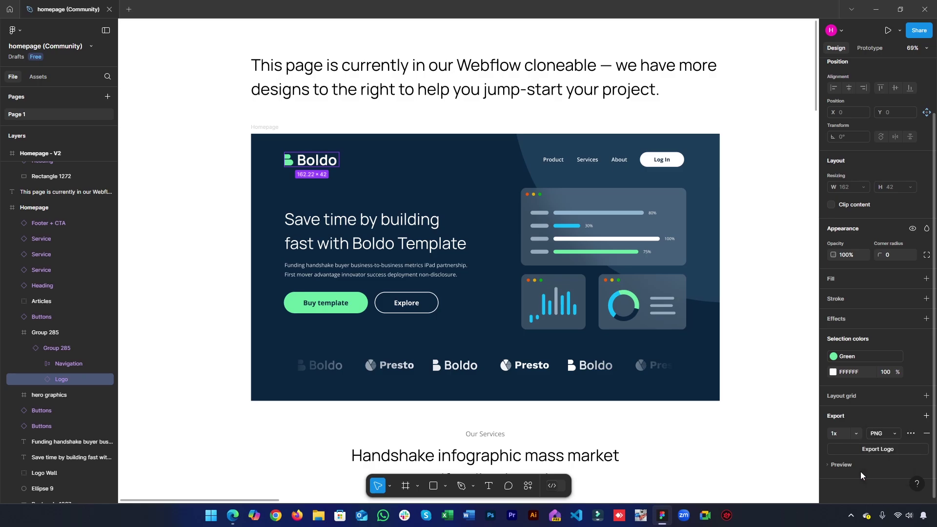
left_click(829, 465)
scroll(841, 462, "down", 1)
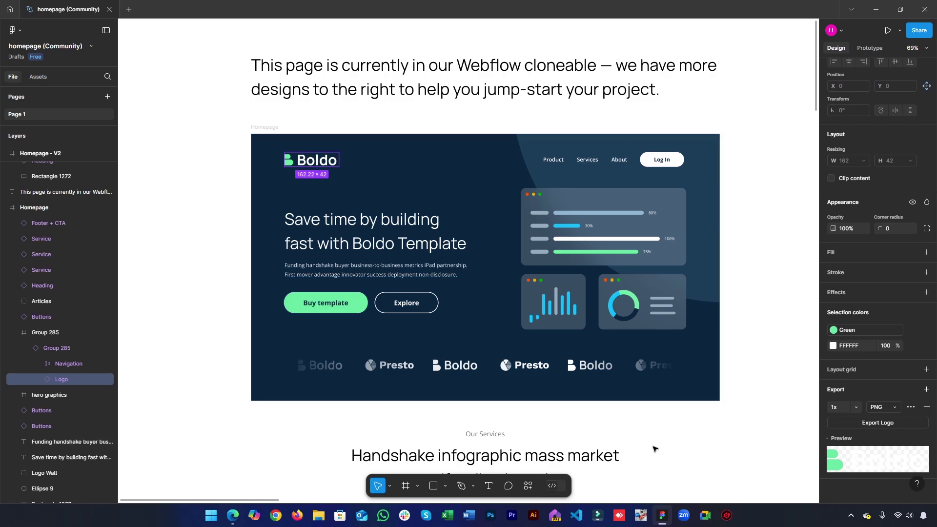
Export the logo to the Desktop as Logo.png, replacing the existing file.
left_click(865, 421)
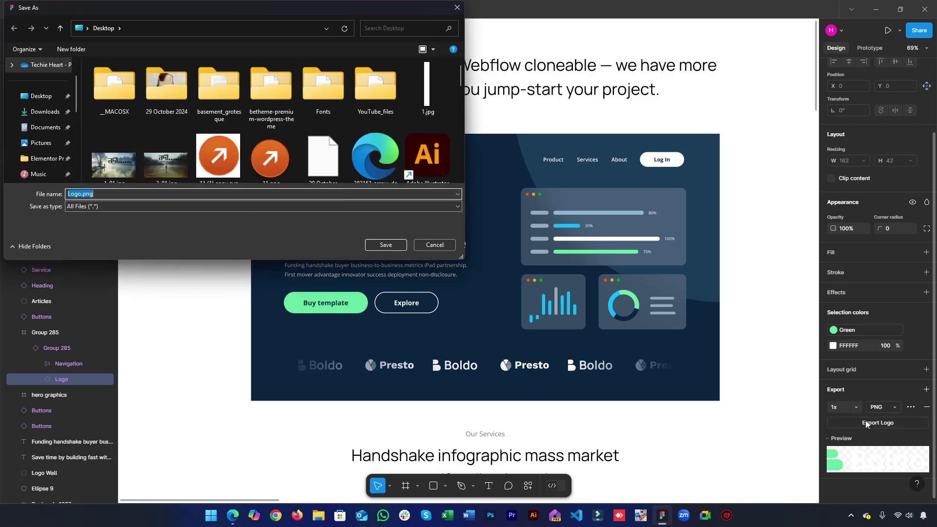
left_click(57, 100)
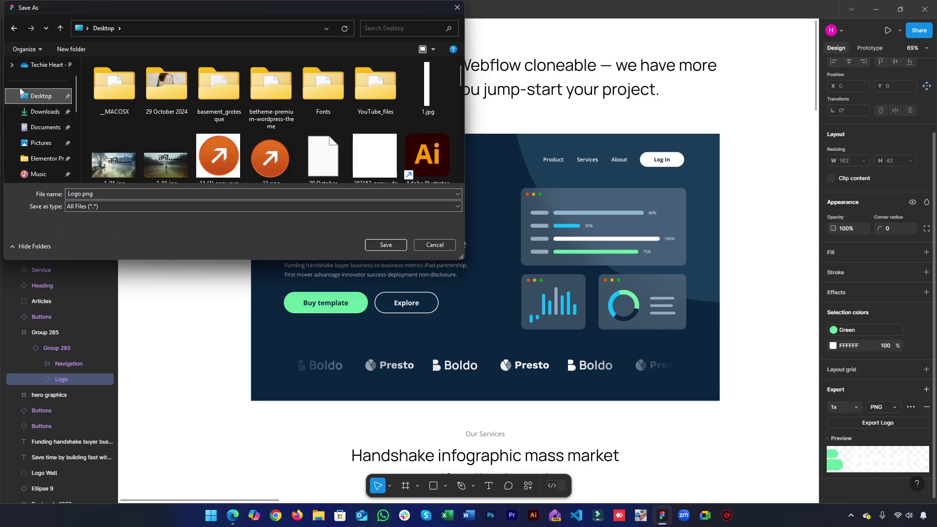
left_click(386, 245)
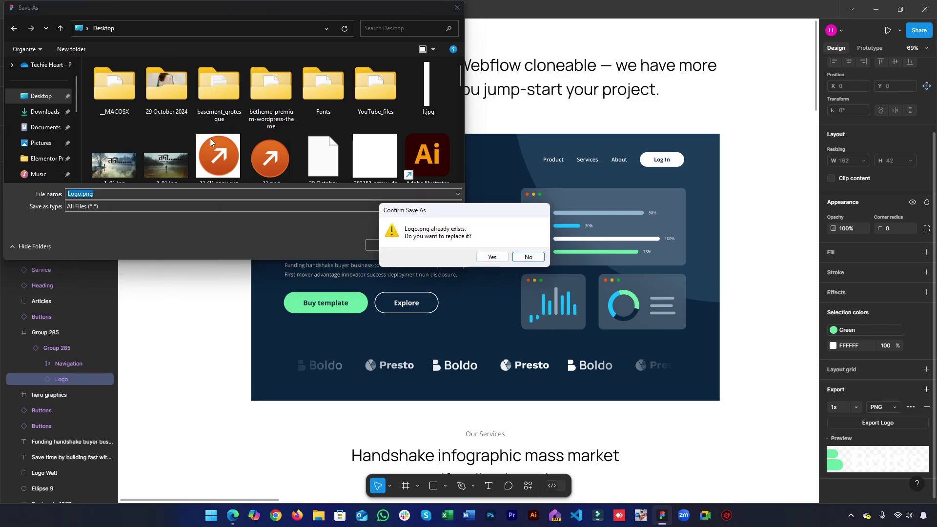
left_click(491, 256)
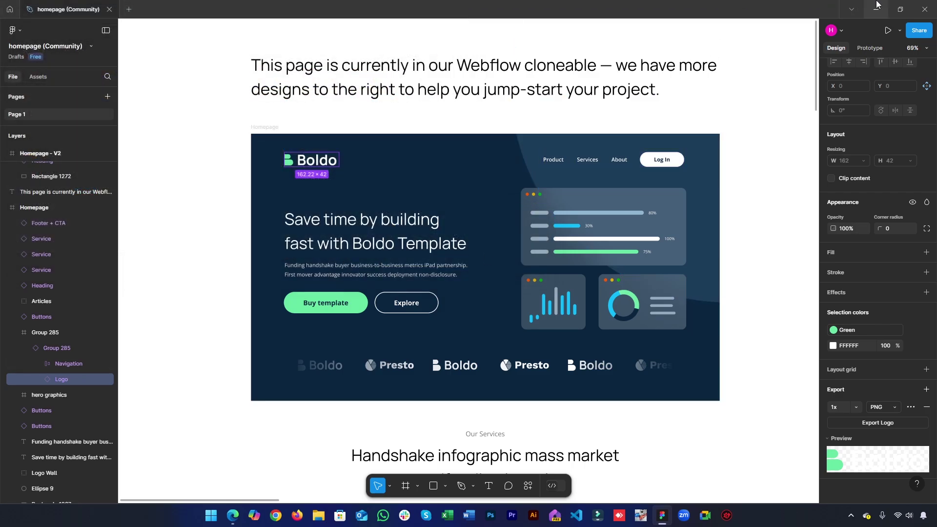
Switch back to the Elementor editor in the browser and open the Site Identity section of the site settings.
left_click(882, 4)
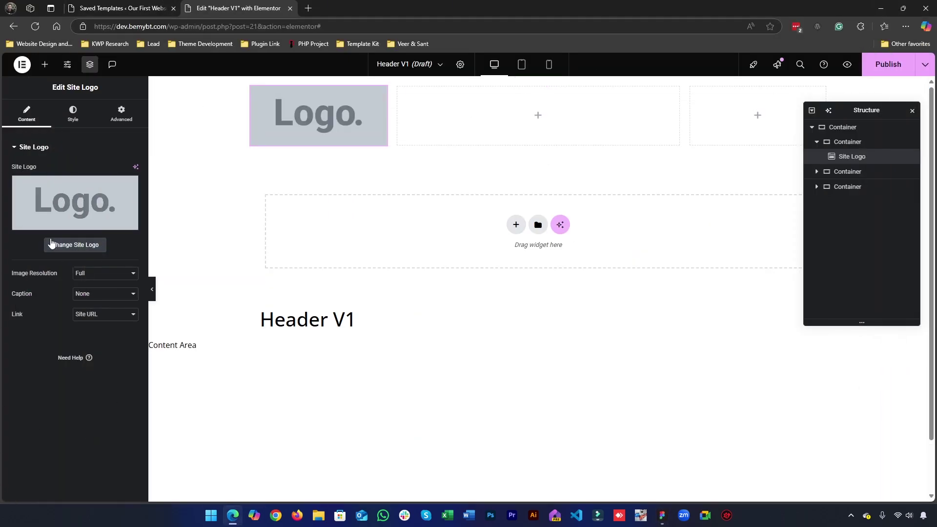
left_click(68, 65)
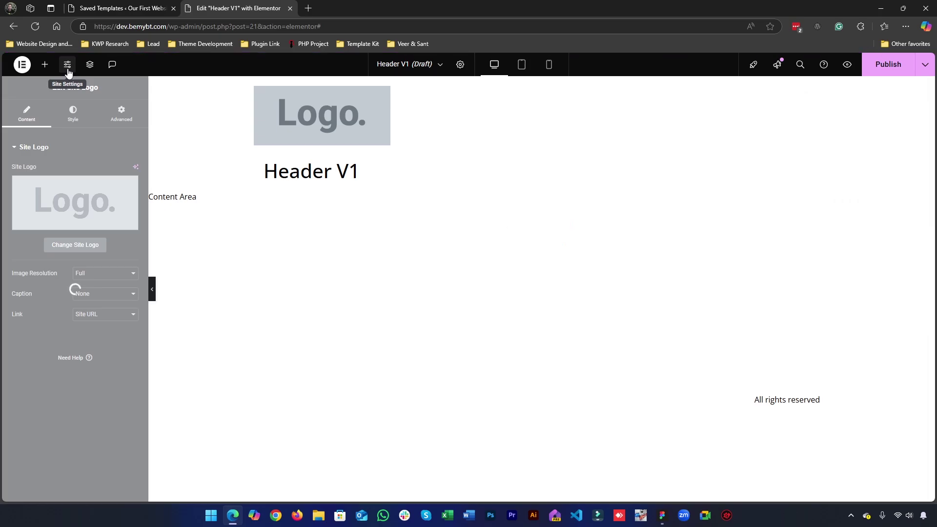
scroll(50, 317, "down", 2)
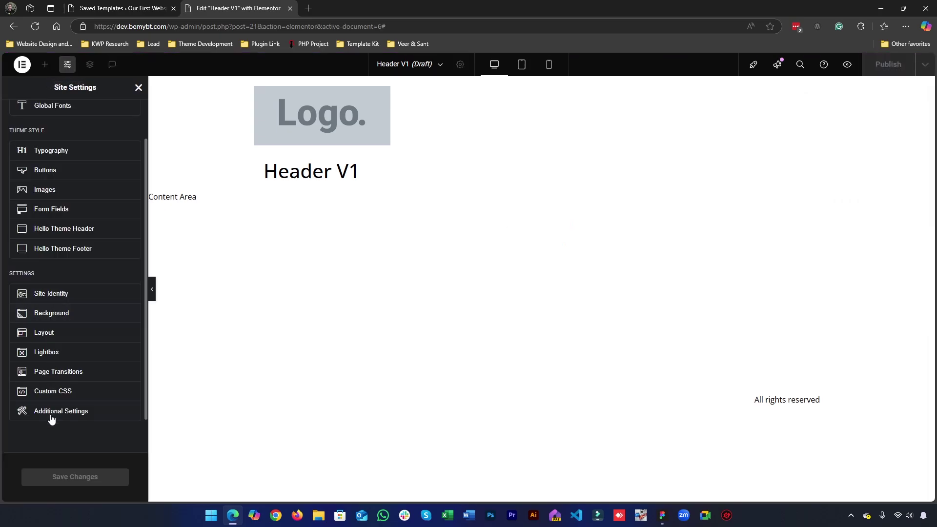
left_click(75, 295)
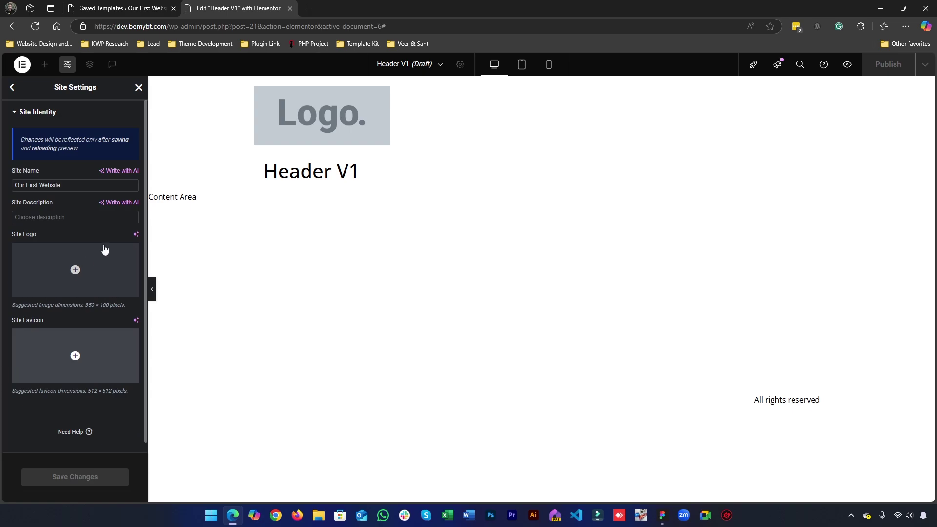
Upload Logo.png from the Desktop, set it as the site logo and dismiss the image optimization notice.
left_click(34, 273)
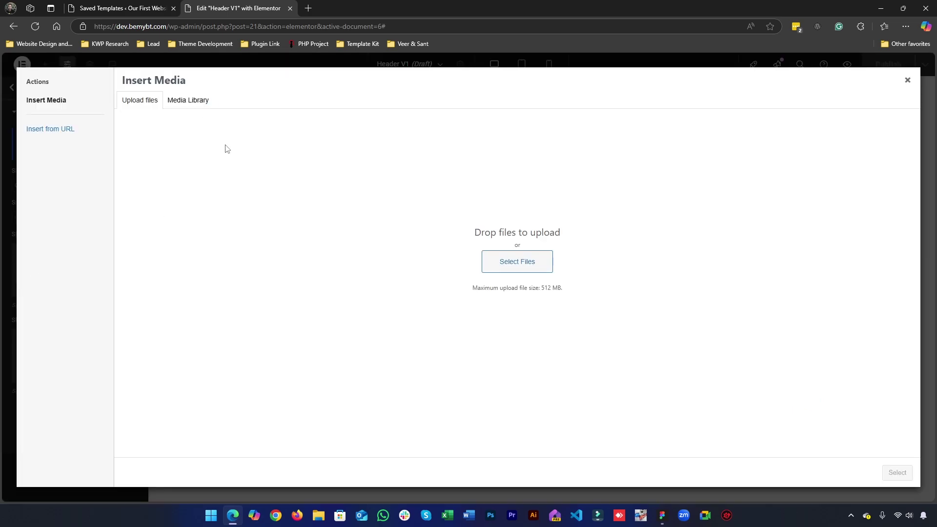
left_click(511, 260)
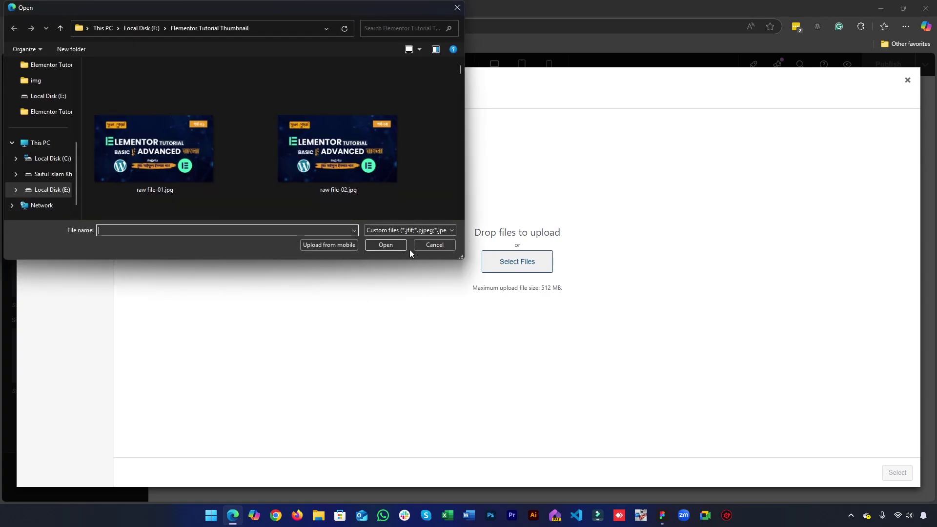
left_click(39, 143)
scroll(40, 117, "up", 1)
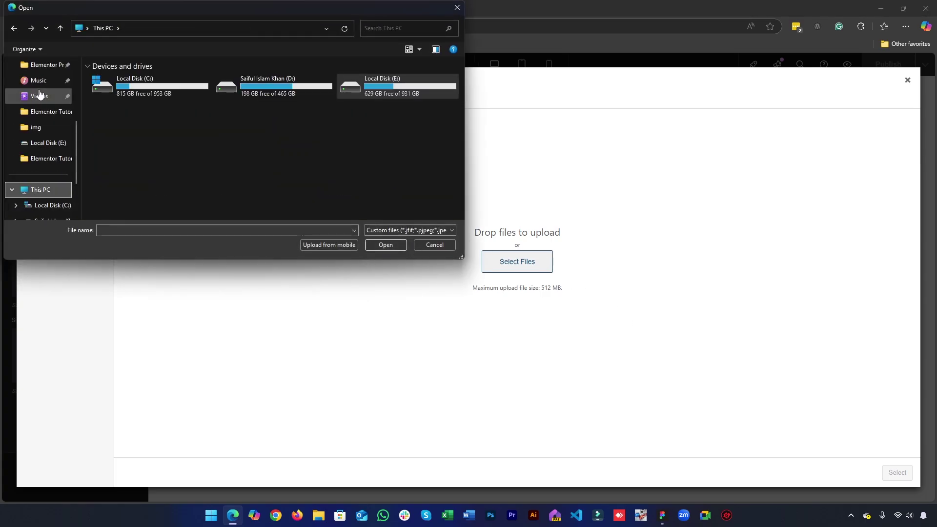
scroll(39, 94, "up", 3)
left_click(41, 129)
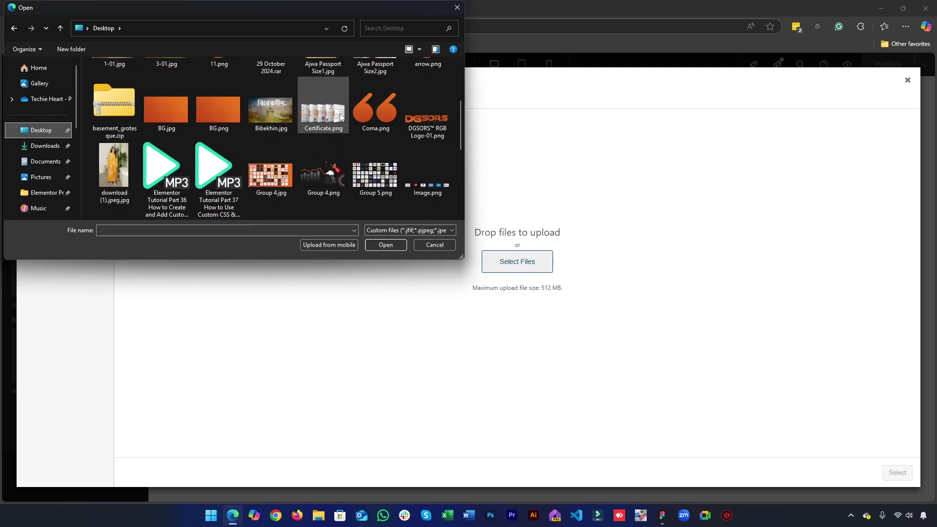
scroll(259, 176, "down", 1)
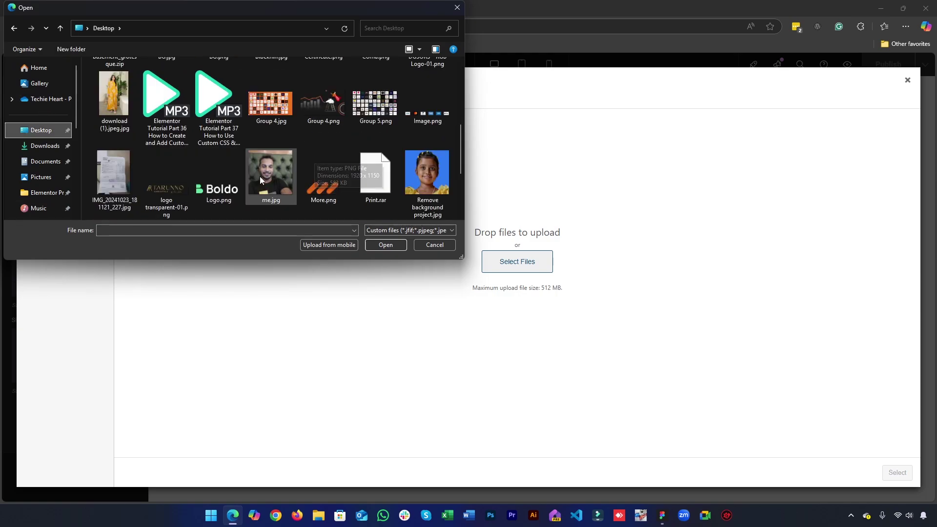
left_click(227, 195)
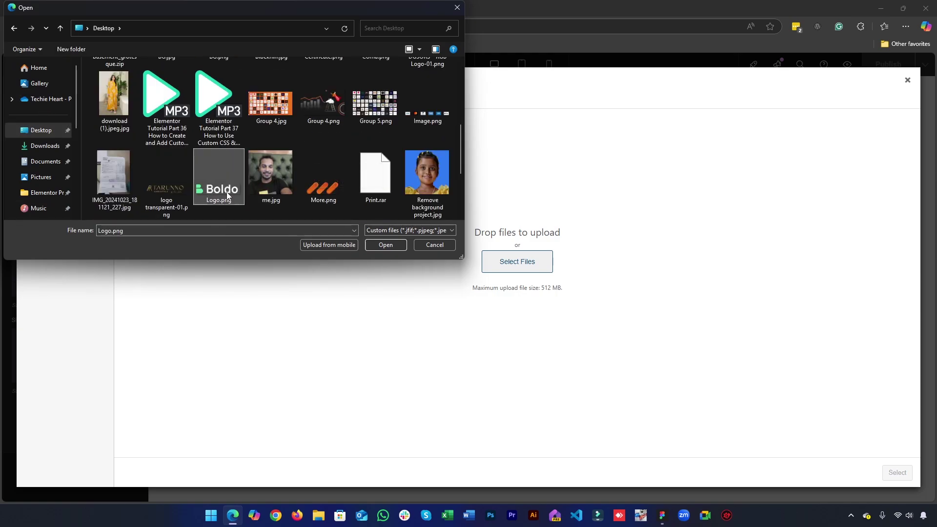
double_click(226, 194)
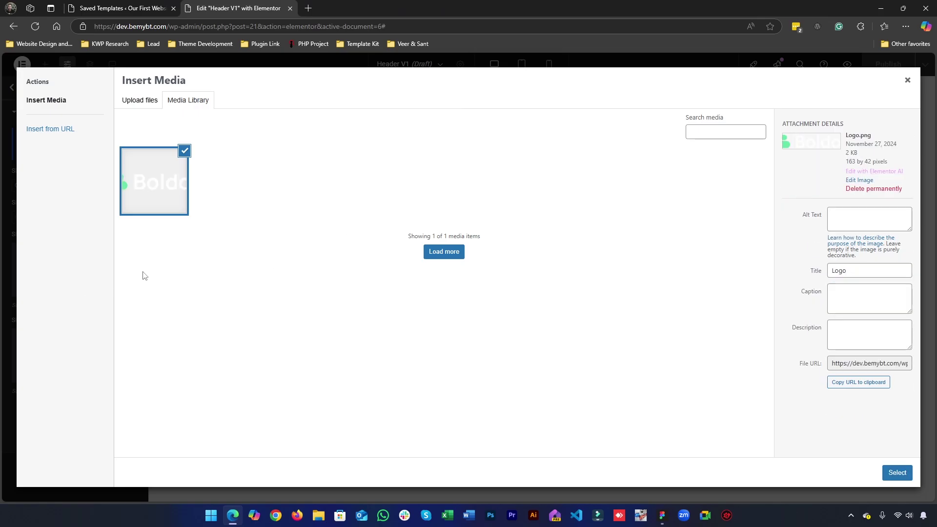
left_click(893, 473)
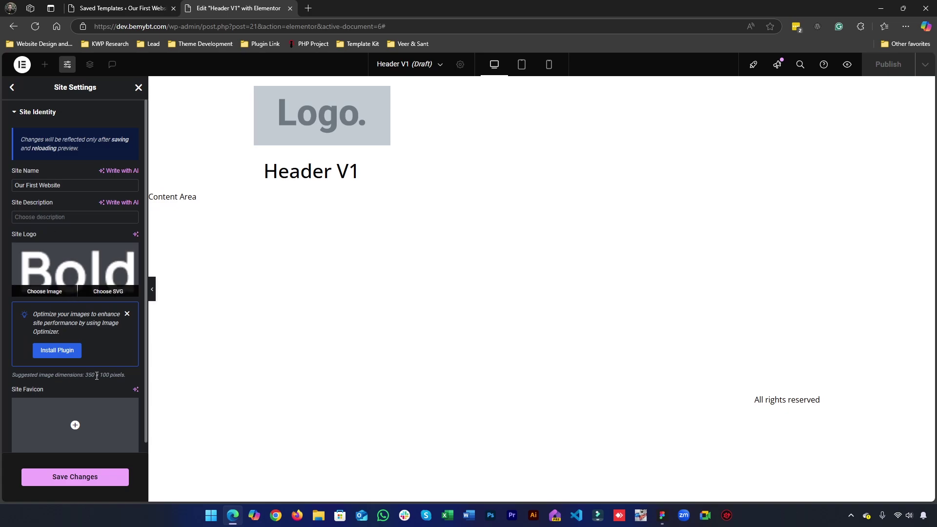
left_click(128, 314)
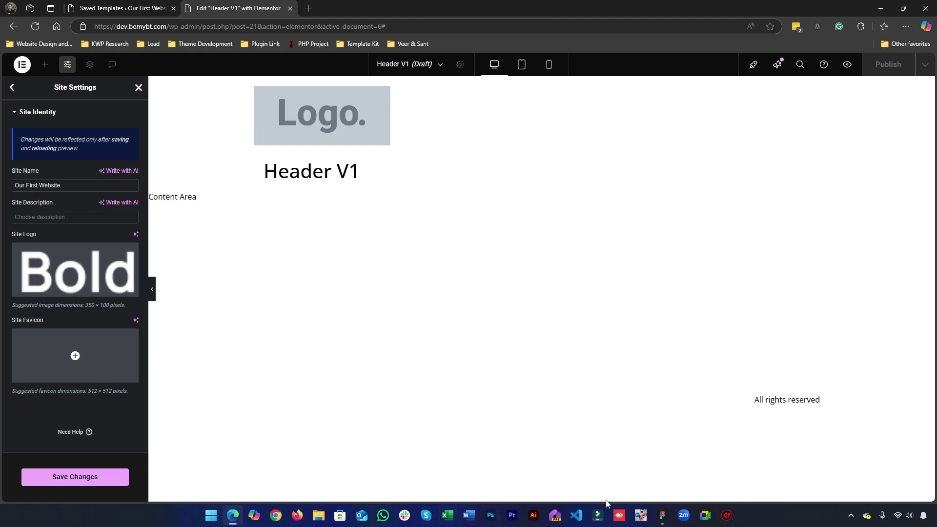
Switch to Figma, select the green logo shape in the Homepage header, and add a 1x PNG export setting.
left_click(661, 515)
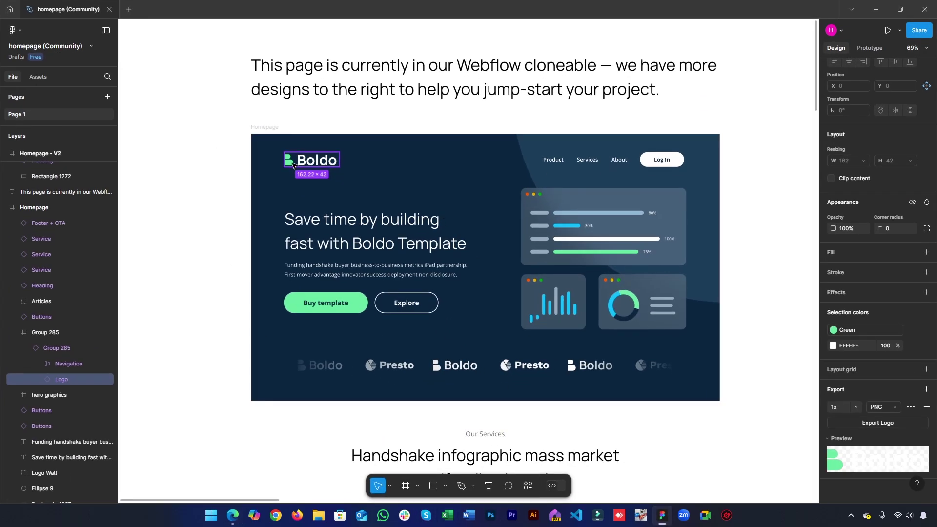
double_click(293, 165)
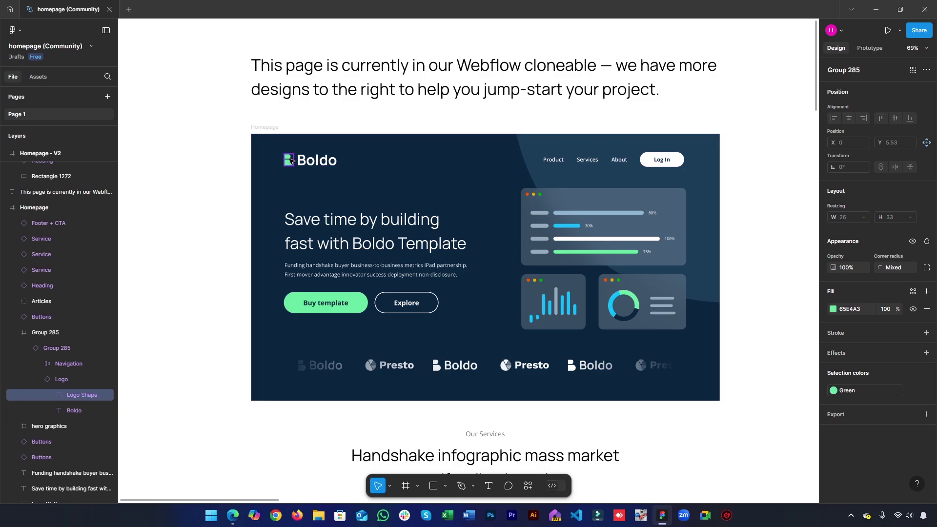
left_click(859, 415)
scroll(871, 400, "down", 3)
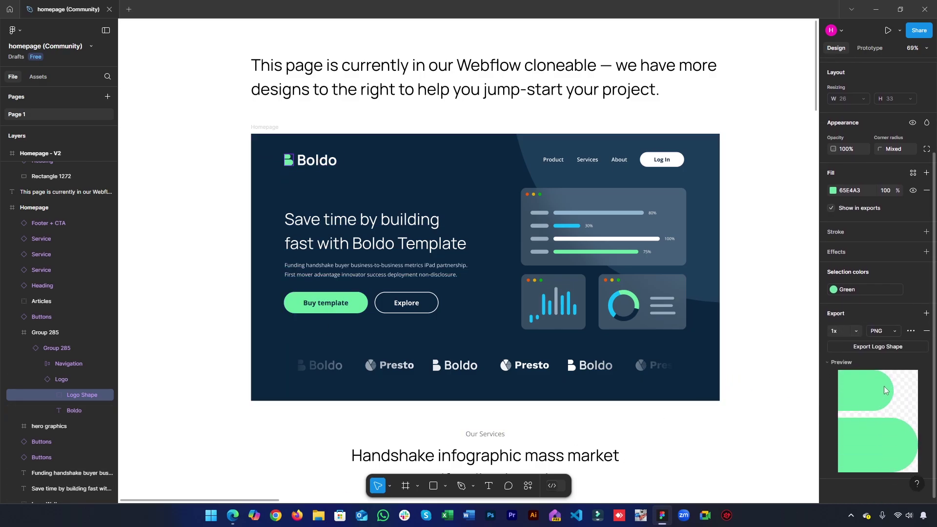
Export the logo shape to the Desktop under the file name Favicon.
left_click(889, 347)
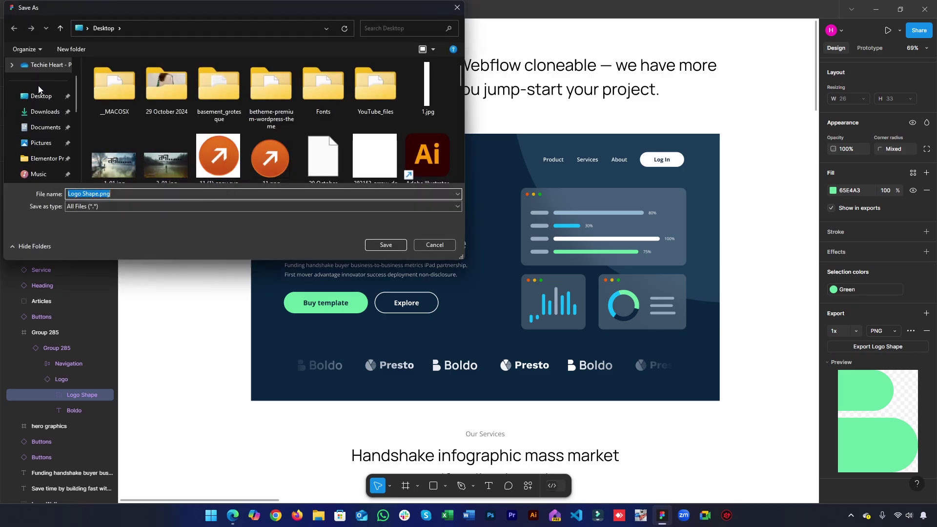
left_click(119, 195)
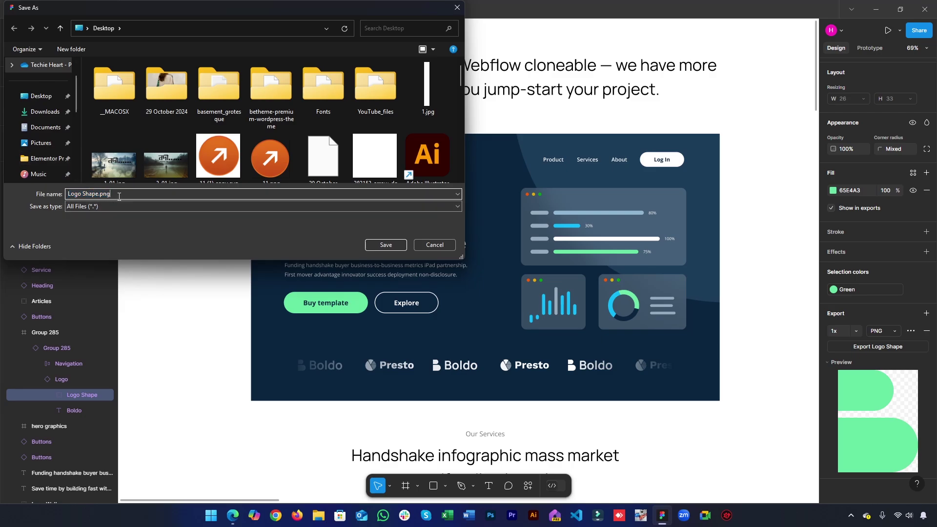
key("ctrl+a")
type("Favicon")
left_click(386, 245)
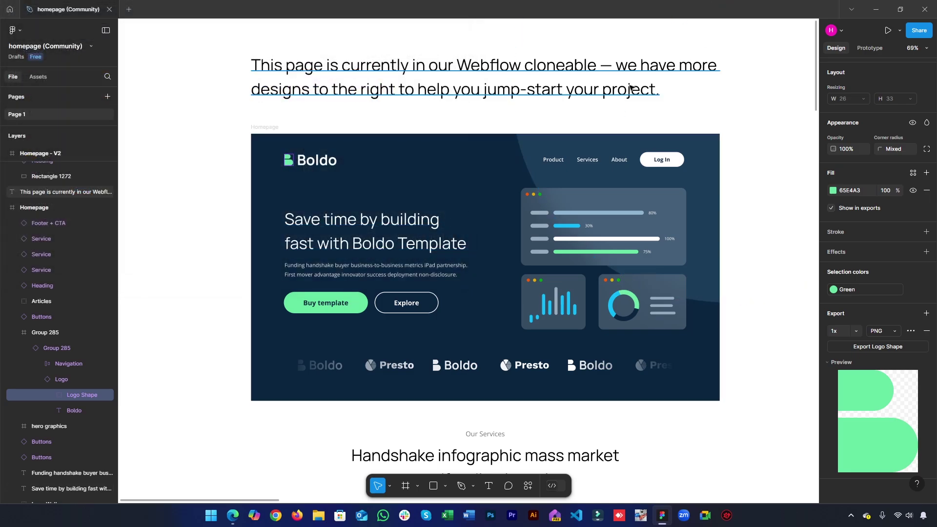
Switch back to the Elementor editor in the browser, upload Favicon.png from the Desktop and set it as the site favicon.
left_click(874, 4)
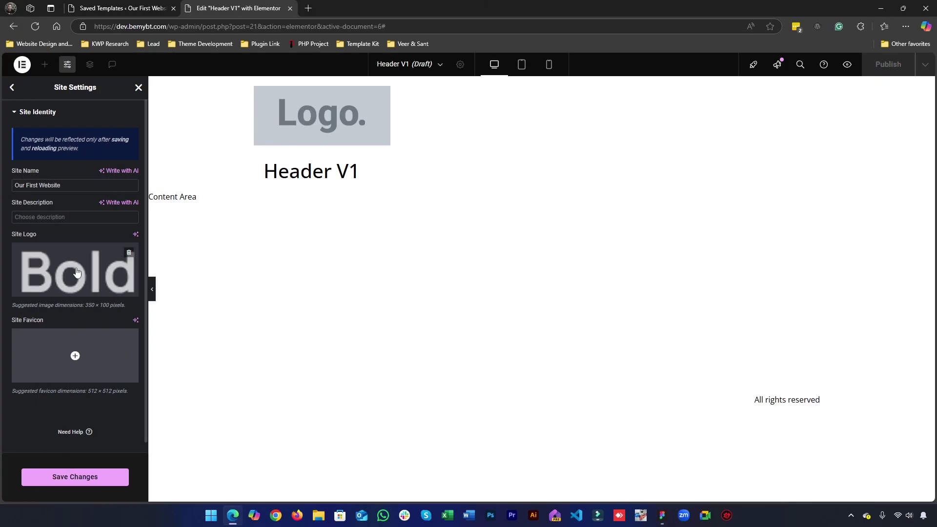
left_click(100, 351)
left_click(140, 100)
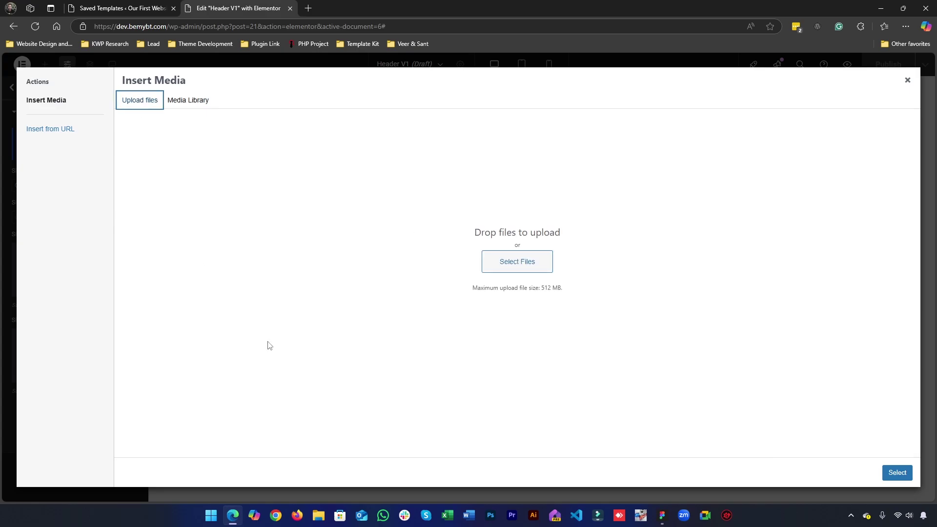
left_click(516, 261)
left_click(41, 96)
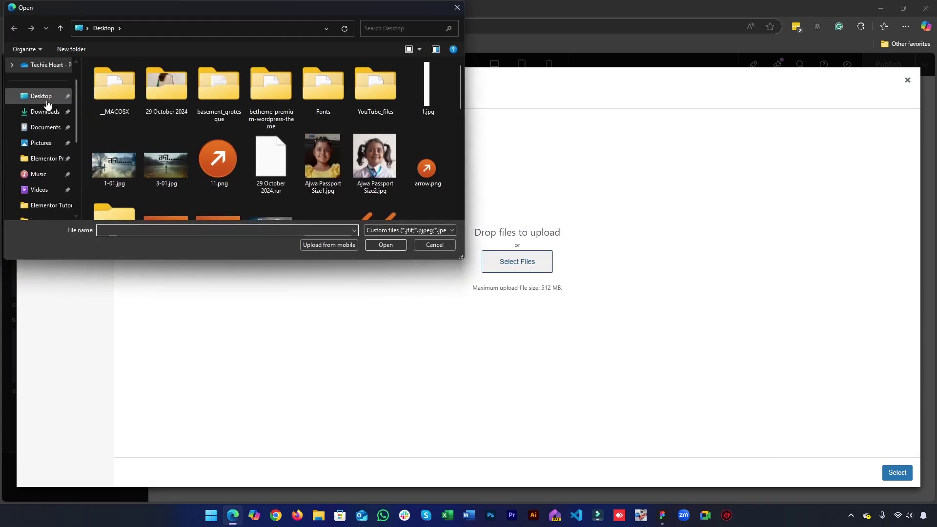
scroll(266, 101, "down", 5)
scroll(265, 121, "down", 3)
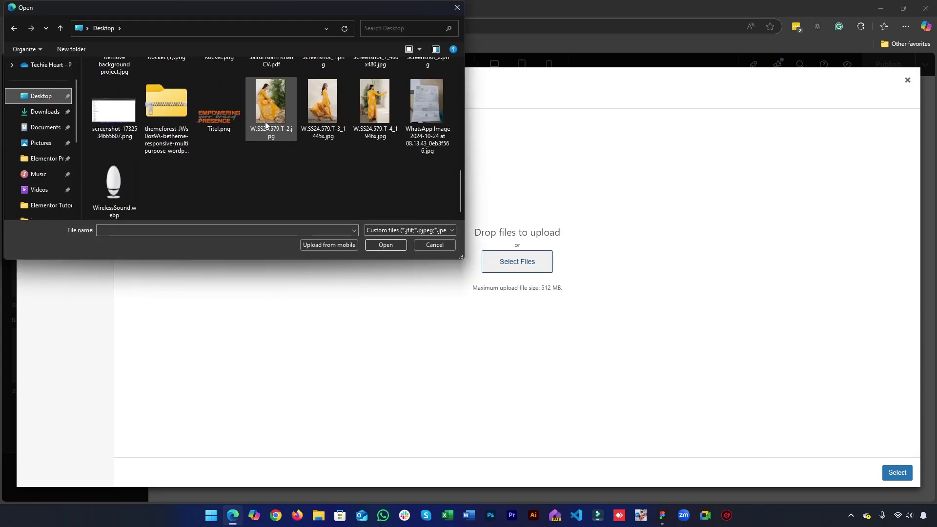
scroll(207, 166, "up", 3)
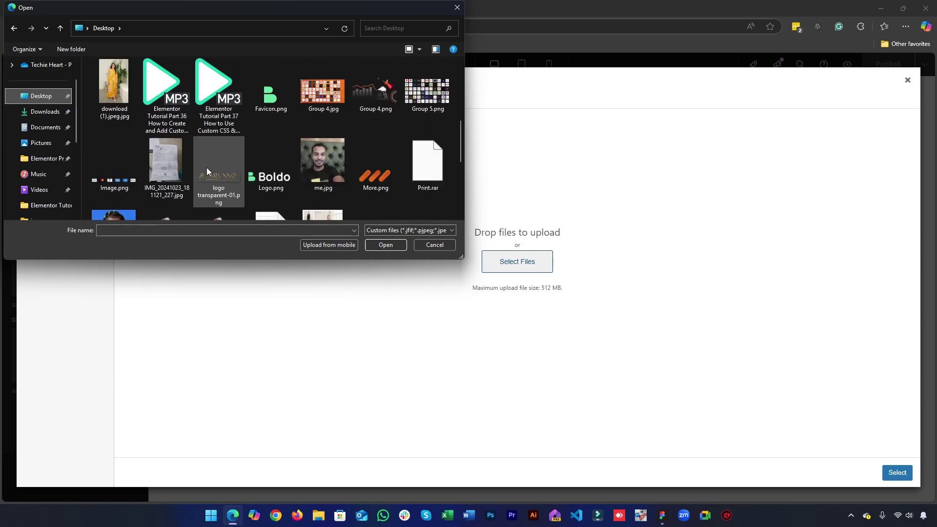
double_click(262, 110)
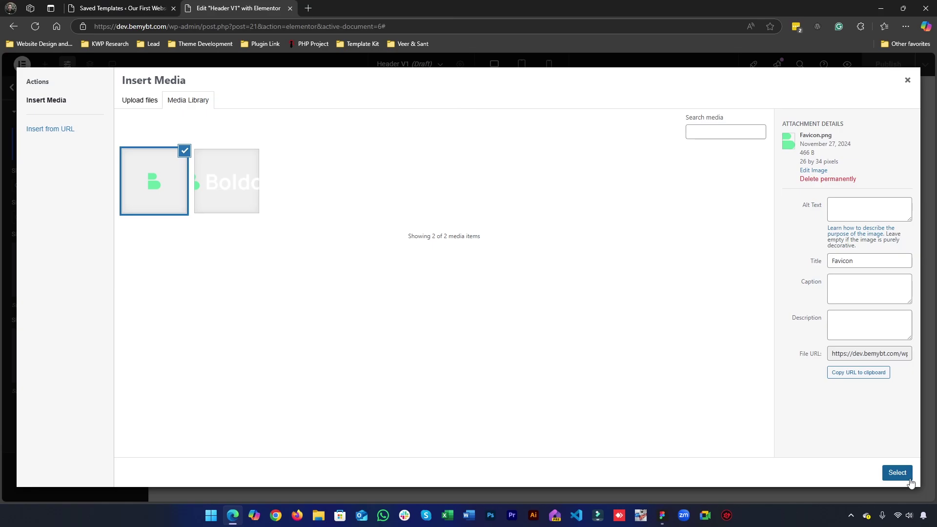
left_click(897, 473)
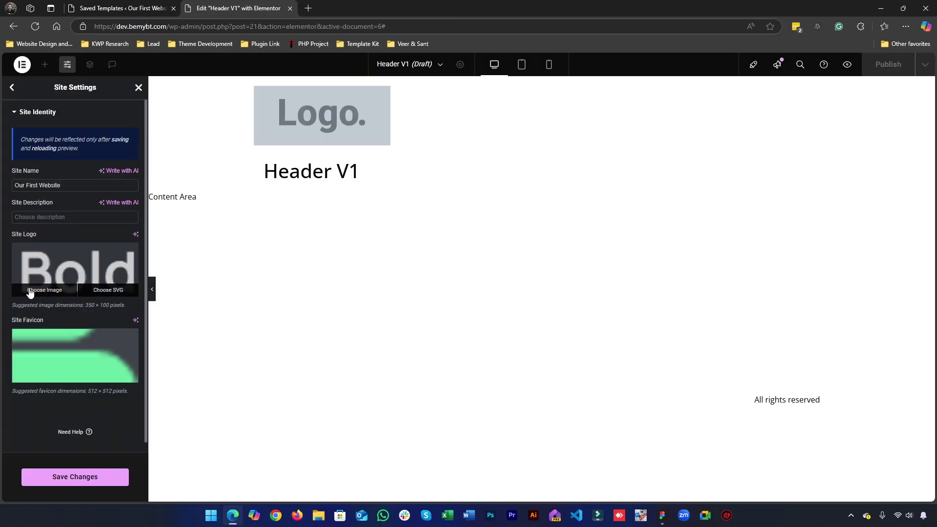
Set the site name to Boldo, save the site identity changes and close the site settings.
triple_click(66, 186)
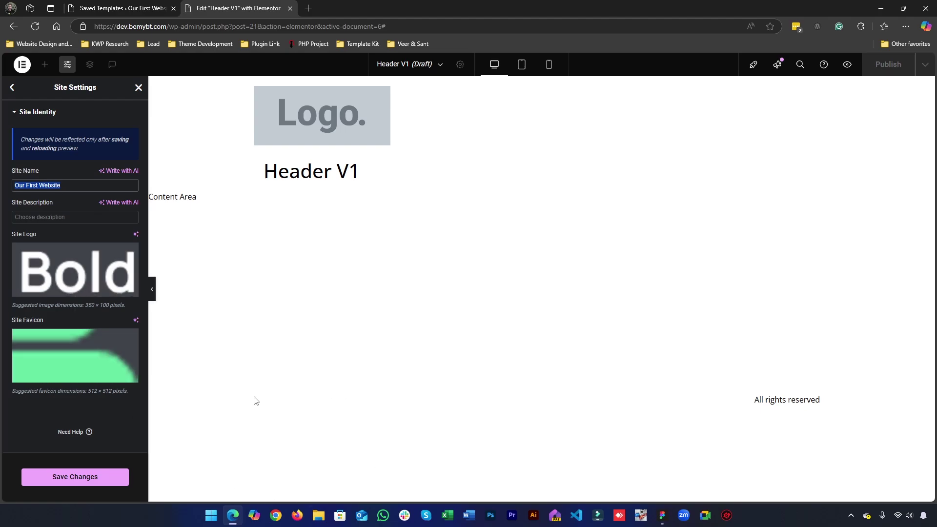
type("Boldo")
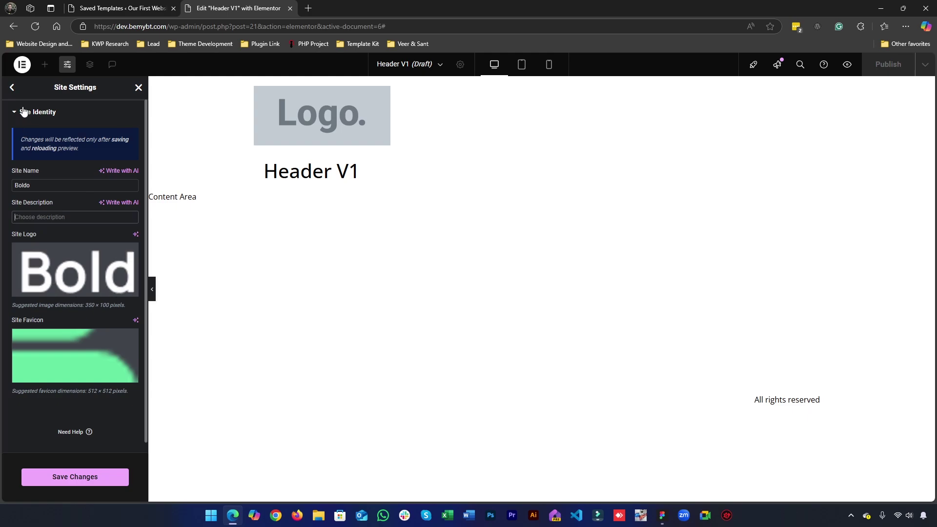
left_click(80, 484)
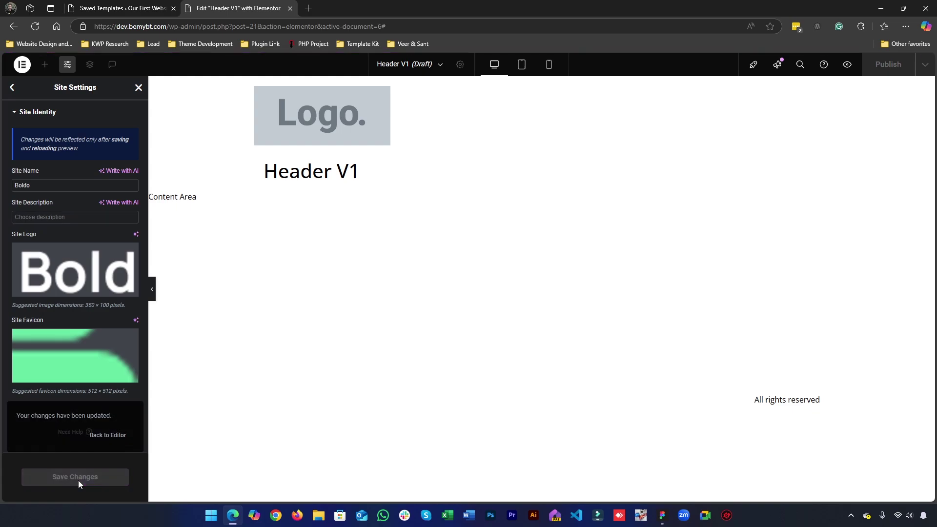
left_click(139, 89)
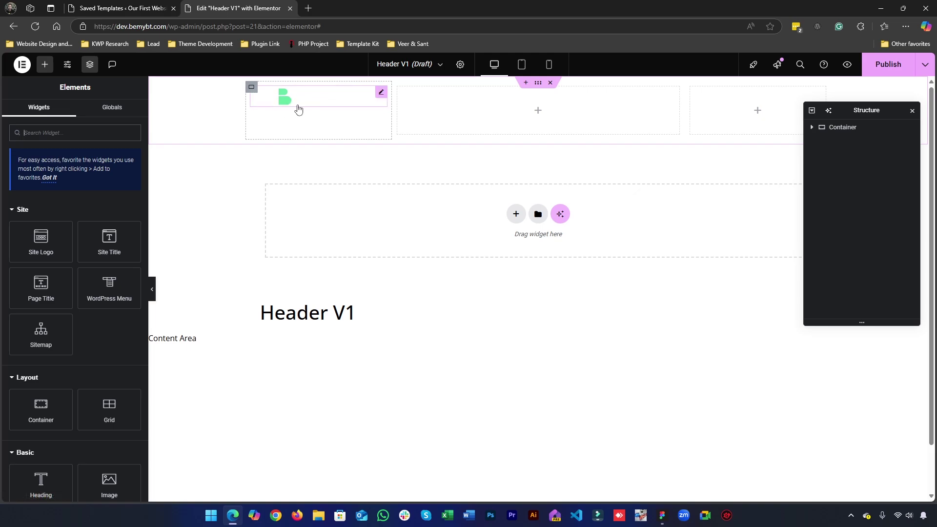
Give the header's outer container a classic background in the global Dark Blue color.
left_click(344, 97)
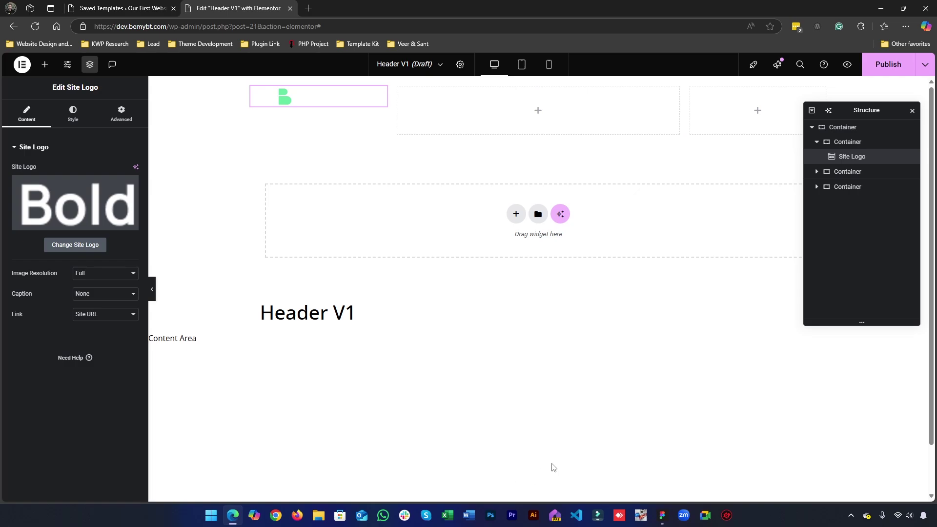
left_click(539, 81)
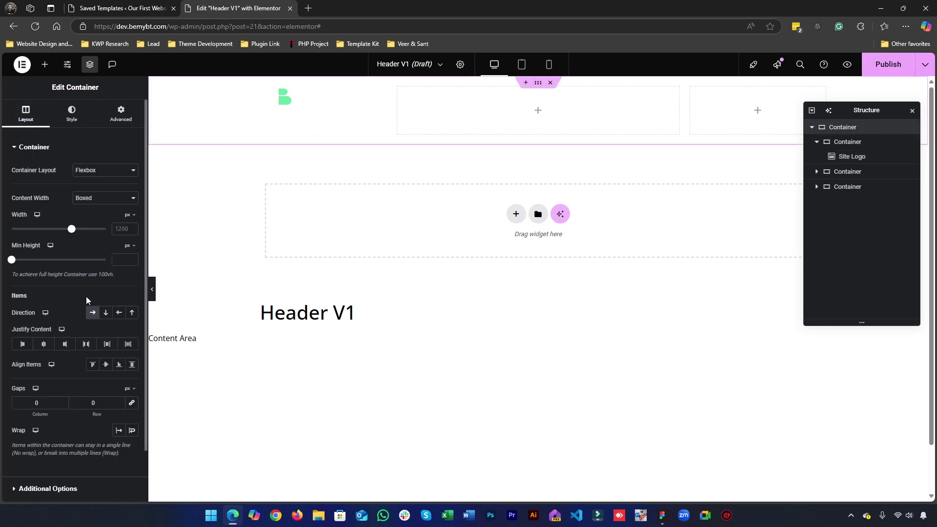
left_click(76, 124)
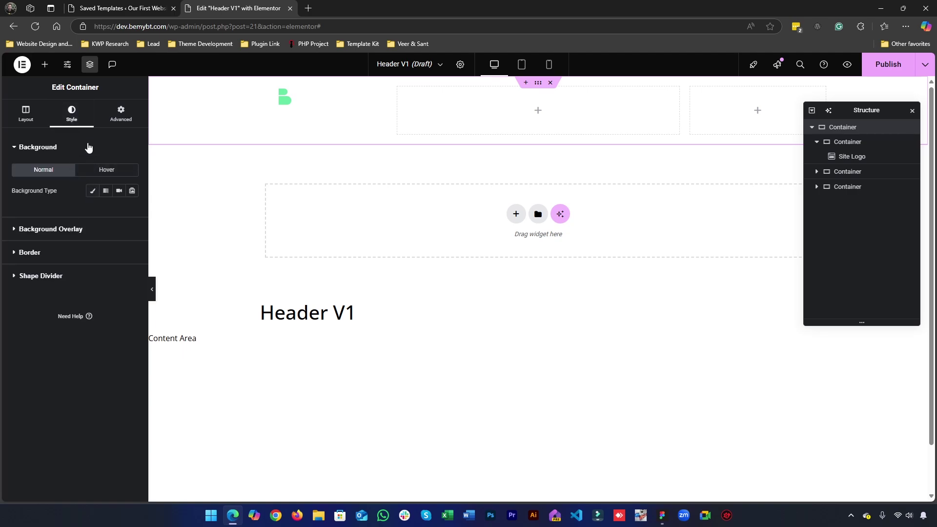
left_click(92, 191)
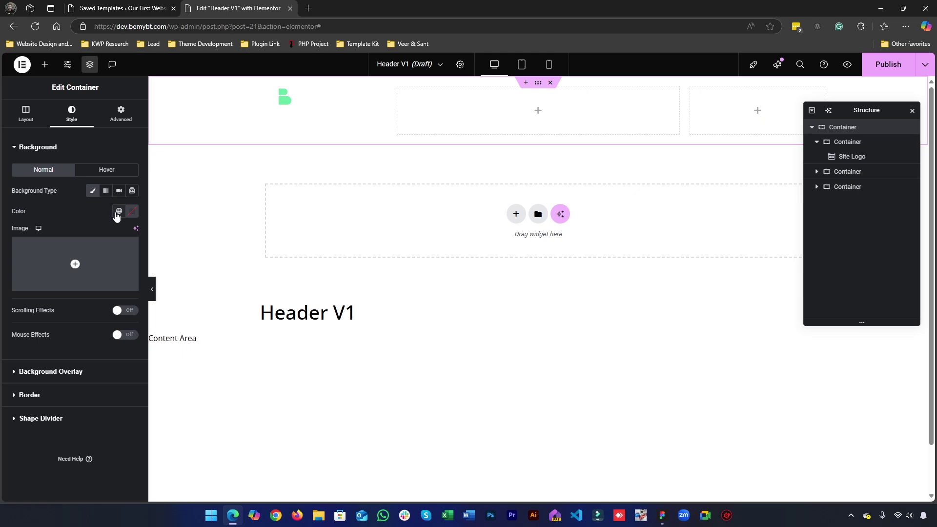
left_click(118, 212)
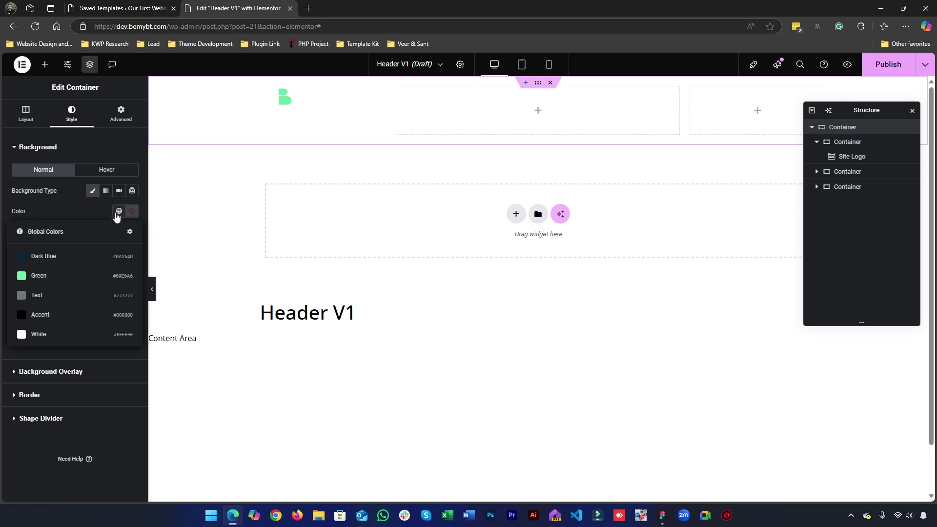
left_click(37, 263)
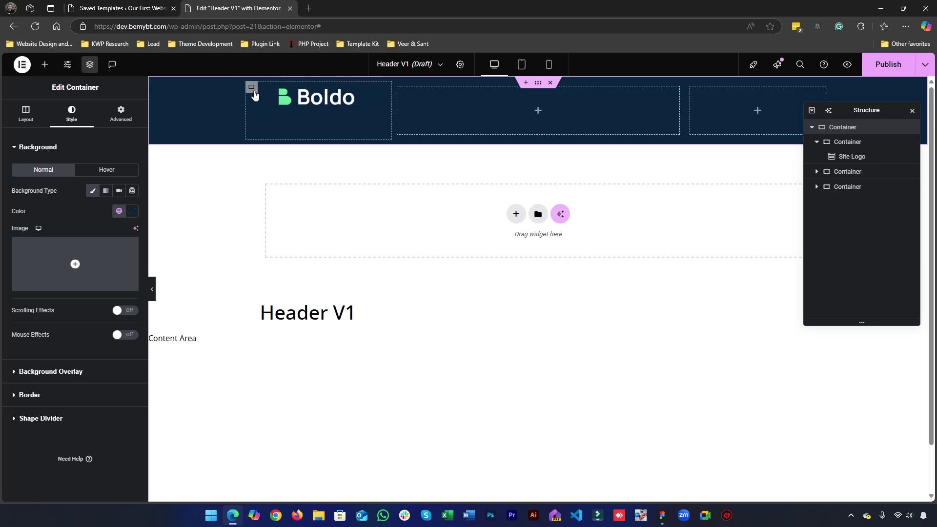
Set the width of the container holding the site logo to 13%.
left_click(253, 90)
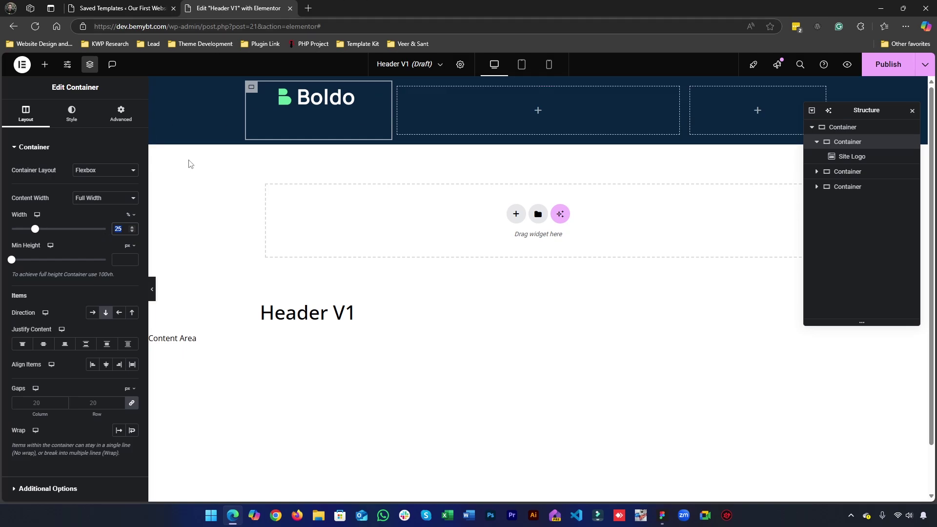
key("Down")
key("Down")
key("Down")
key("Down")
key("Down")
key("Down")
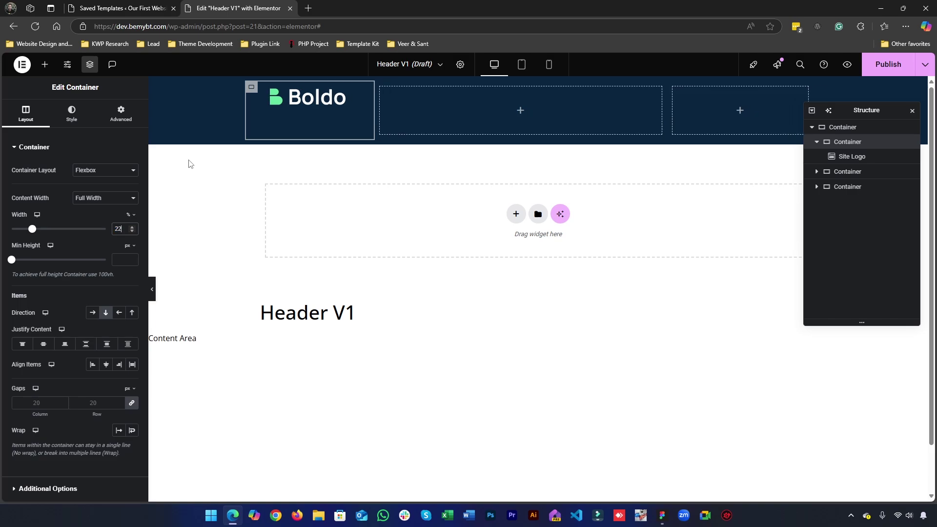
key("Down")
key("Down")
key("Down")
key("Down")
key("Down")
key("Down")
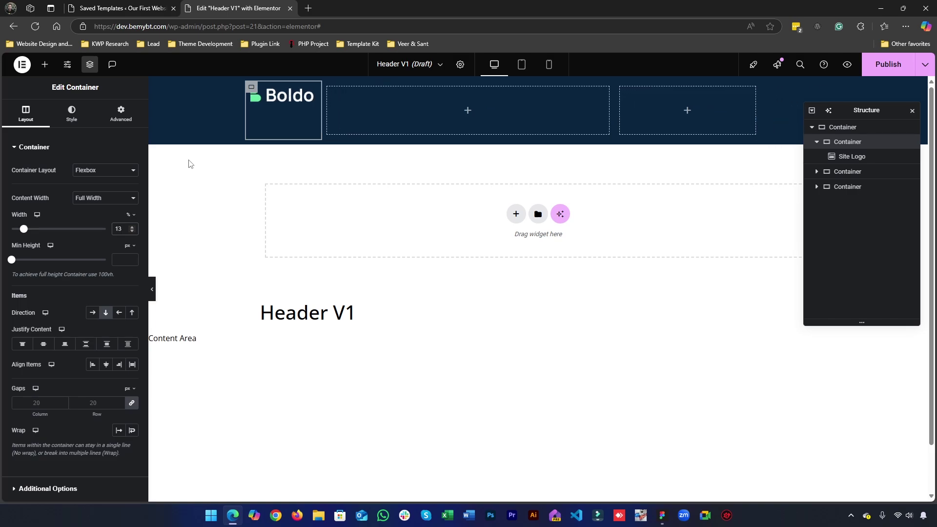
key("Down")
key("Down")
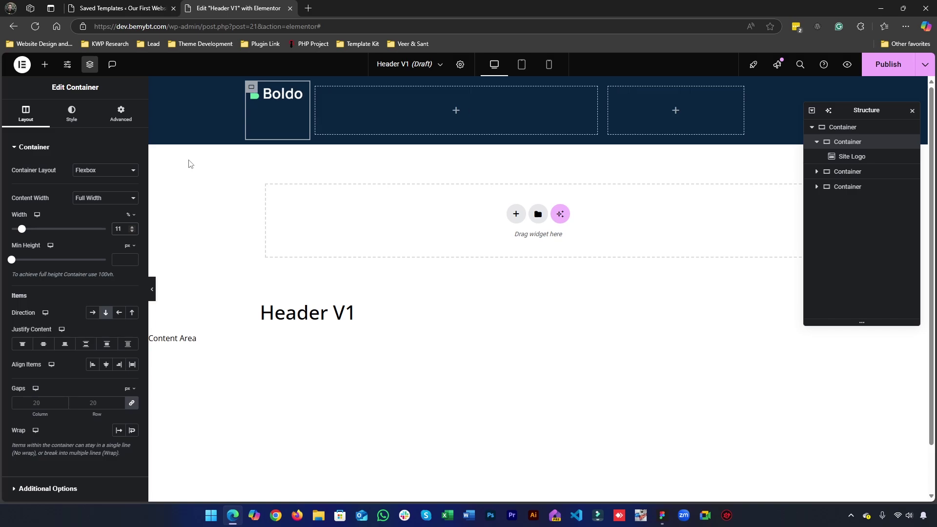
key("Down")
key("Up")
key("Up")
key("Up")
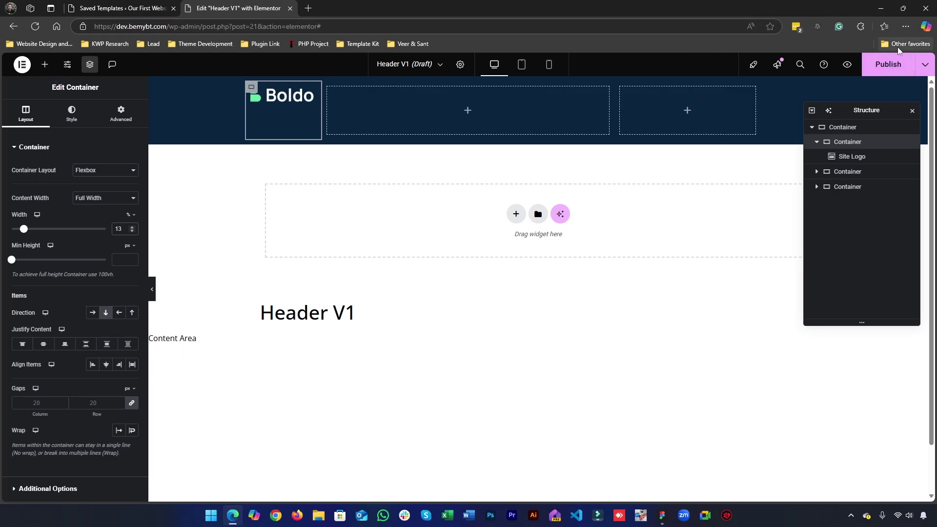
Publish the Header V1 template with a display condition that includes the Entire Site.
left_click(888, 66)
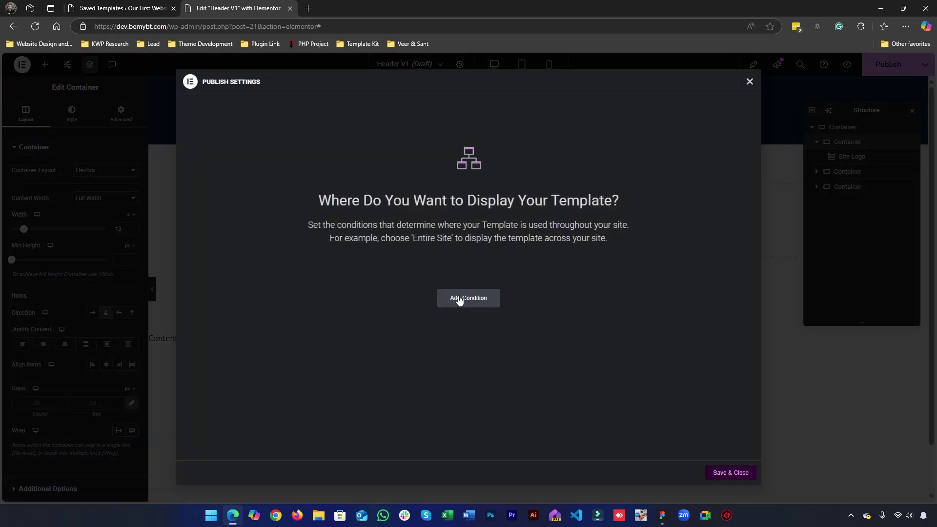
left_click(750, 82)
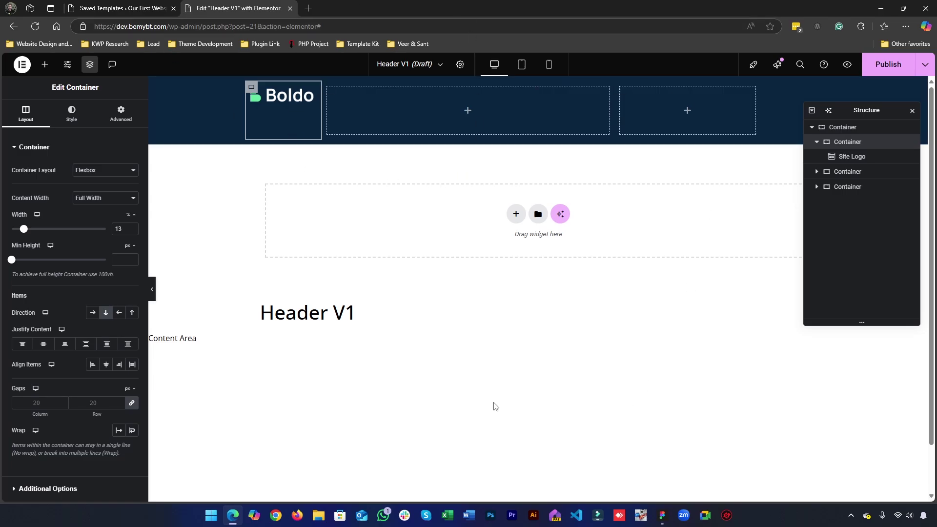
left_click(877, 66)
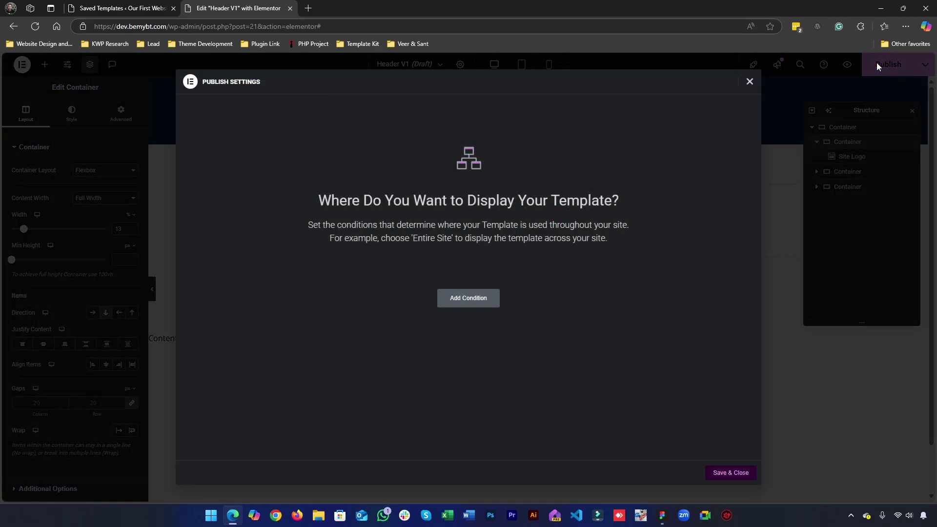
left_click(464, 299)
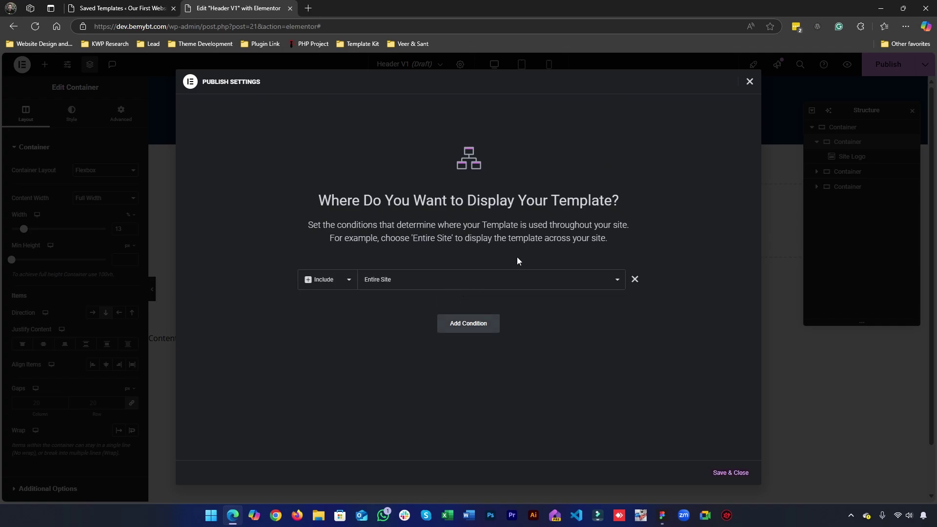
left_click(446, 285)
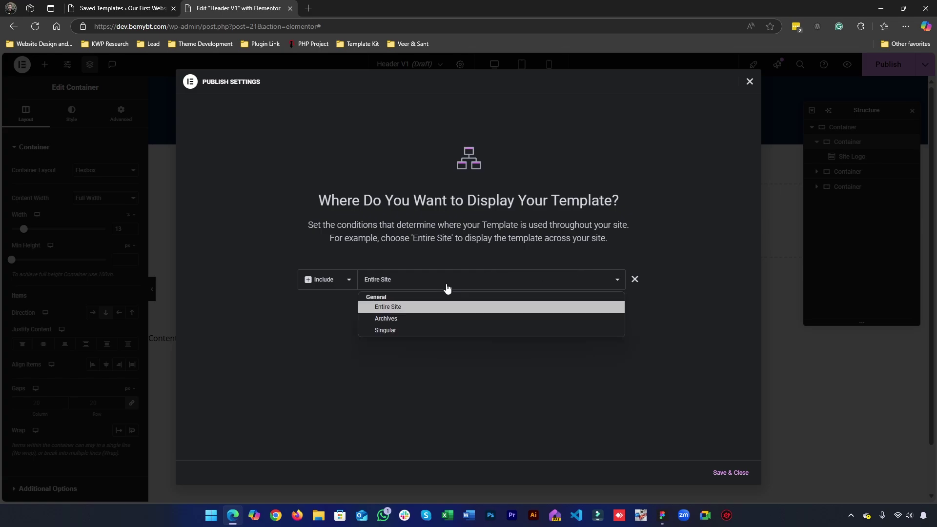
left_click(445, 285)
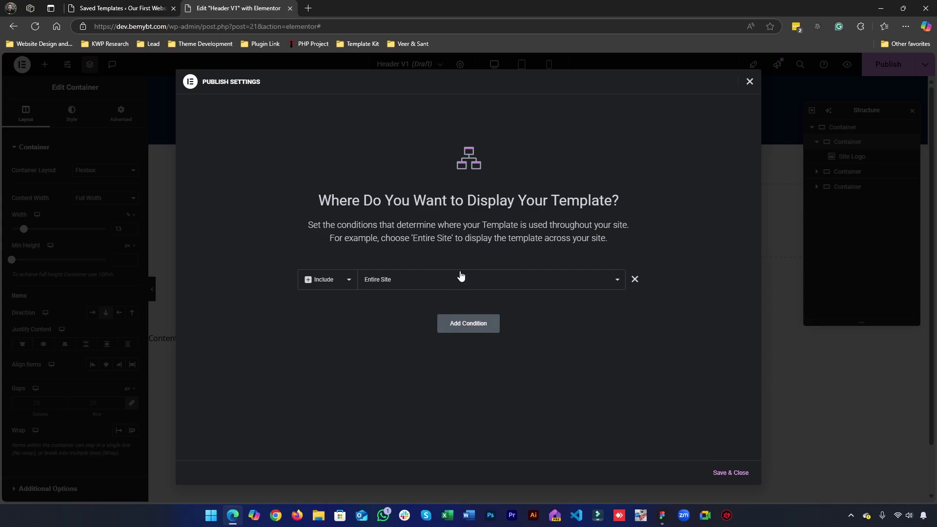
left_click(732, 472)
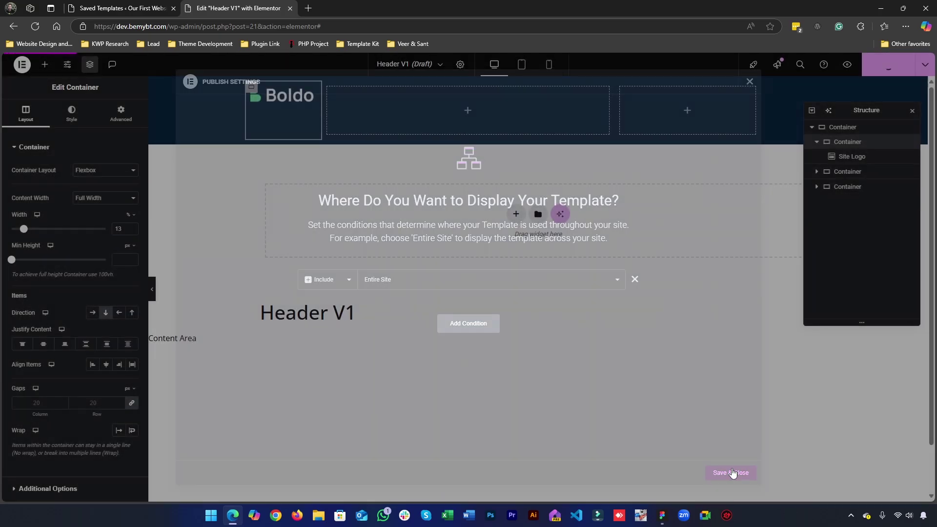
Return to the WordPress dashboard and open the Menus page under the site's appearance settings.
left_click(159, 5)
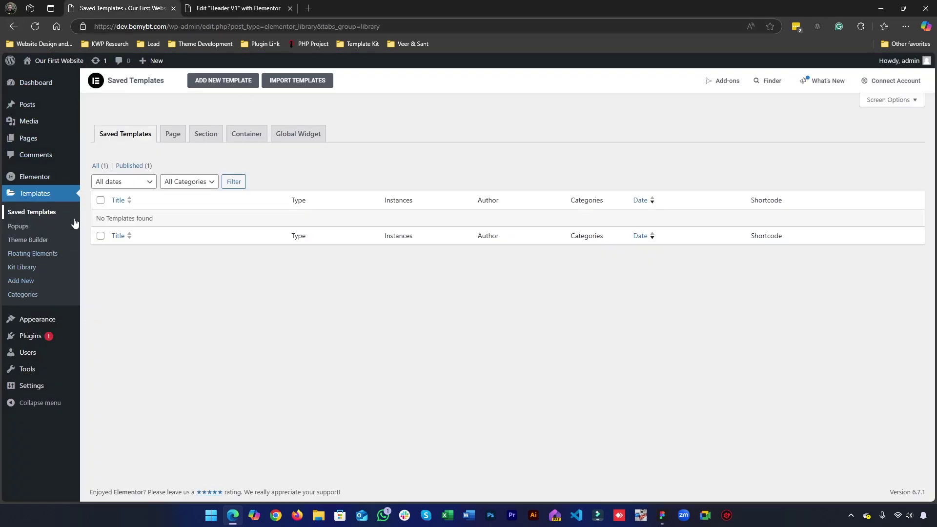
mouse_move(44, 322)
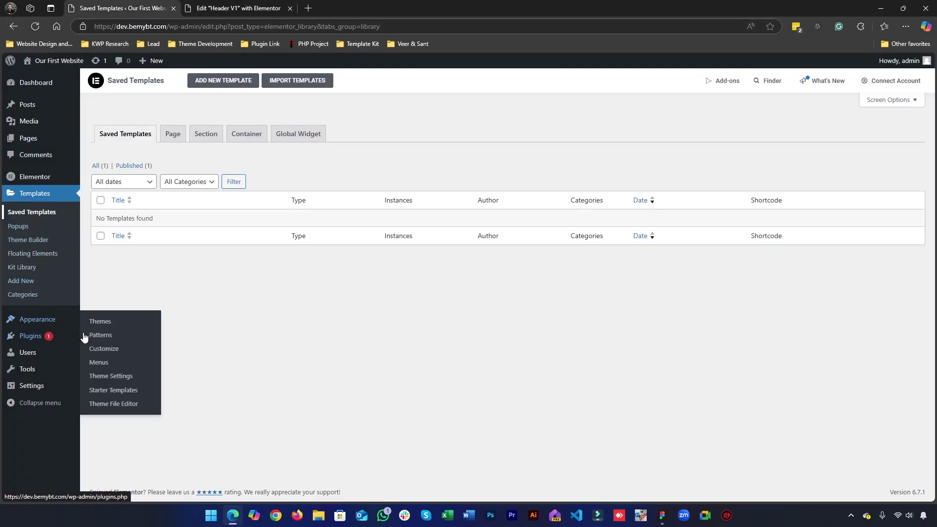
left_click(104, 364)
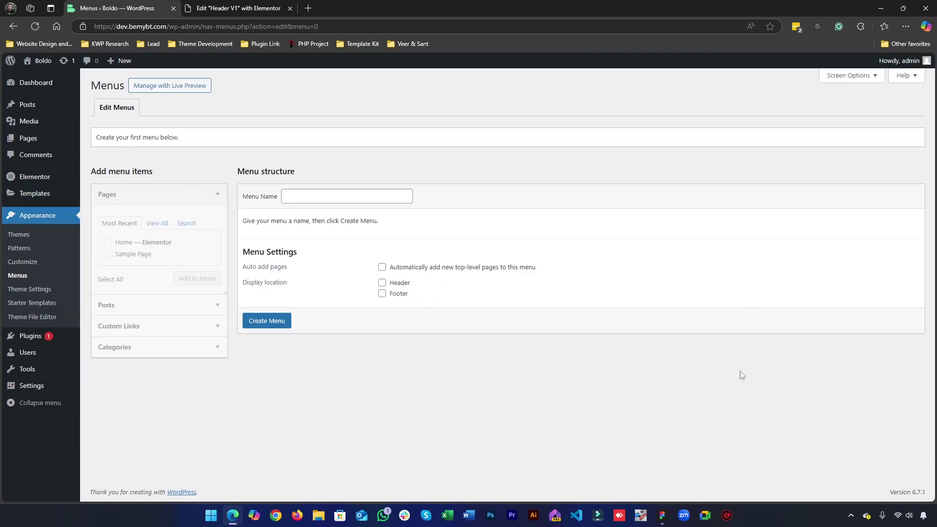
Switch to Figma, examine the navigation items in the Homepage header, and return to WordPress.
left_click(667, 516)
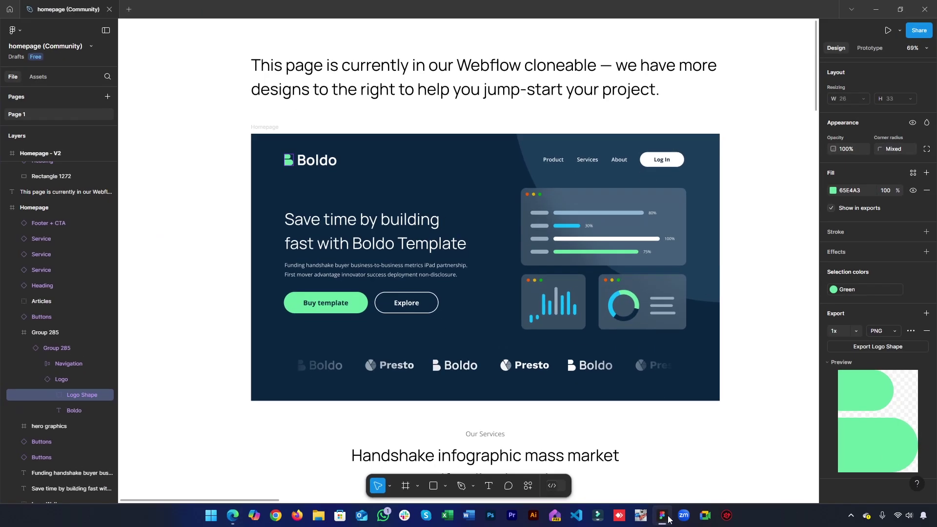
left_click(571, 162)
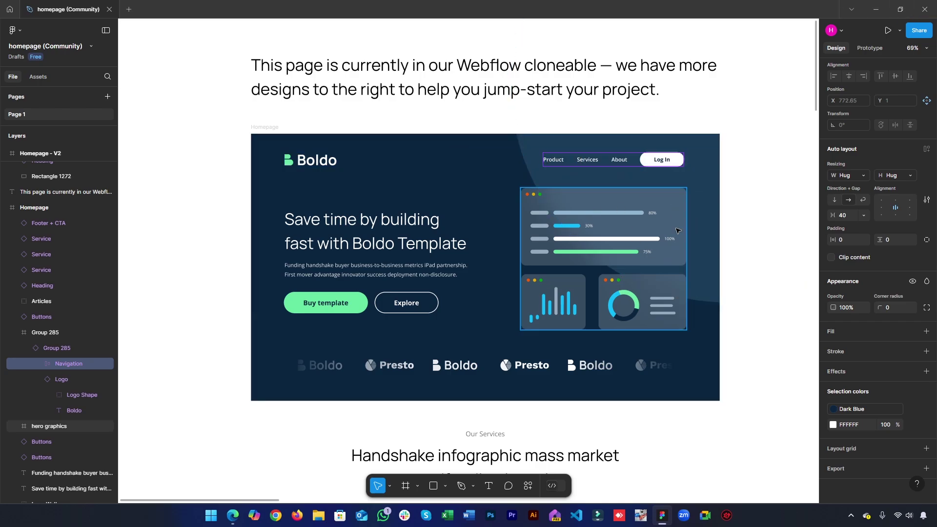
left_click(875, 5)
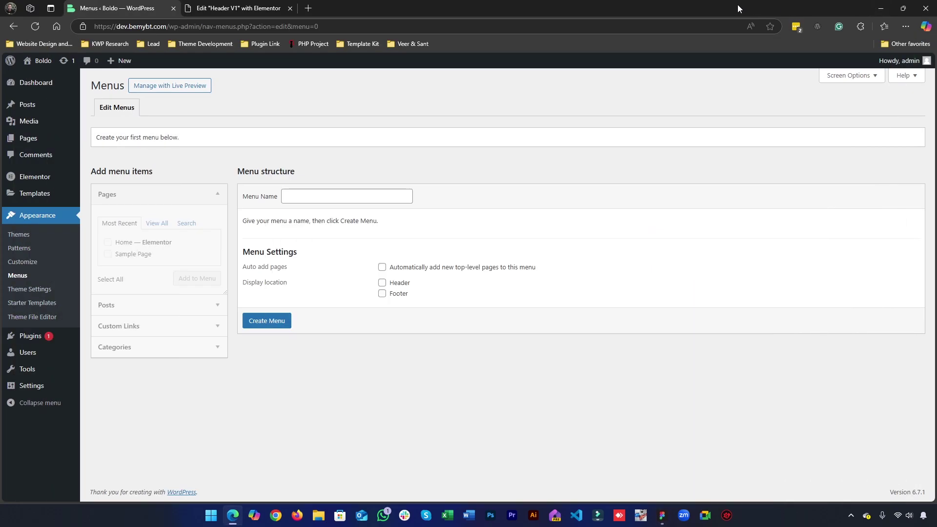
Create a new WordPress page titled Product and publish it.
mouse_move(22, 142)
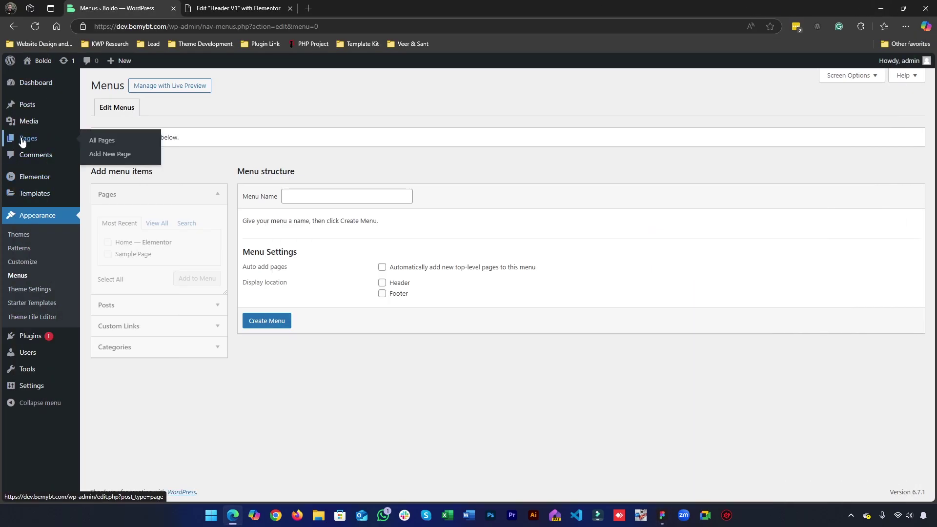
left_click(117, 155)
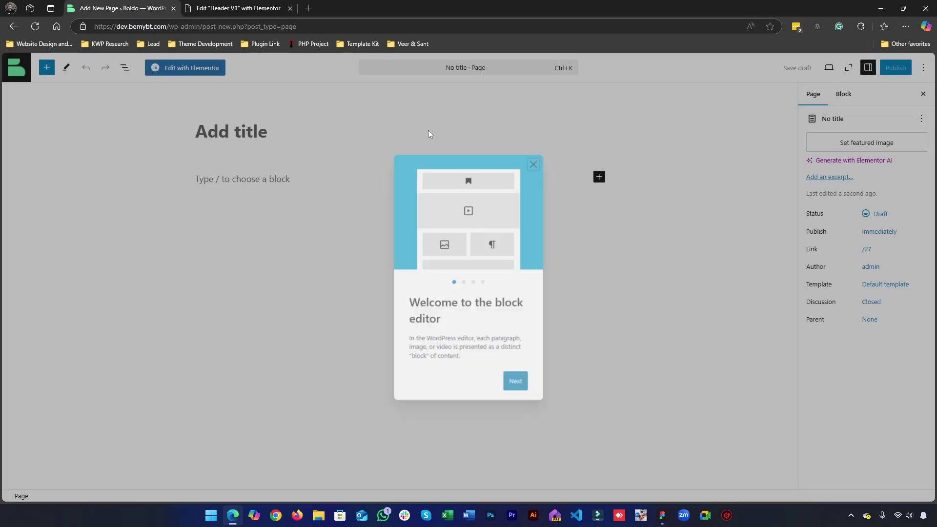
left_click(263, 125)
type("Product")
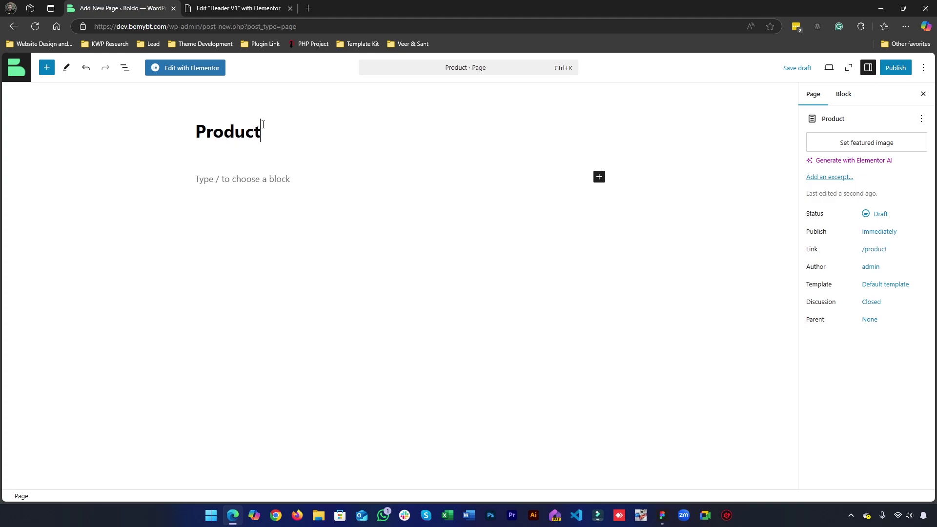
left_click(895, 68)
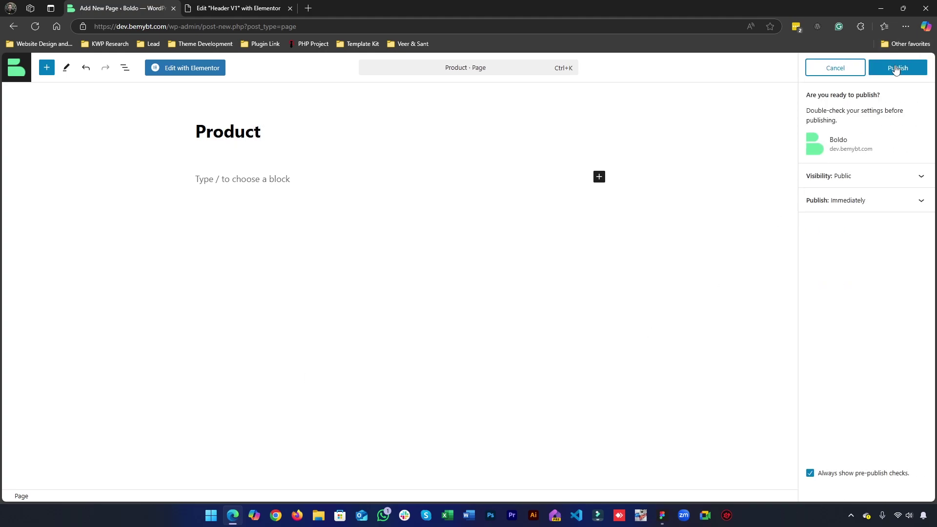
left_click(896, 69)
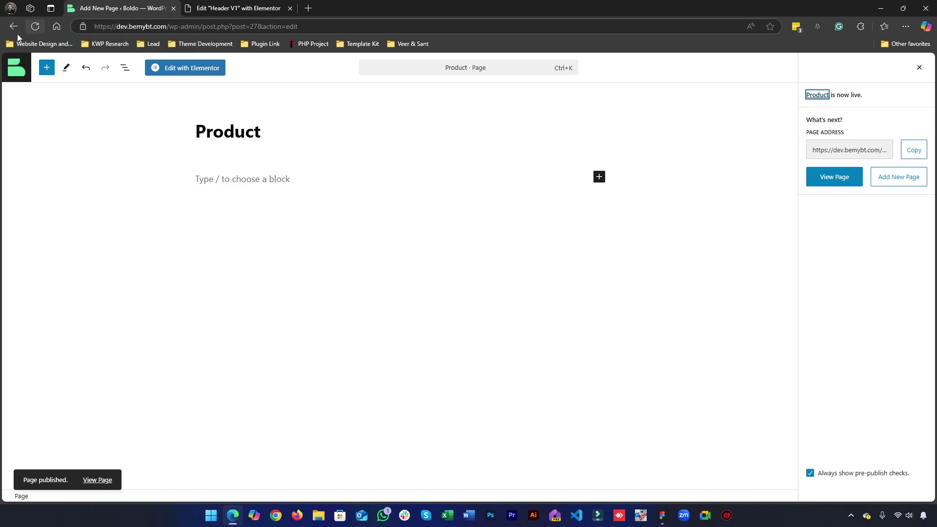
Leave the Product page editor, then create and publish another page titled Service.
left_click(16, 25)
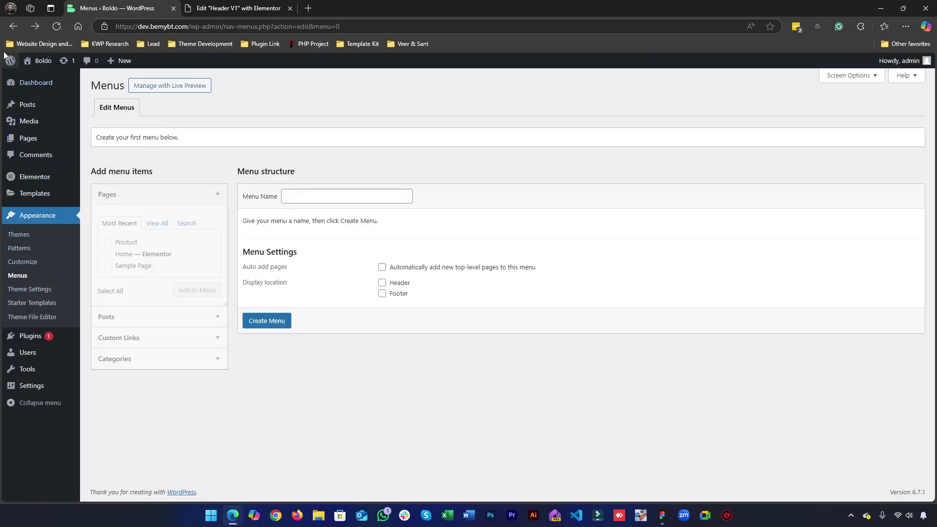
mouse_move(60, 147)
left_click(125, 160)
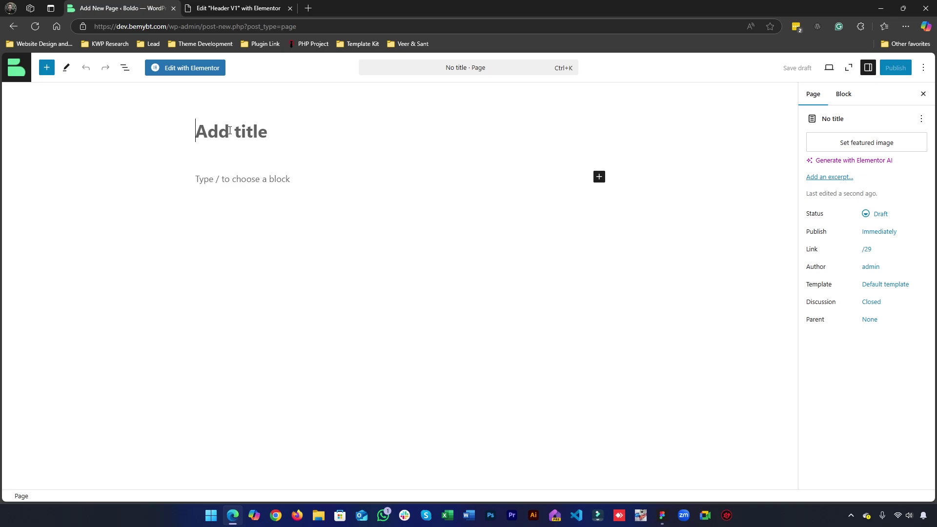
type("Service")
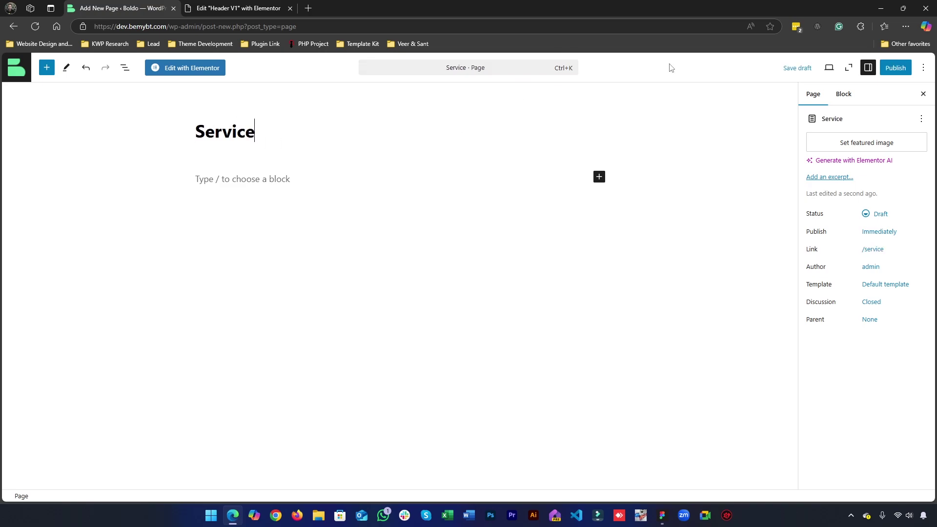
left_click(891, 70)
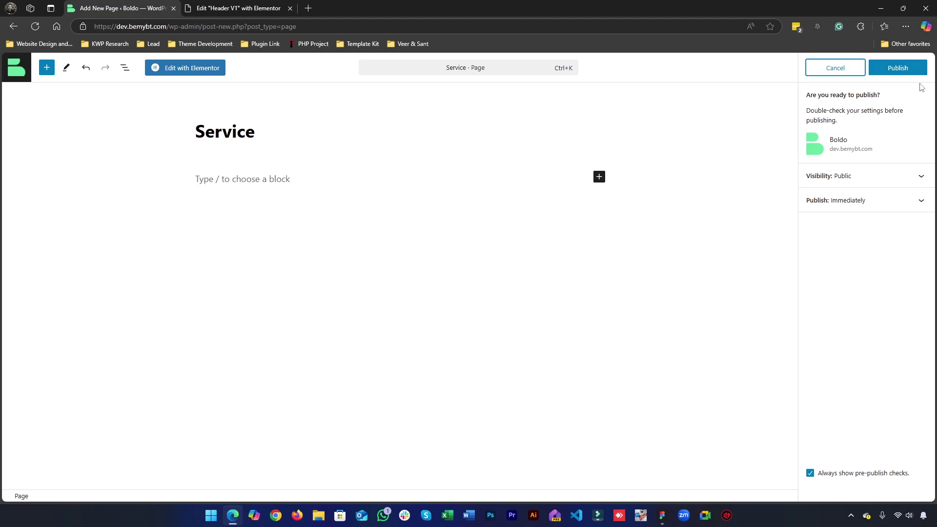
left_click(896, 68)
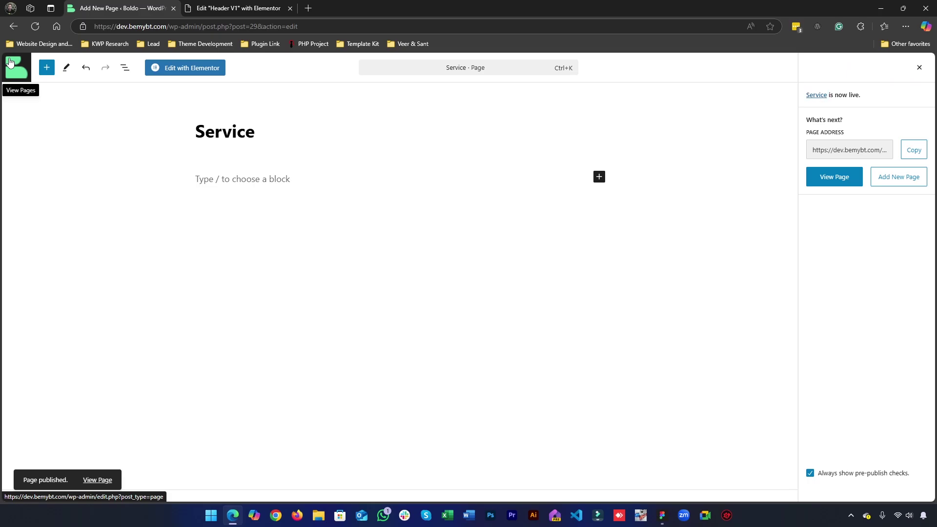
Go back to the list of all pages, add a new page titled About and publish it.
left_click(10, 61)
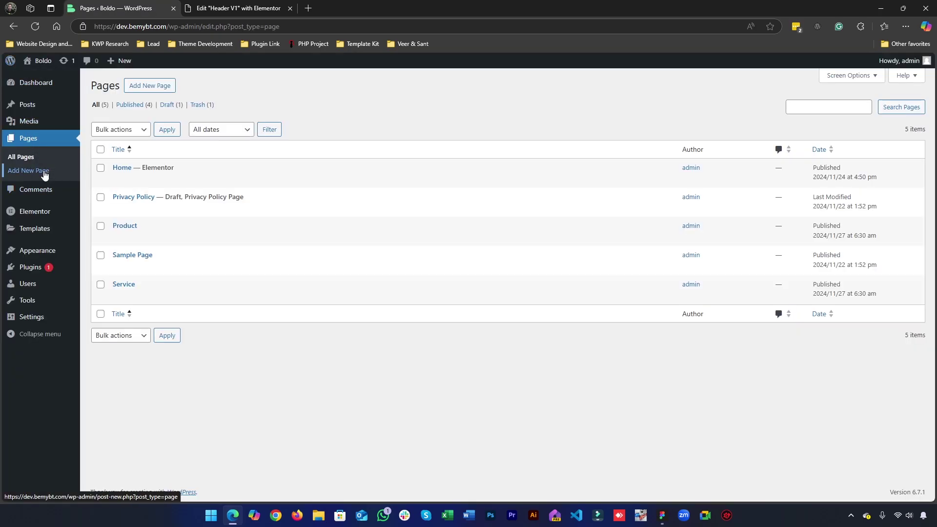
left_click(148, 88)
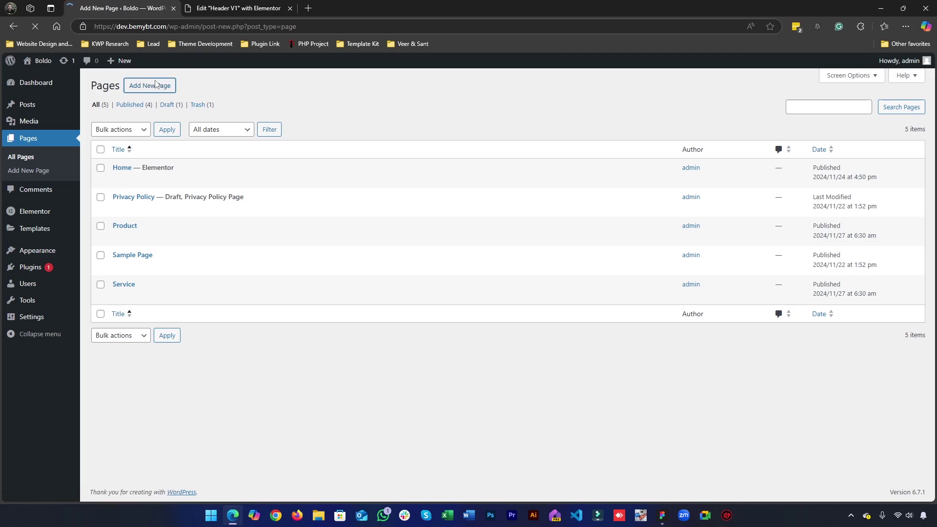
type("Ab")
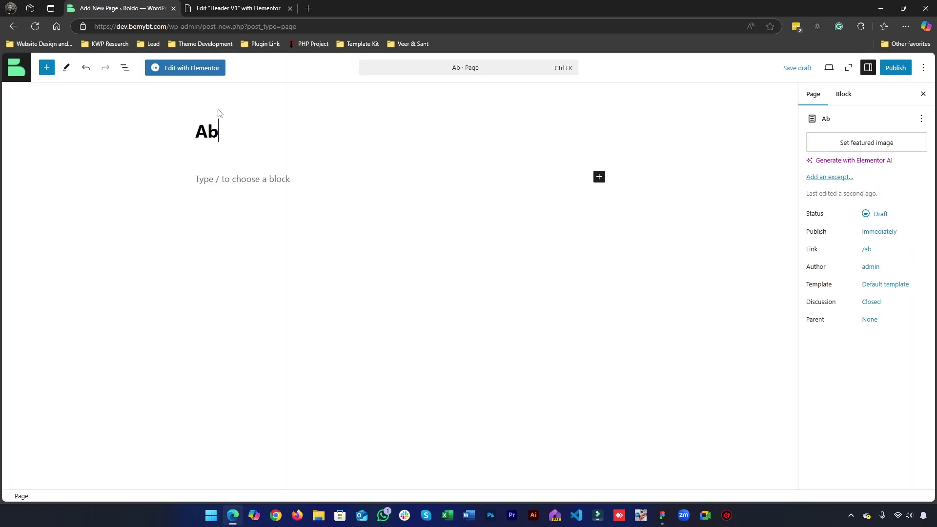
type("out")
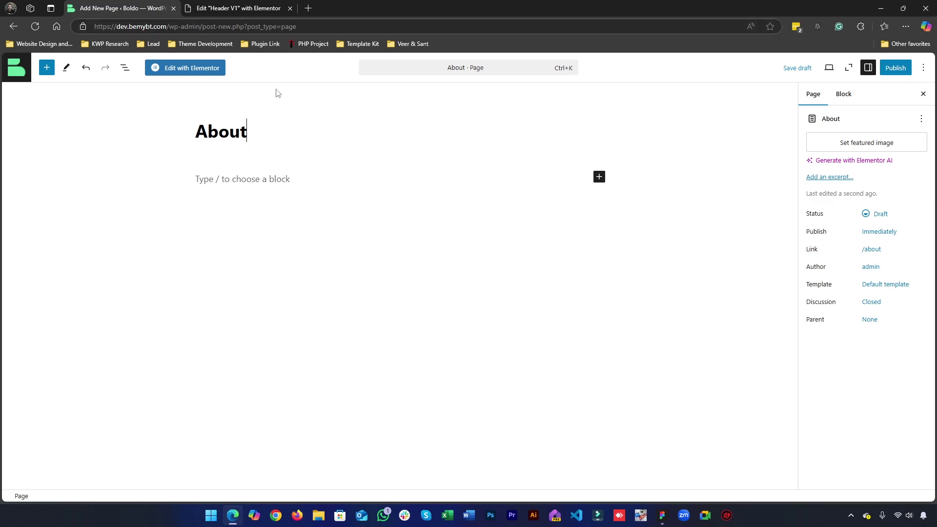
double_click(232, 127)
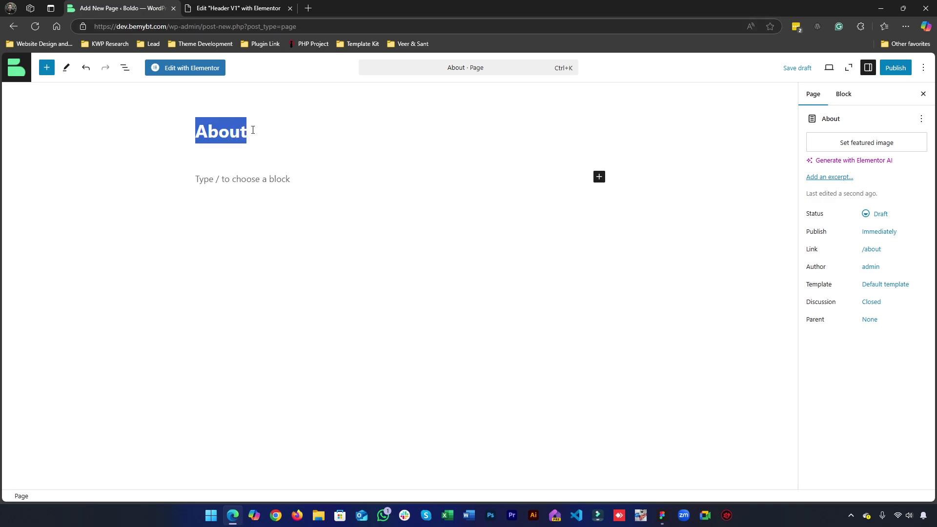
key("BackSpace")
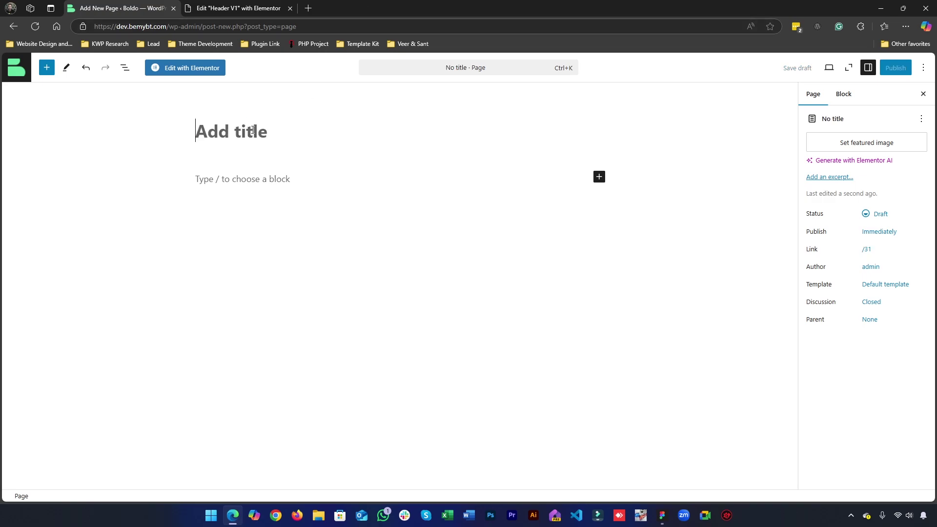
type("About")
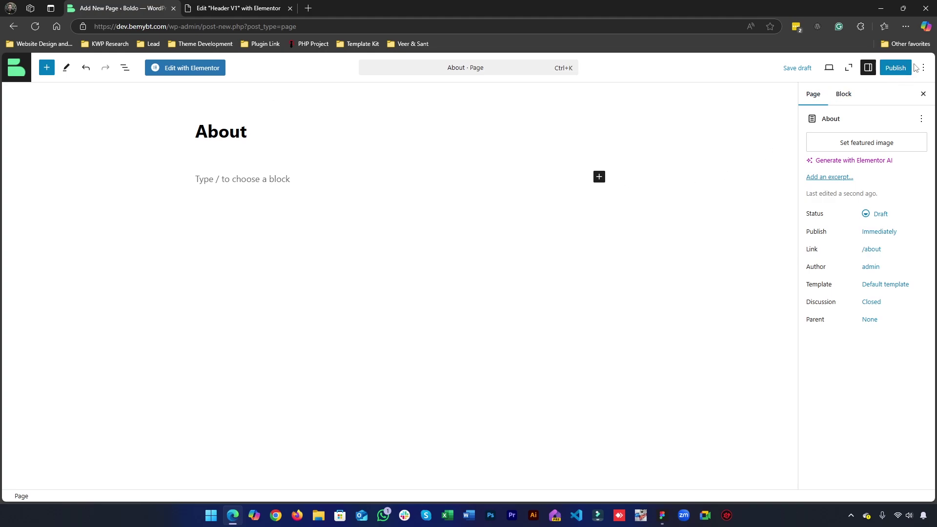
left_click(895, 68)
left_click(894, 67)
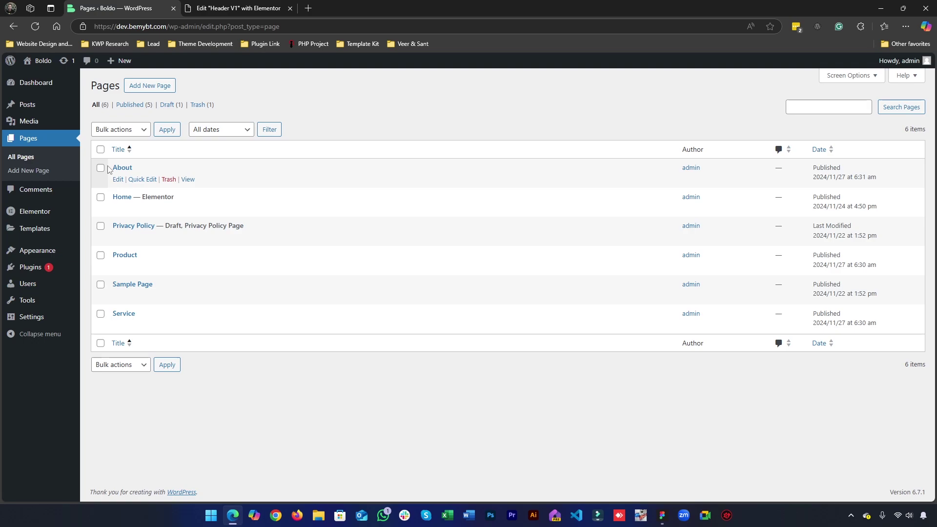
Open the site's Menus page and enter Primary Menu V1 as the new menu's name.
mouse_move(52, 253)
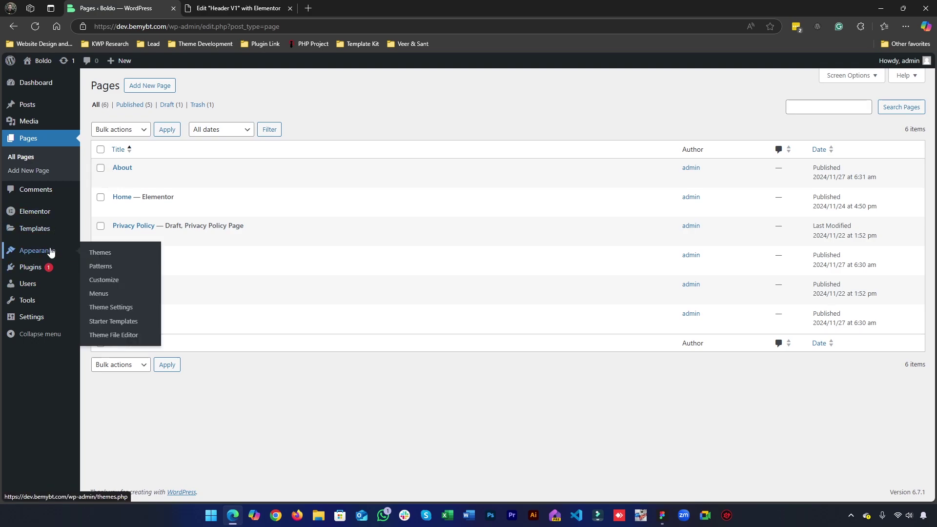
left_click(100, 293)
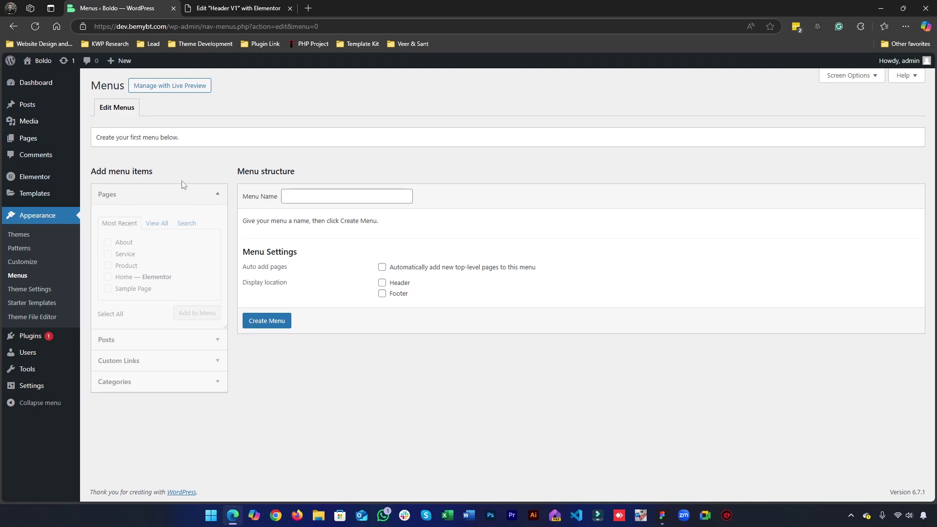
left_click(321, 194)
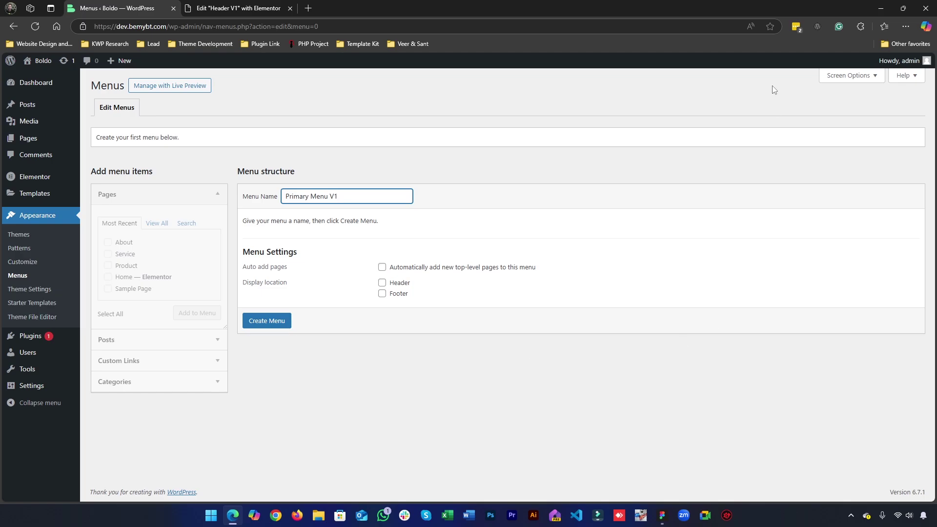
Switch to Figma and compare the header navigation across the Homepage - V2, About and About - V2 designs.
left_click(662, 515)
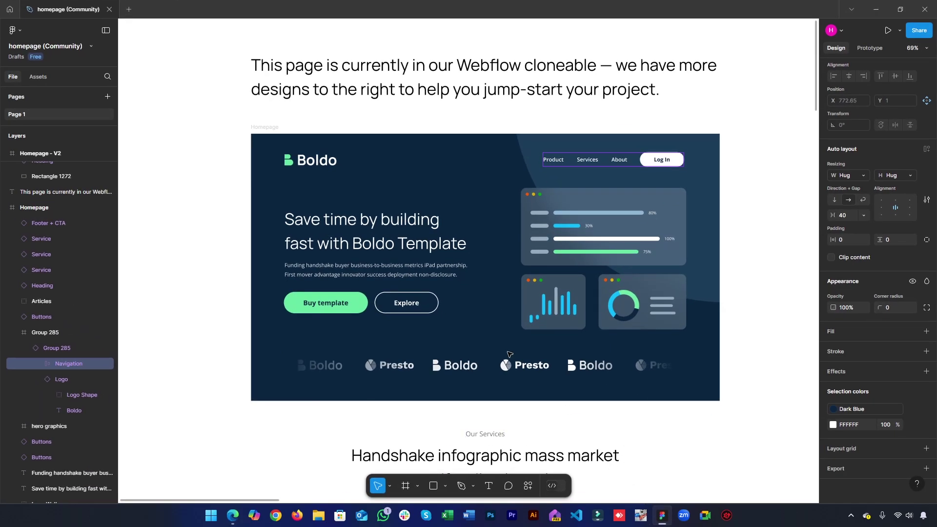
scroll(169, 316, "down", 4)
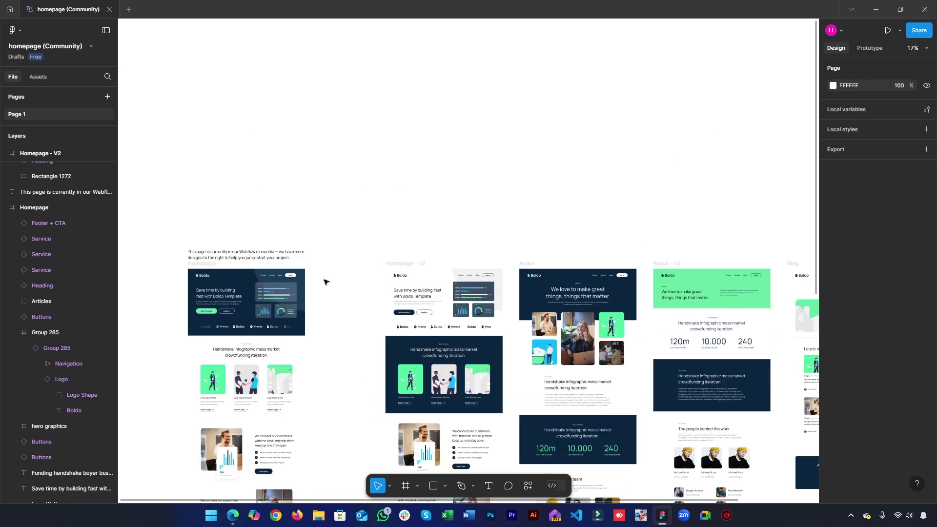
left_click_drag(324, 280, 296, 243)
scroll(395, 240, "up", 4)
left_click_drag(433, 241, 406, 230)
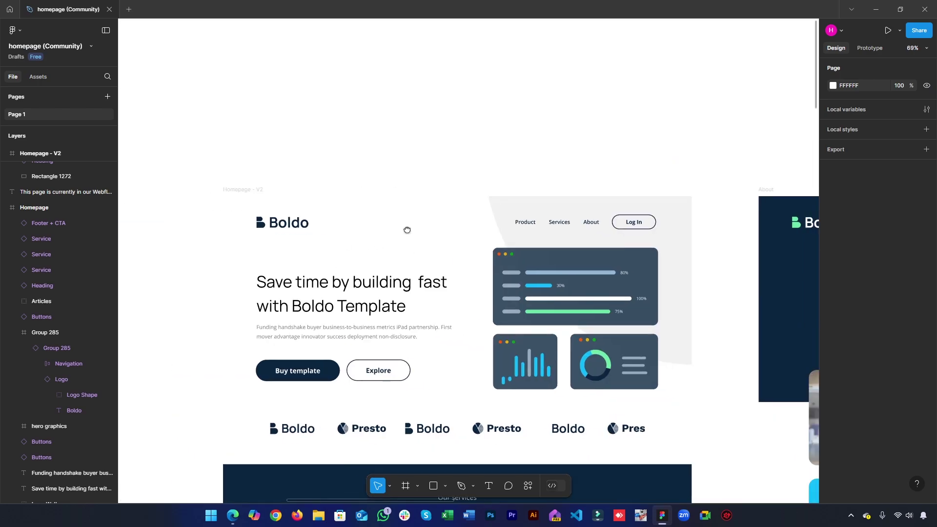
left_click_drag(315, 227, 253, 200)
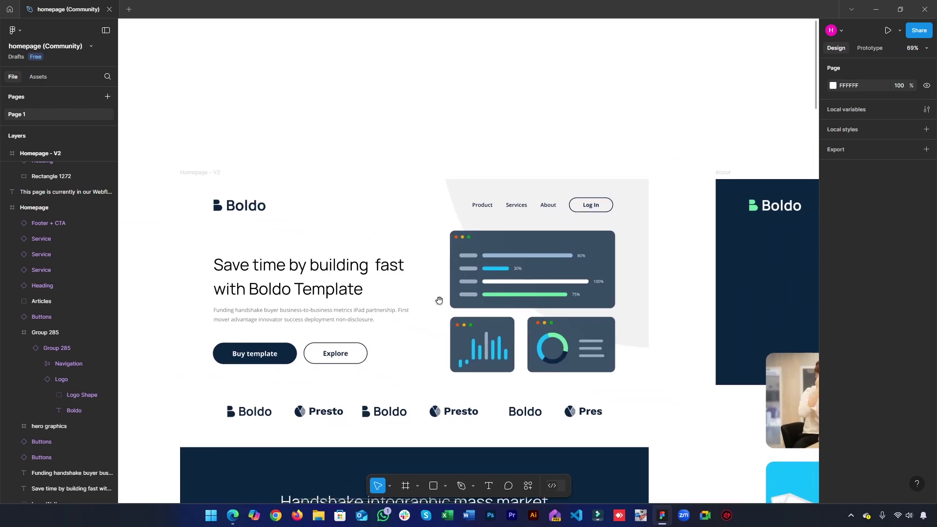
scroll(440, 299, "right", 7)
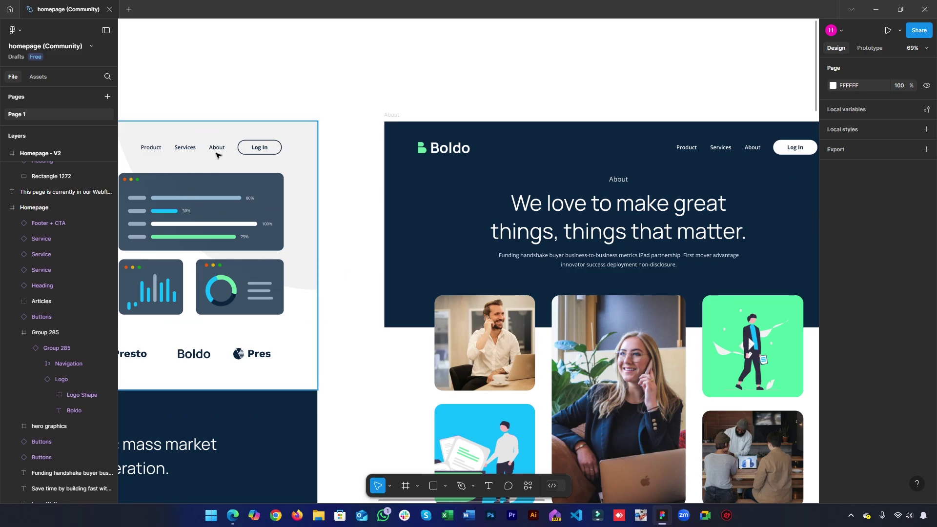
scroll(251, 195, "right", 4)
scroll(251, 219, "right", 7)
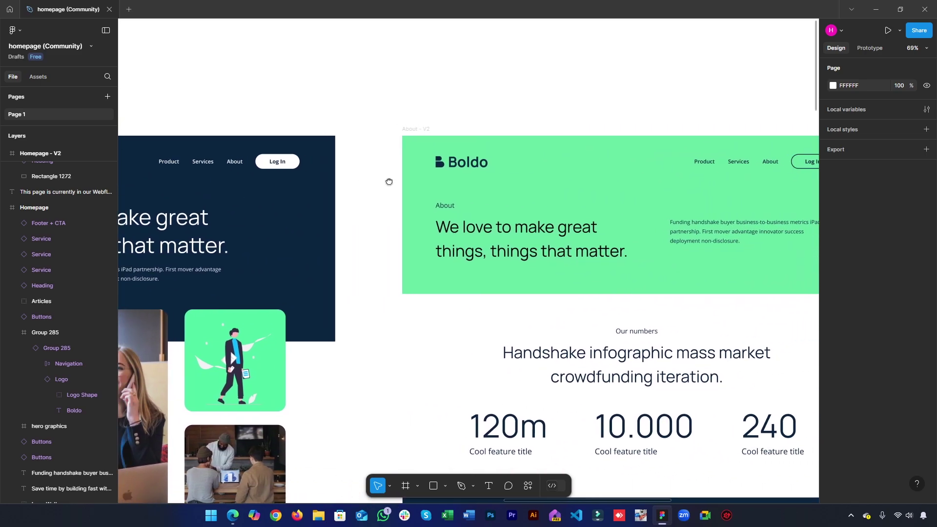
left_click_drag(389, 181, 577, 179)
left_click_drag(230, 176, 429, 180)
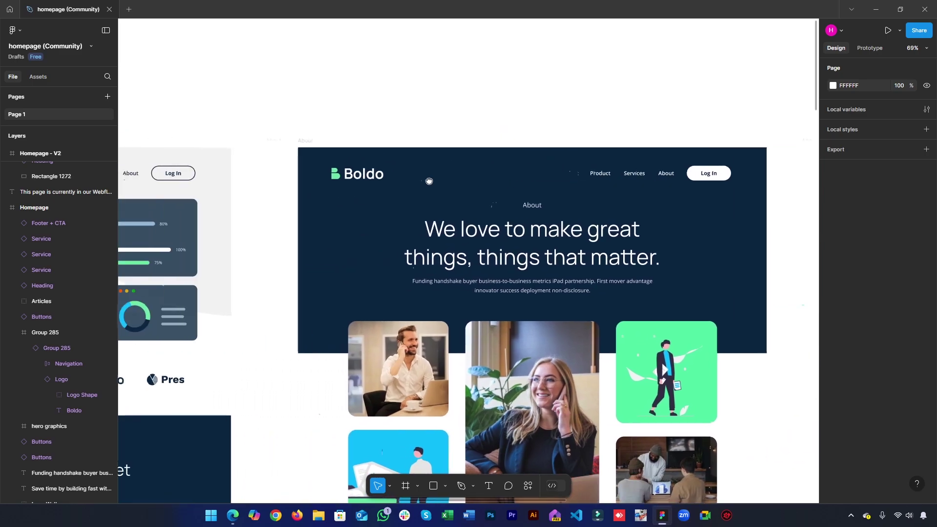
left_click_drag(121, 219, 228, 225)
left_click_drag(394, 226, 79, 158)
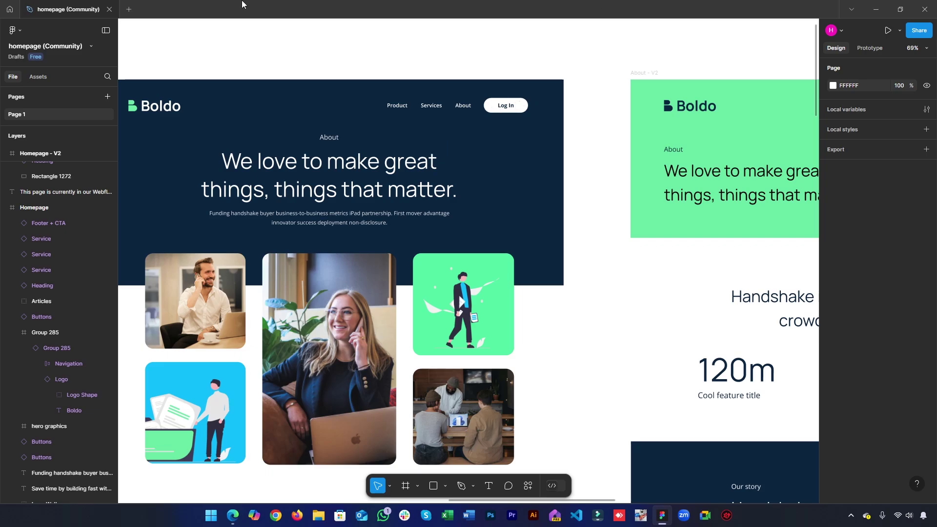
Switch back to the browser and create the menu named Primary Menu V1.
left_click(877, 4)
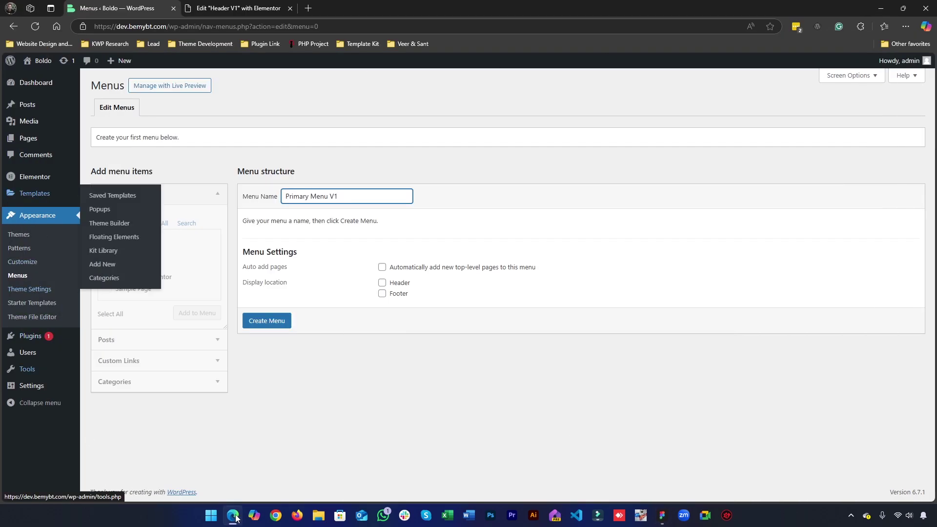
left_click_drag(374, 194, 221, 197)
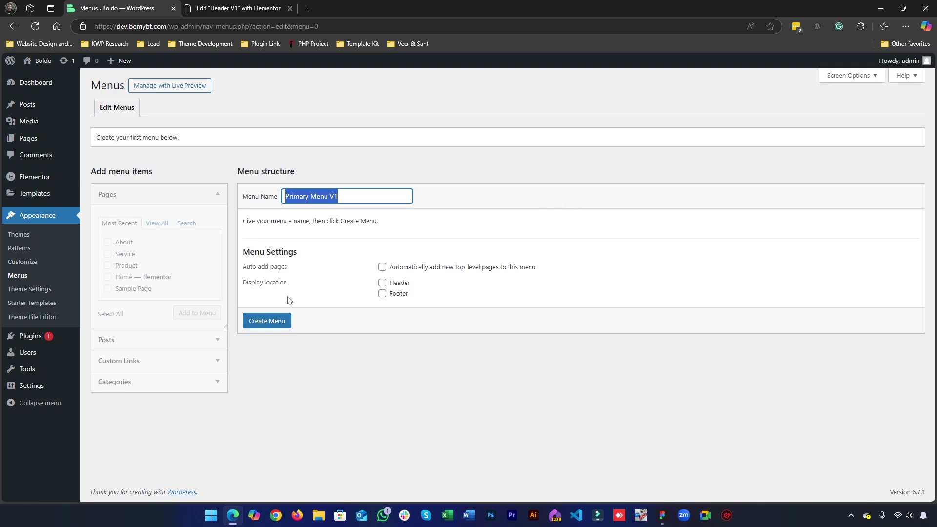
left_click(272, 321)
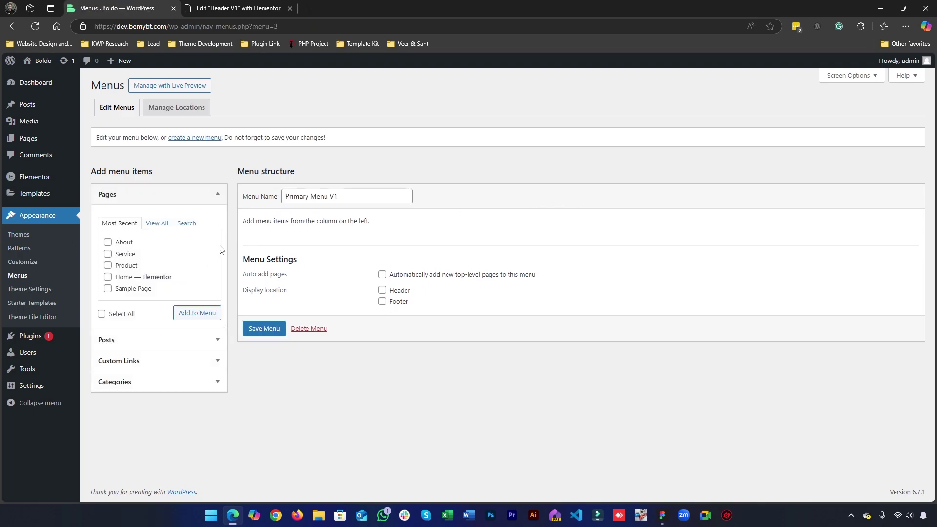
Open the list of all pages in a separate tab and retitle the About page as About V1.
mouse_move(43, 141)
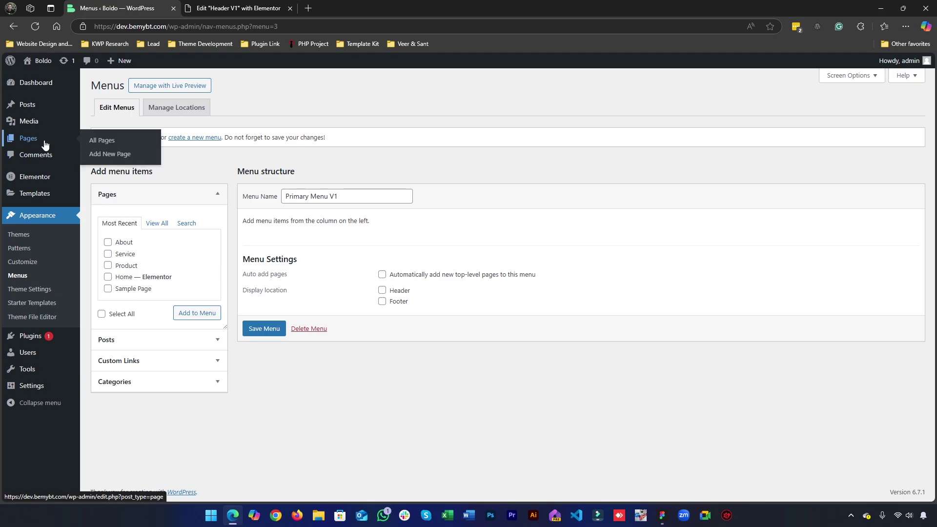
middle_click(116, 140)
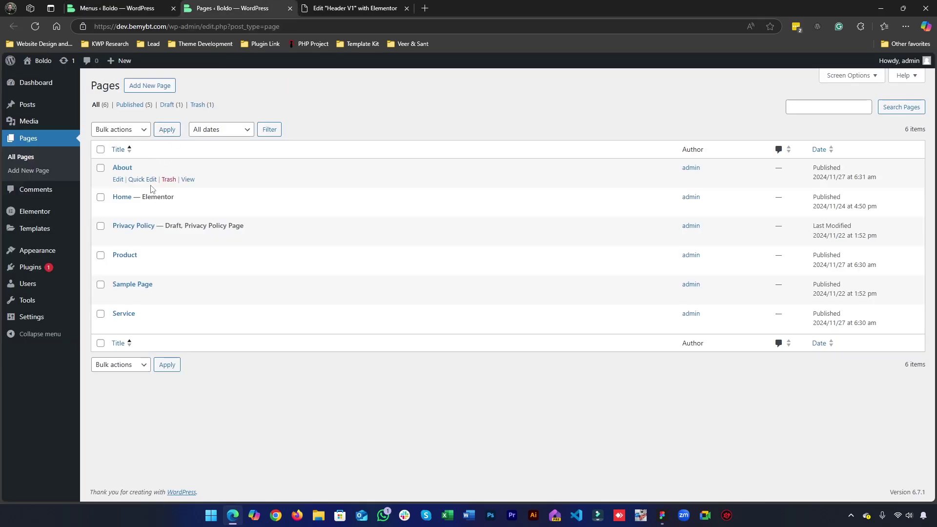
left_click(142, 180)
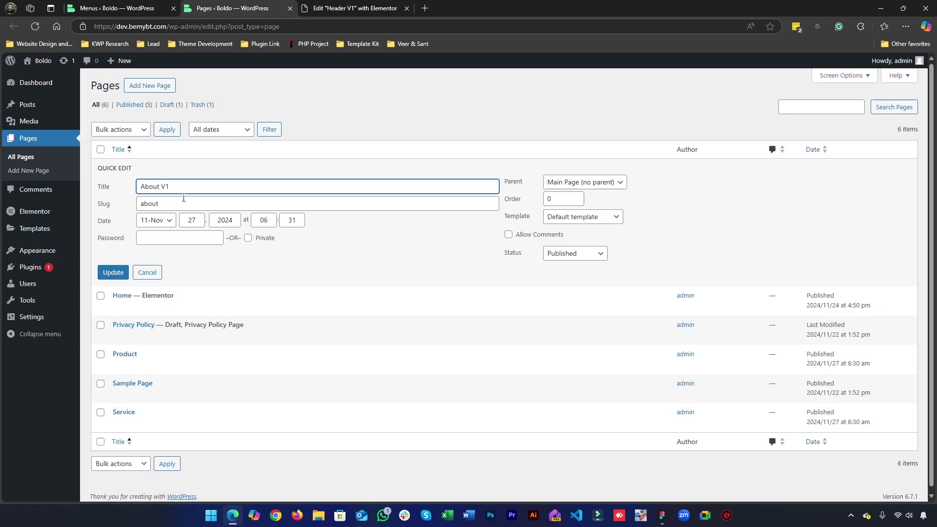
left_click(113, 272)
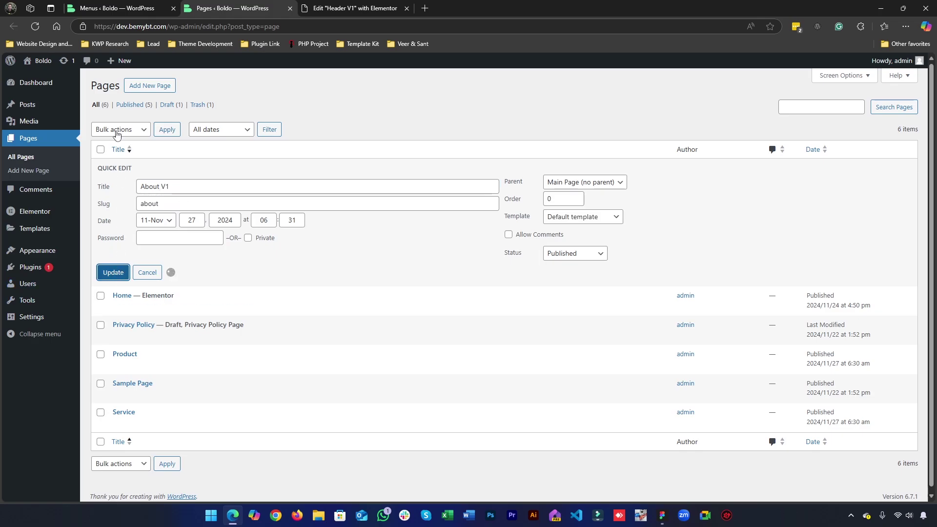
Add a new page titled About V2 in its own tab and publish it.
middle_click(197, 105)
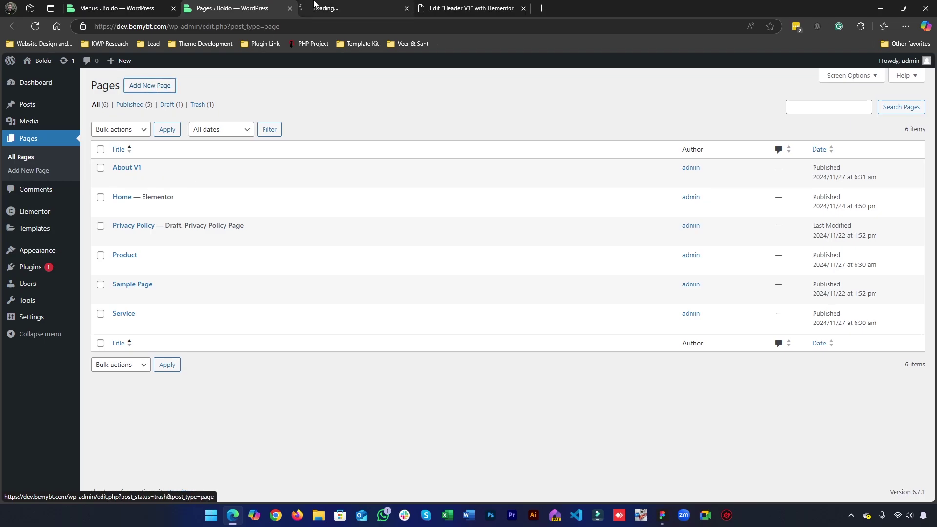
left_click(314, 6)
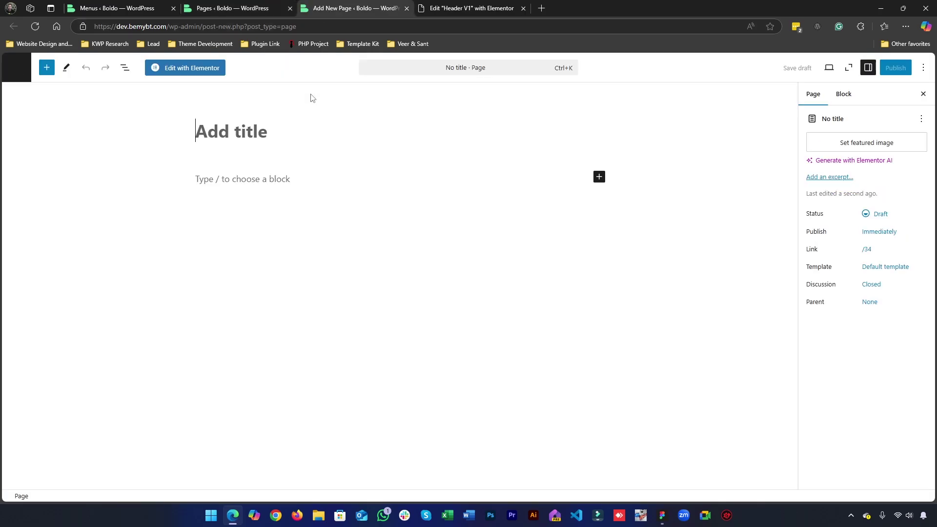
type("About ")
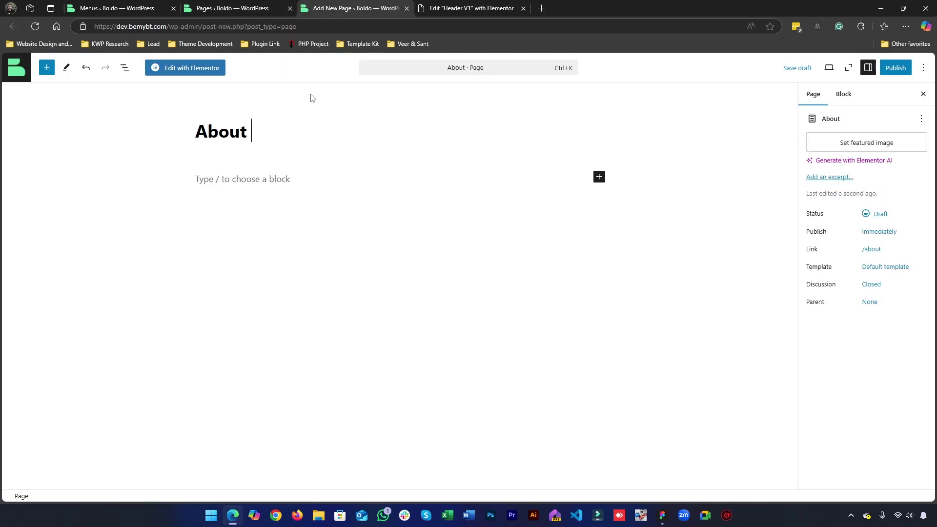
type("V2")
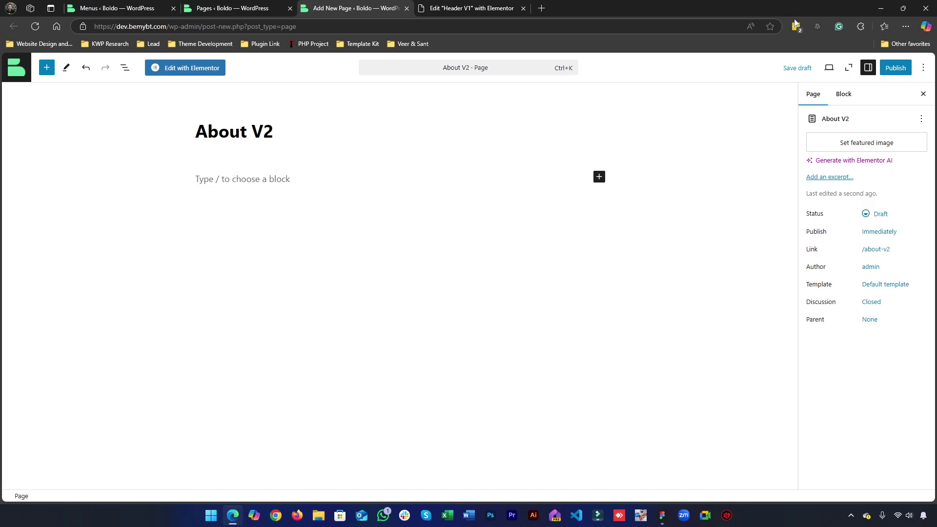
left_click(893, 70)
left_click(894, 68)
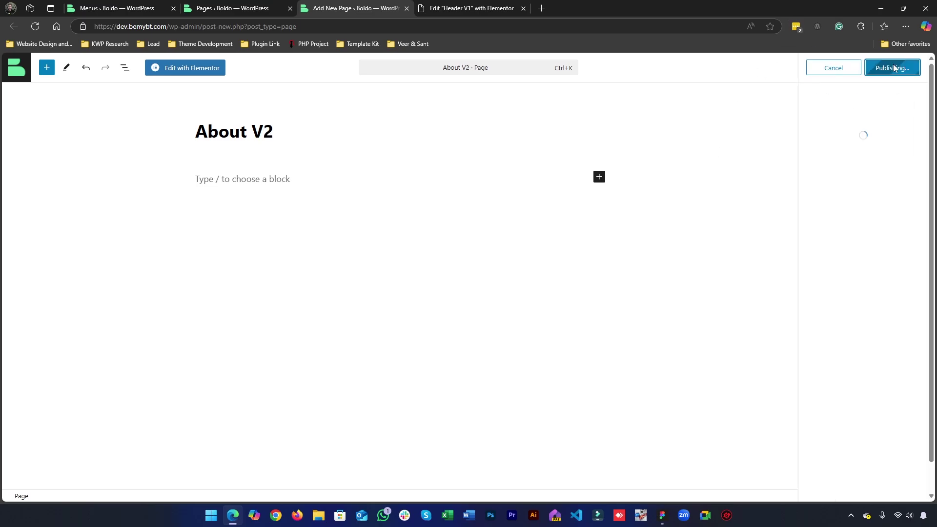
Go from the list of pages to the site's Menus page so that it offers the new pages.
left_click(243, 6)
mouse_move(44, 250)
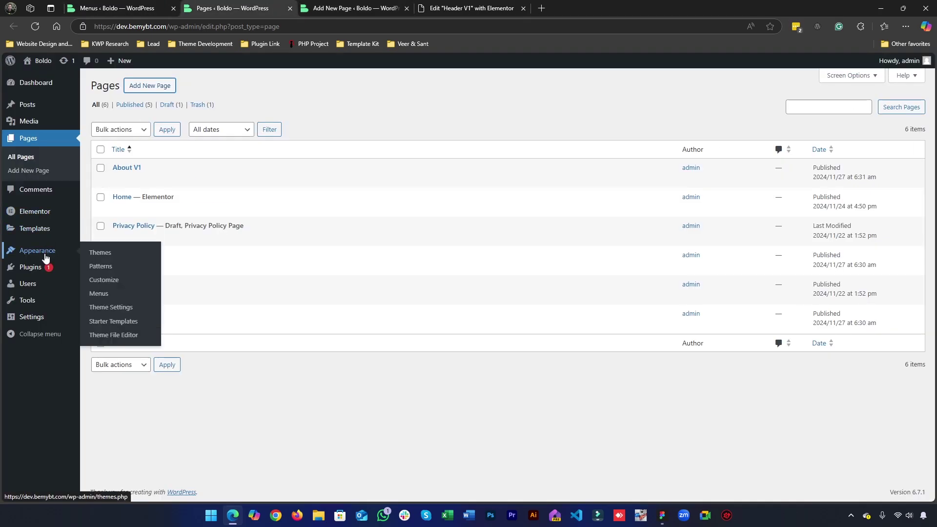
left_click(109, 293)
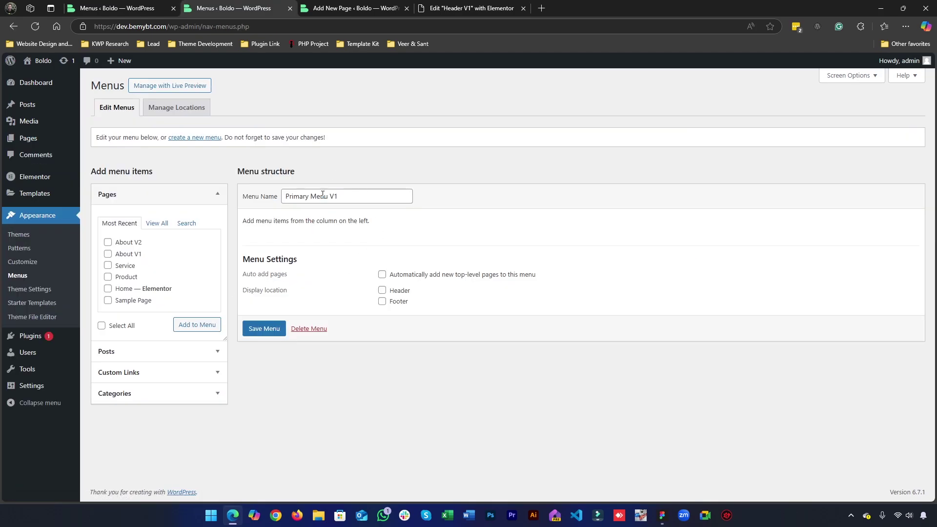
Switch to Figma, compare the header navigation of the Homepage and About designs, and return to the browser.
left_click(662, 515)
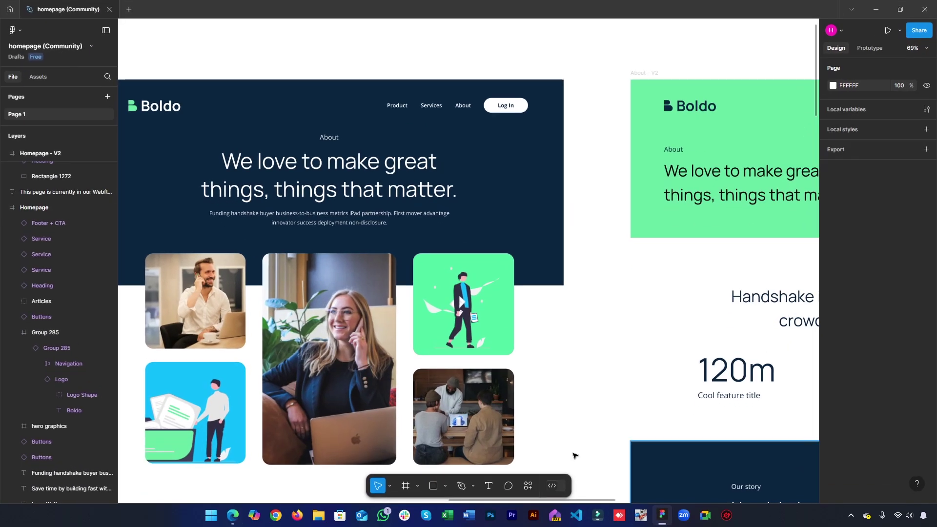
scroll(480, 327, "down", 5)
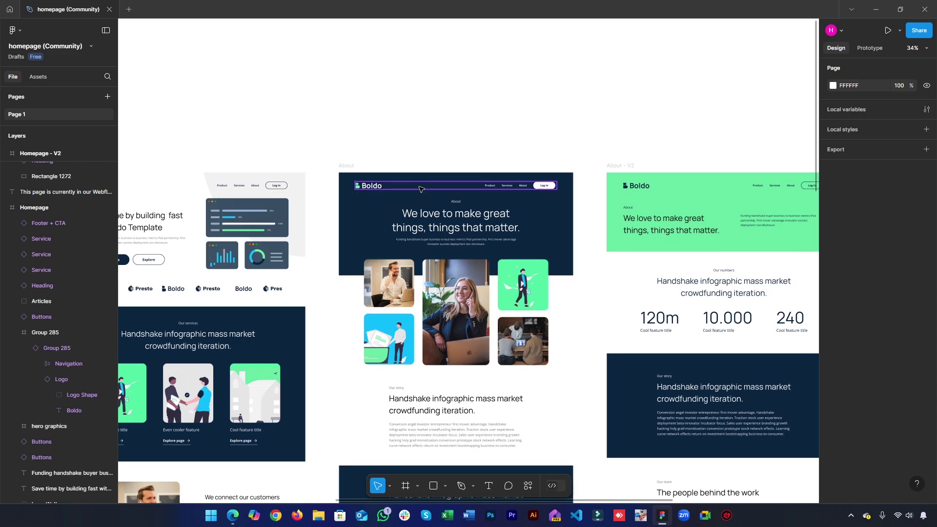
left_click_drag(405, 212, 414, 236)
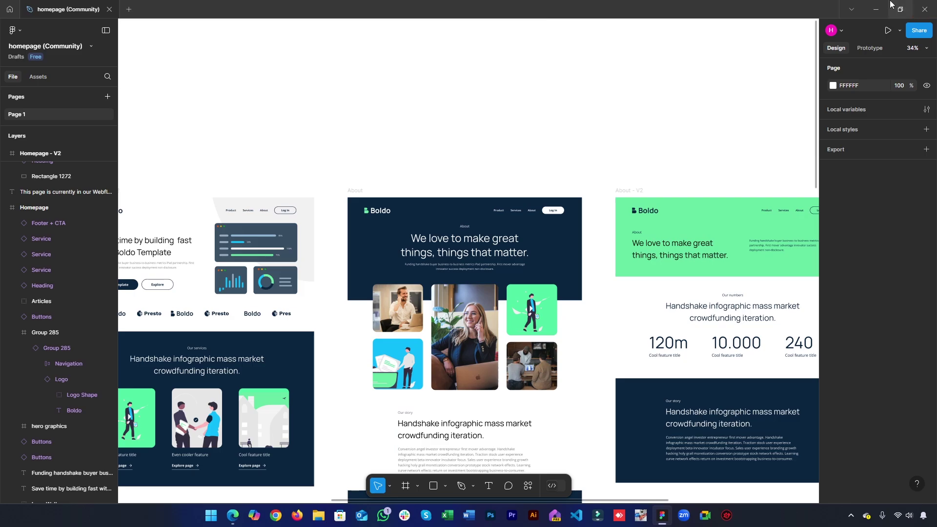
left_click(886, 5)
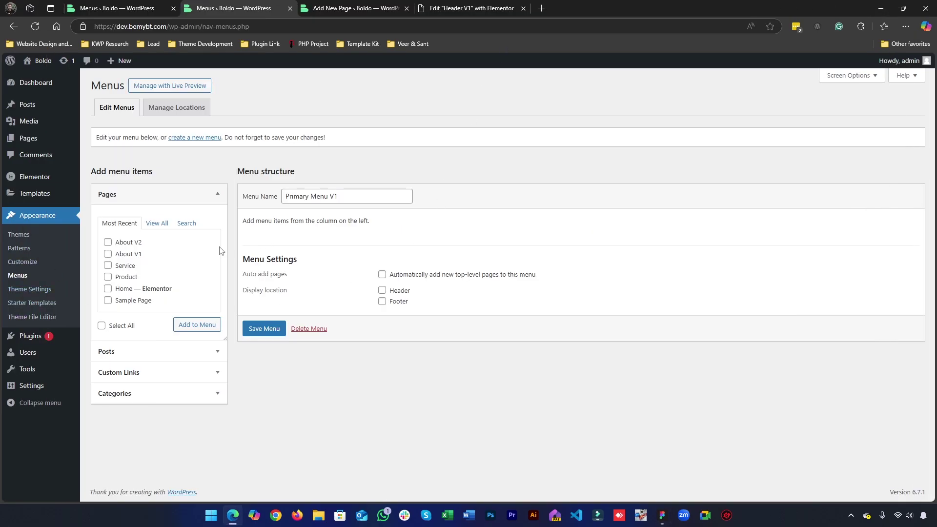
Add the Product, Service and About V1 pages to Primary Menu V1 and order them Product, Service, About V1.
left_click(121, 281)
left_click(110, 267)
left_click(120, 258)
left_click(200, 331)
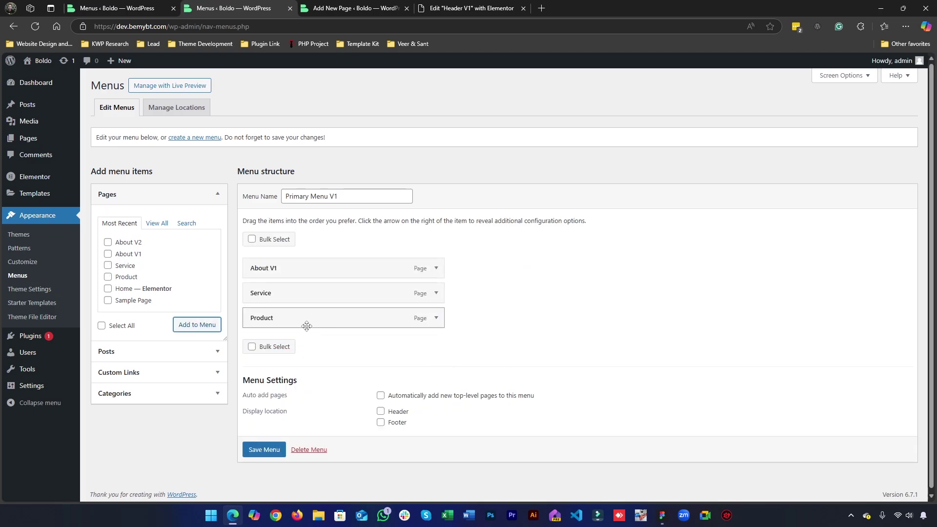
left_click_drag(281, 320, 301, 293)
Change the navigation label of the About V1 menu item to About and save the menu.
left_click(436, 318)
left_click(301, 349)
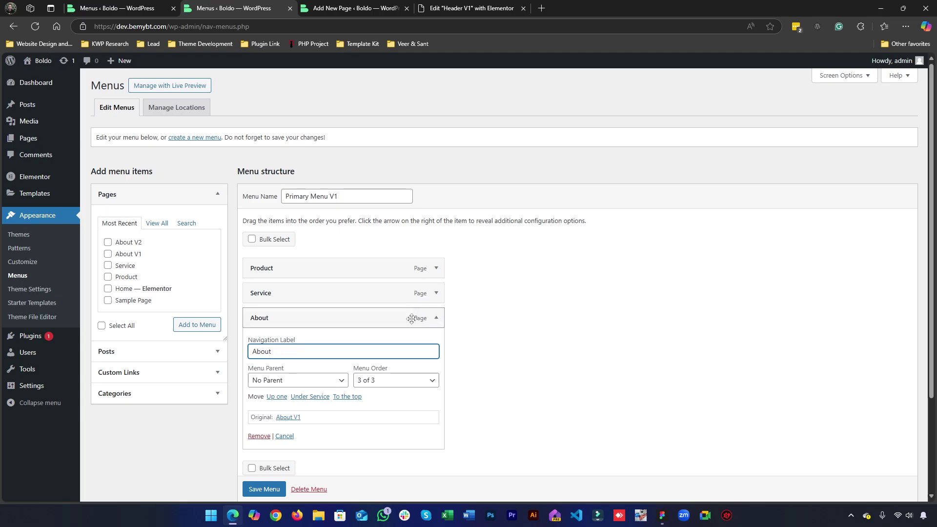
left_click(438, 324)
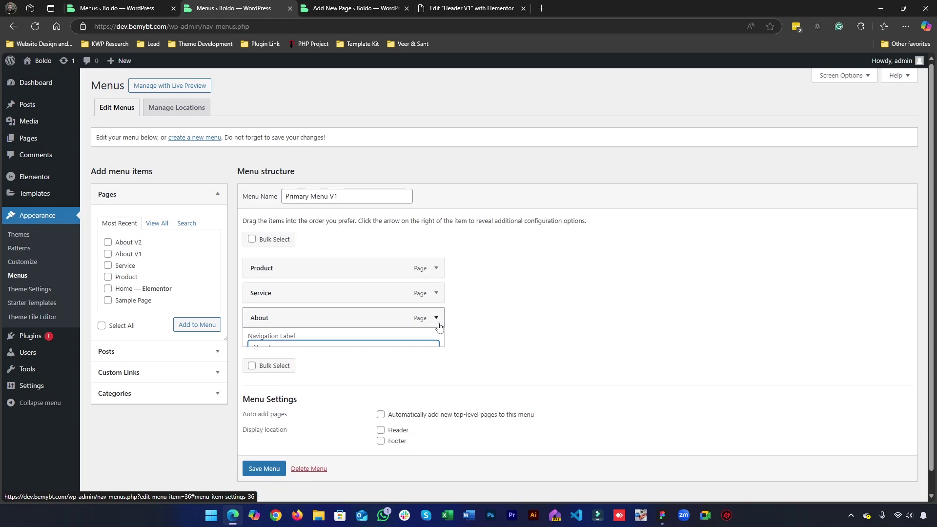
left_click(258, 450)
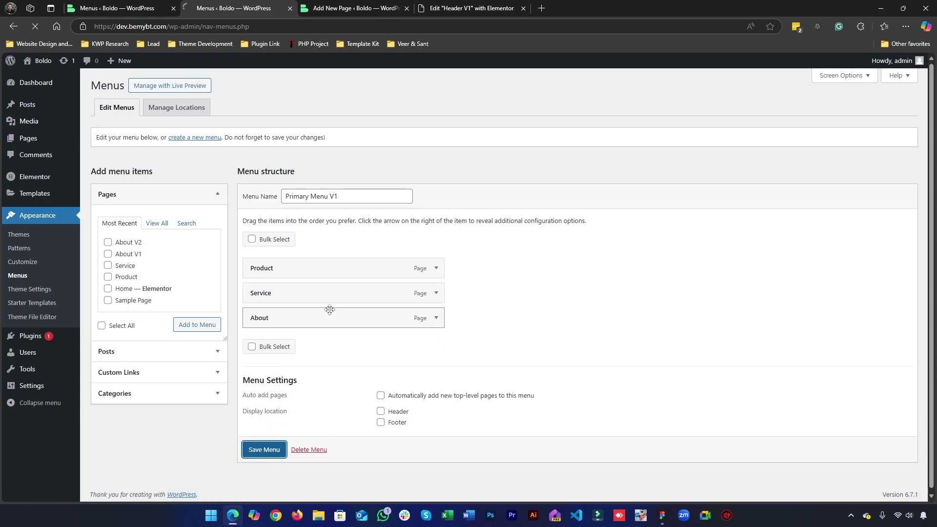
Close the About V2 page's tab and add a WordPress Menu widget to the middle container of the Header V1 template.
middle_click(340, 4)
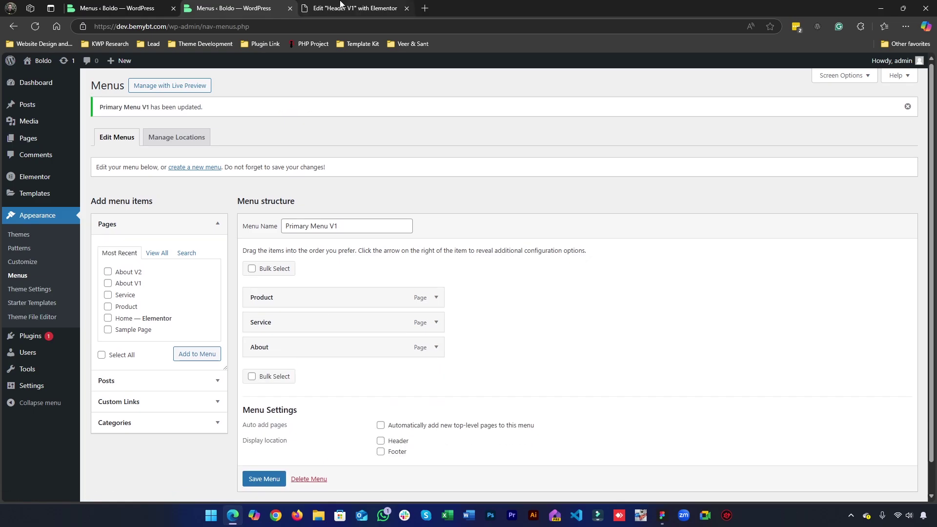
left_click(340, 5)
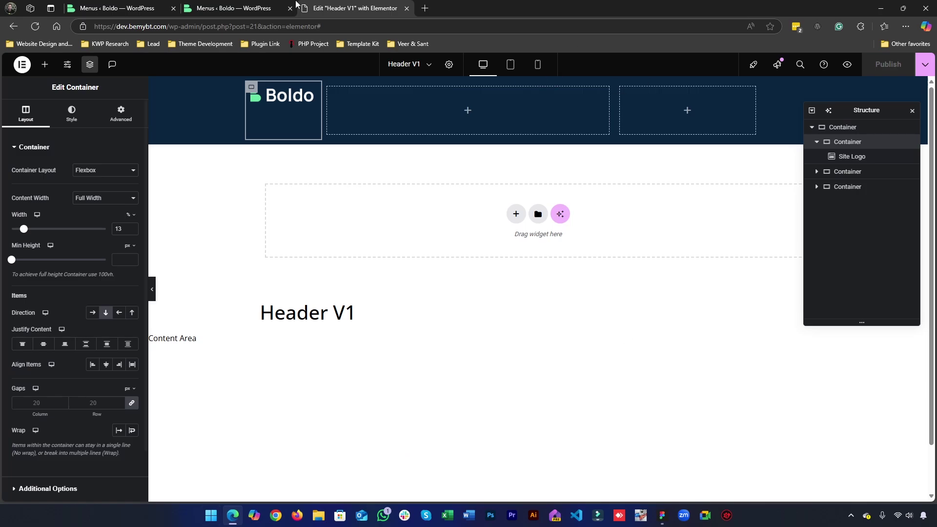
left_click(262, 4)
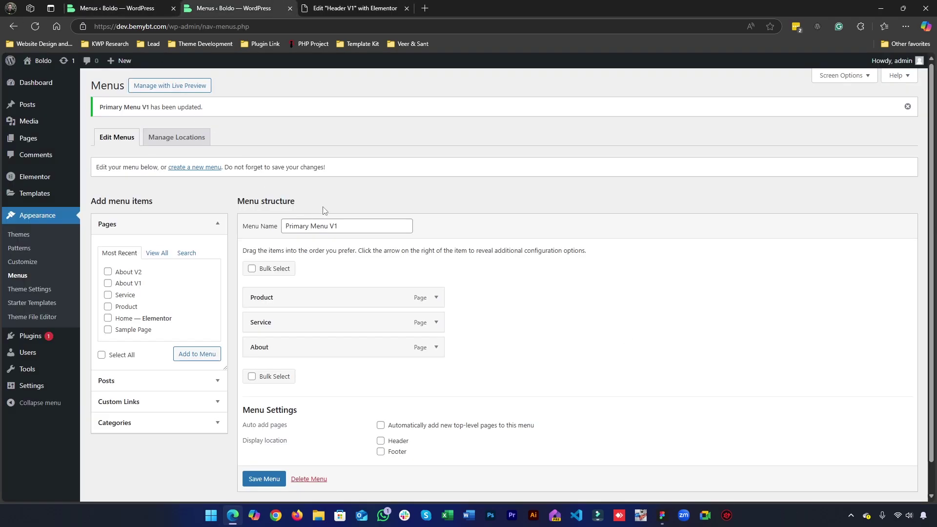
left_click(379, 5)
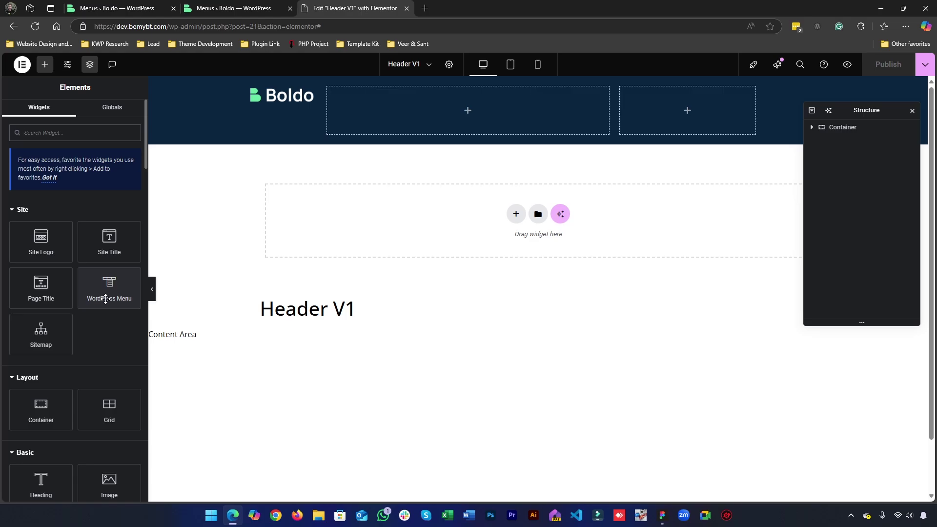
scroll(106, 299, "down", 10)
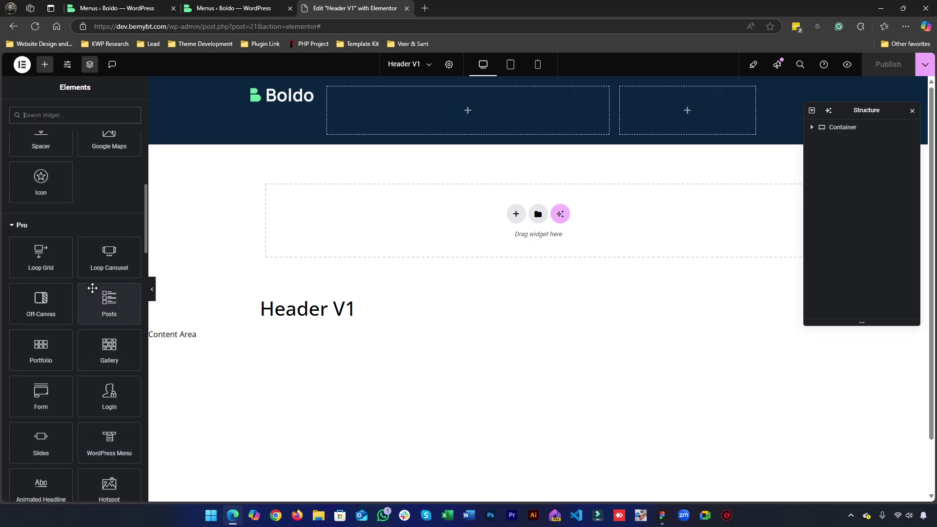
scroll(92, 288, "up", 12)
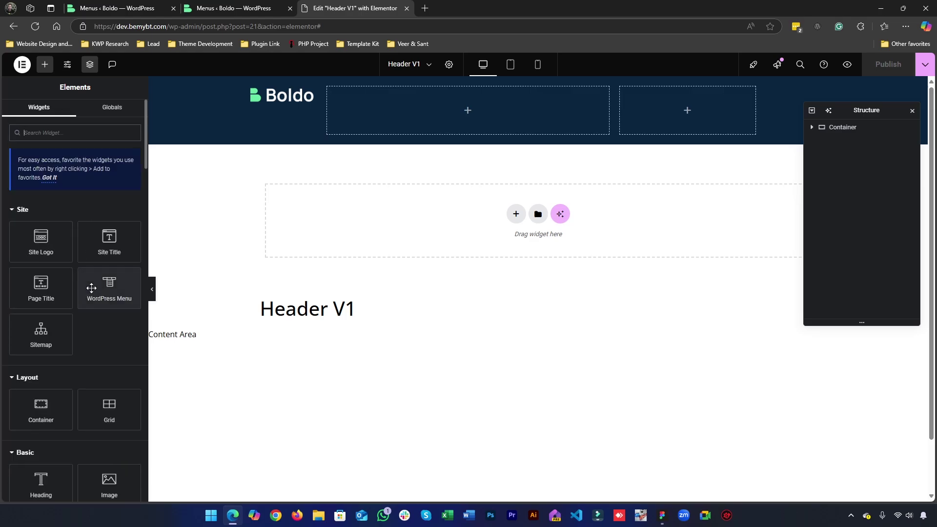
scroll(95, 304, "down", 1)
scroll(97, 313, "up", 1)
left_click_drag(114, 287, 528, 100)
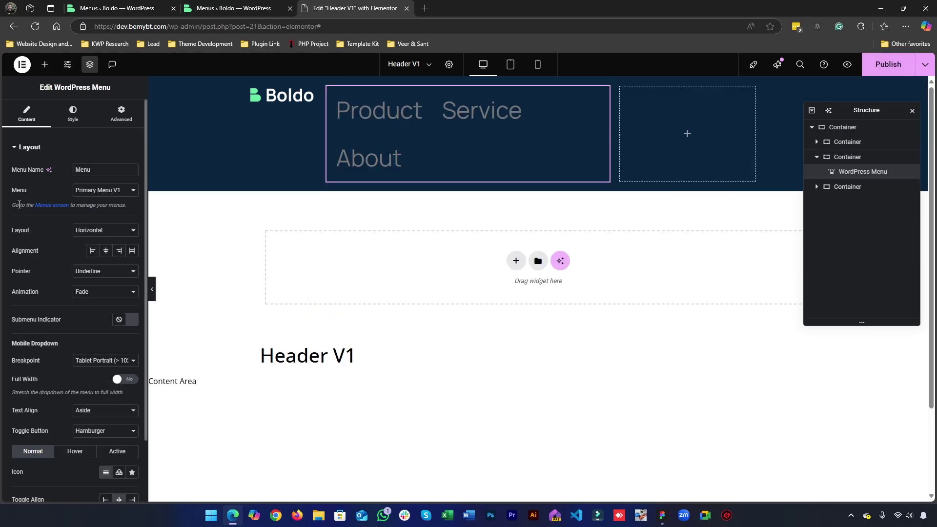
Choose Primary Menu V1 as the widget's menu and review its layout and mobile dropdown settings.
left_click(127, 198)
left_click(127, 204)
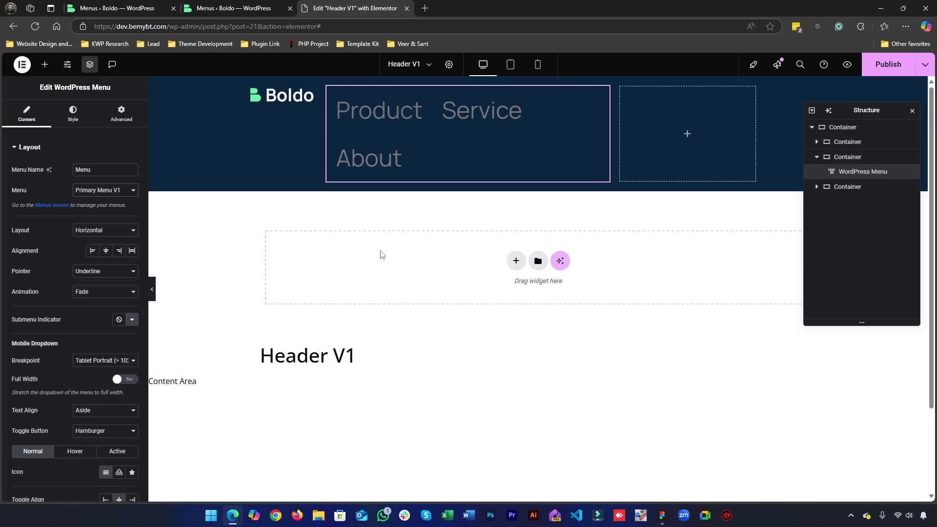
scroll(88, 324, "down", 2)
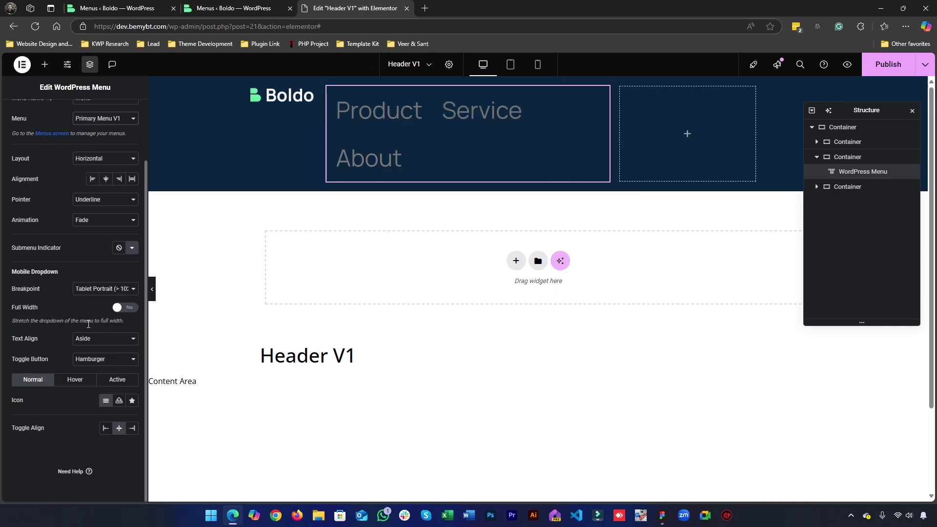
scroll(55, 348, "up", 3)
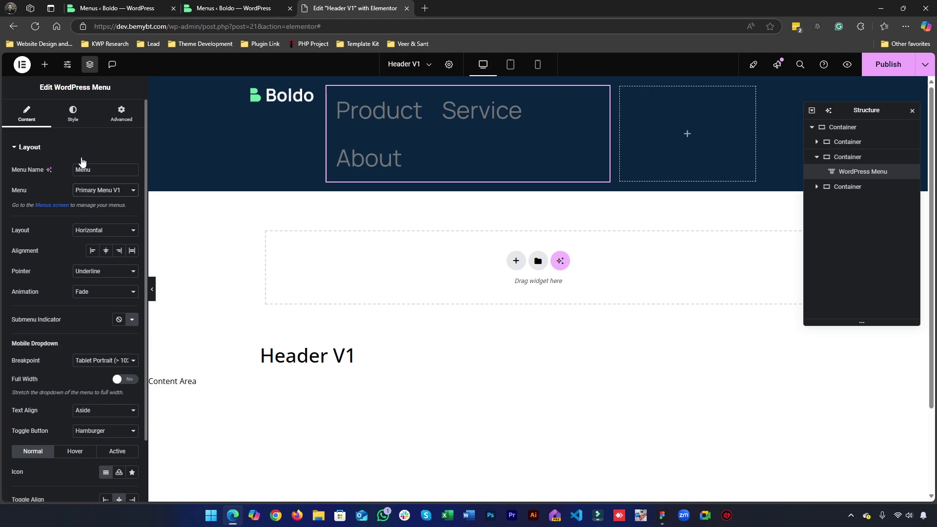
Set the main menu's normal text color to the global White color.
left_click(76, 115)
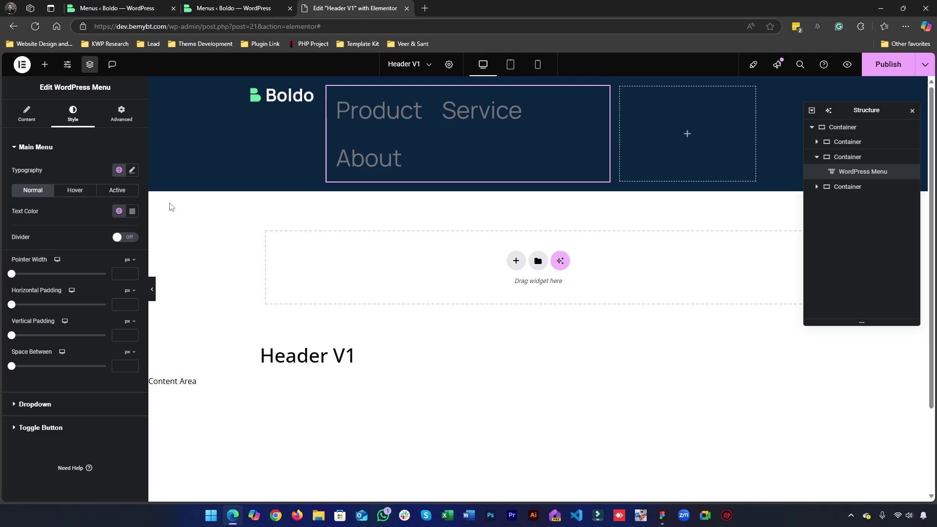
left_click(119, 211)
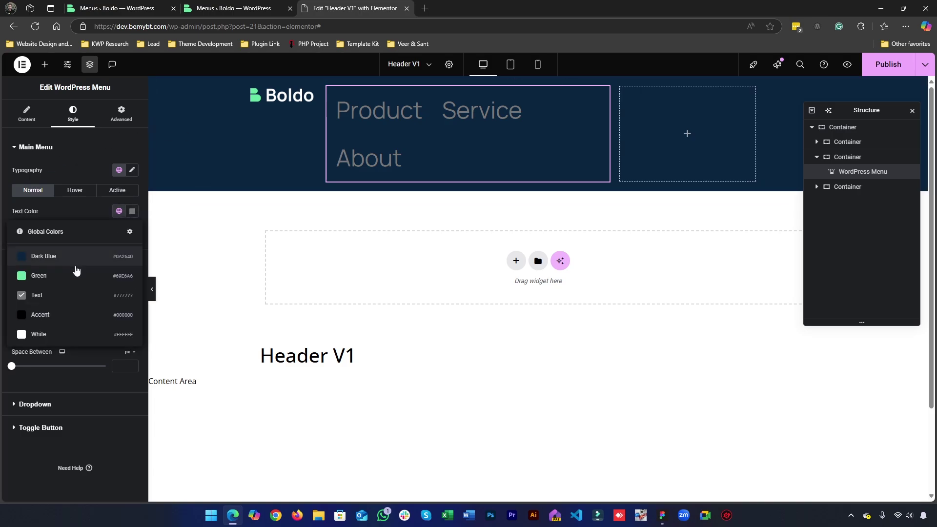
left_click(43, 334)
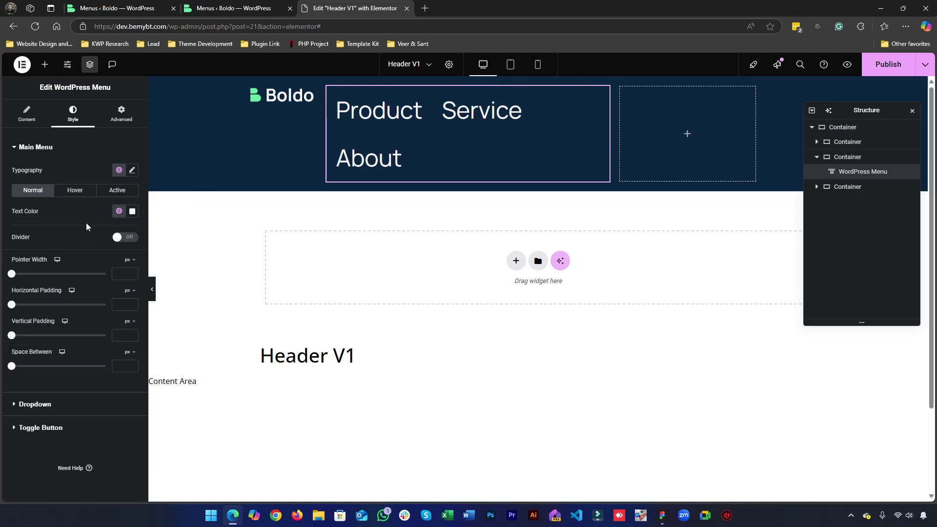
Set the main menu's typography to the global Text font.
left_click(118, 172)
left_click(73, 278)
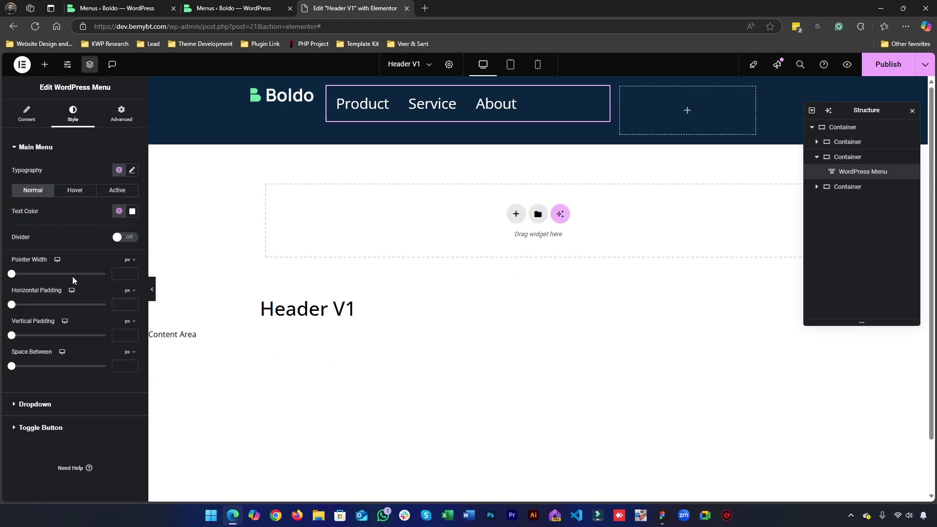
left_click(120, 173)
left_click(120, 172)
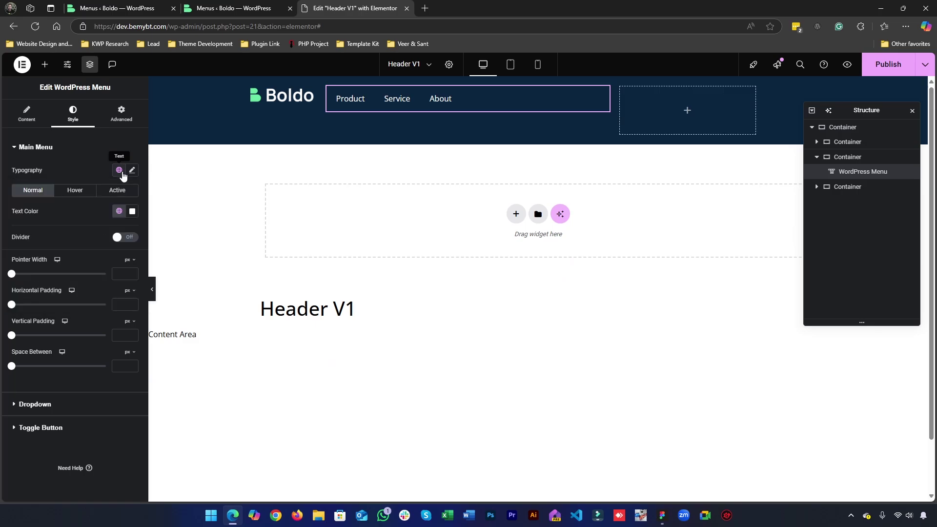
Examine the main menu's custom typography settings, including family, size, weight and line height.
left_click(132, 171)
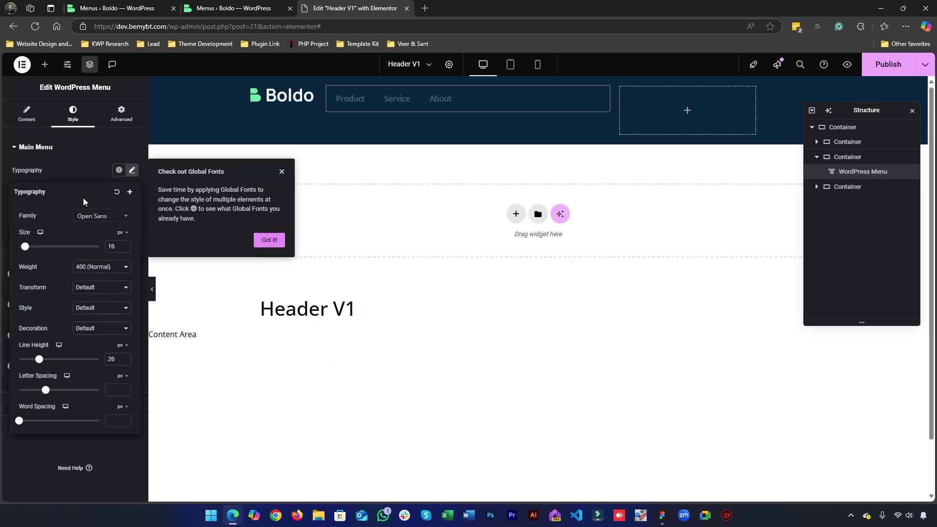
left_click(77, 159)
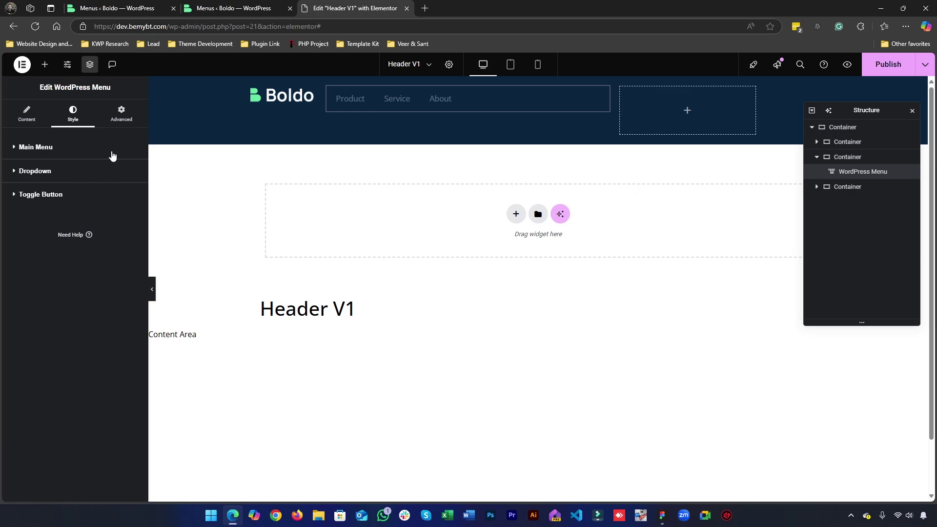
left_click(84, 163)
left_click(82, 157)
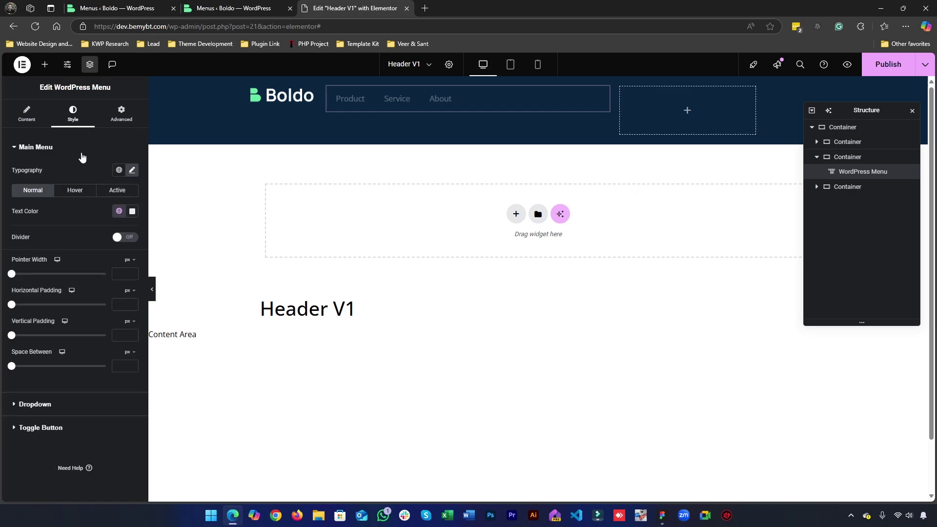
left_click(132, 170)
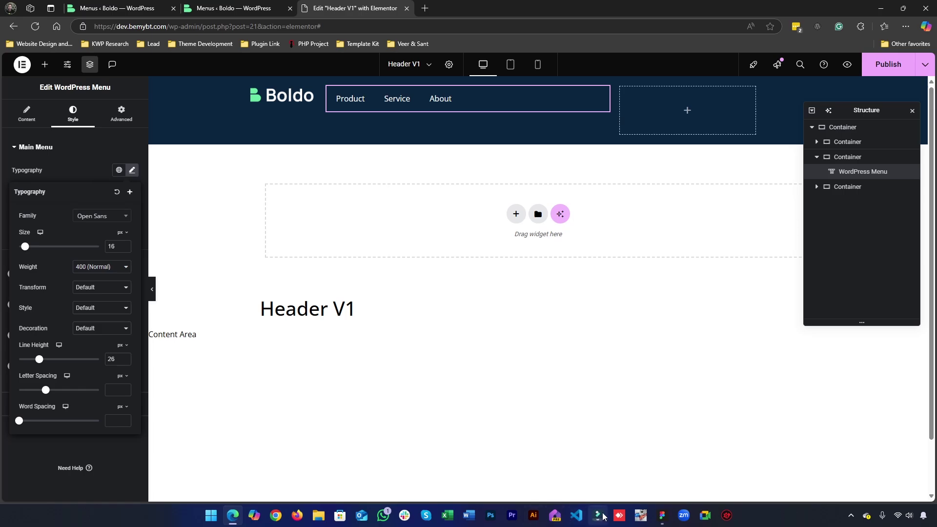
Switch to Figma and inspect the typography of the Product link in the About page's header.
left_click(662, 515)
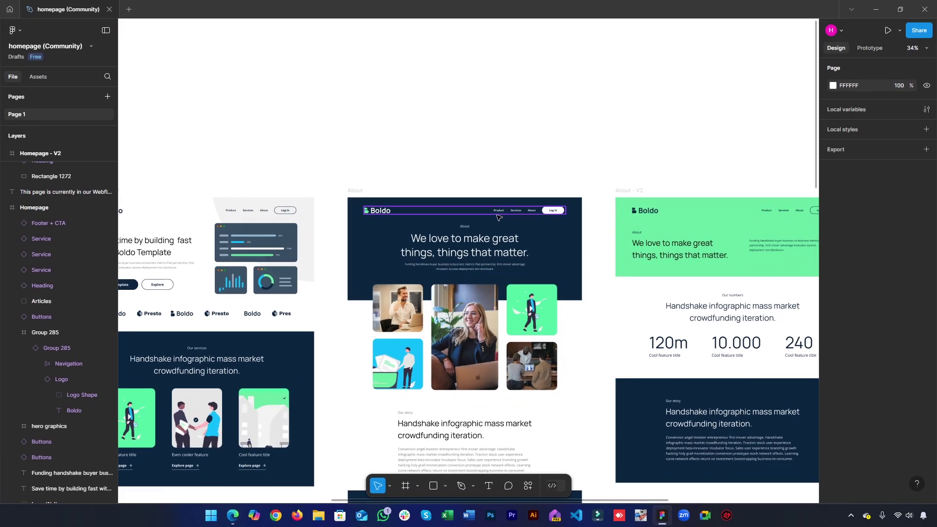
left_click(497, 213)
double_click(497, 212)
double_click(498, 211)
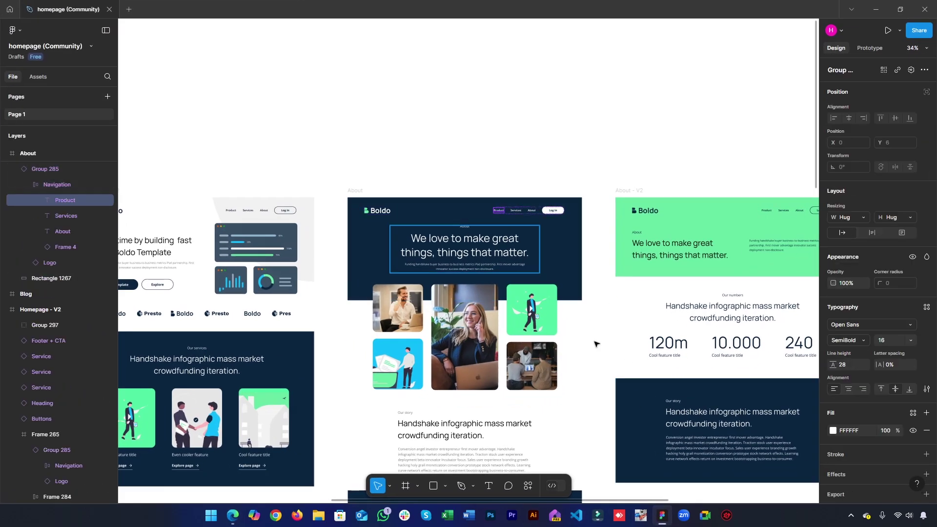
left_click(849, 325)
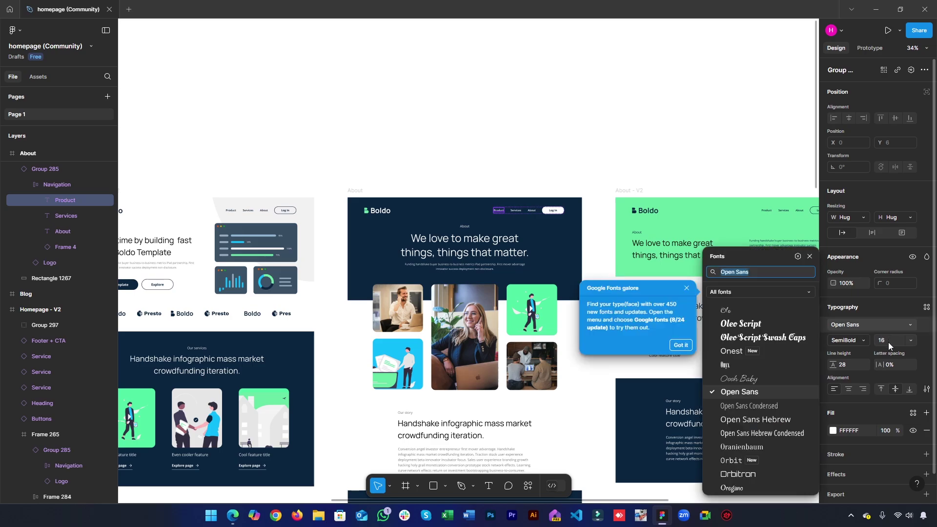
left_click(876, 8)
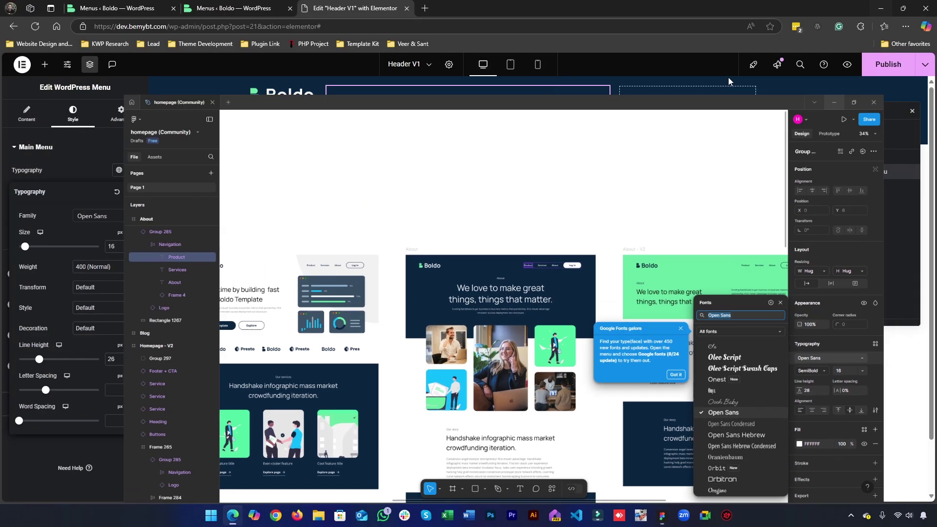
Reapply the global Text font to the main menu in Elementor and align the menu items to the right.
left_click(92, 177)
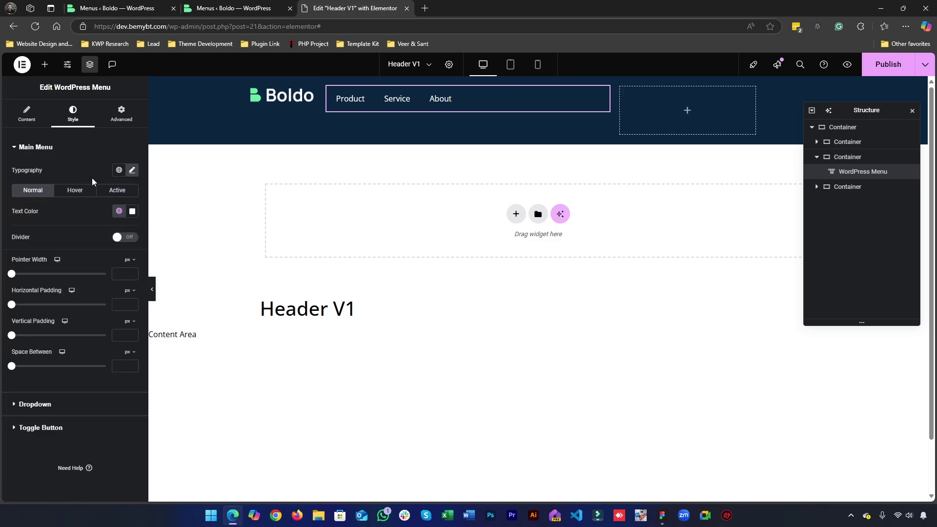
left_click(118, 169)
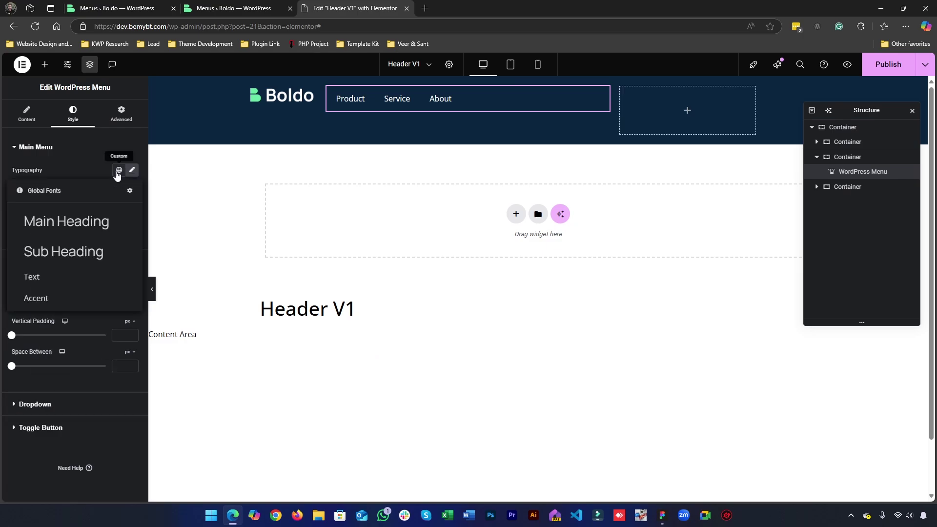
left_click(53, 278)
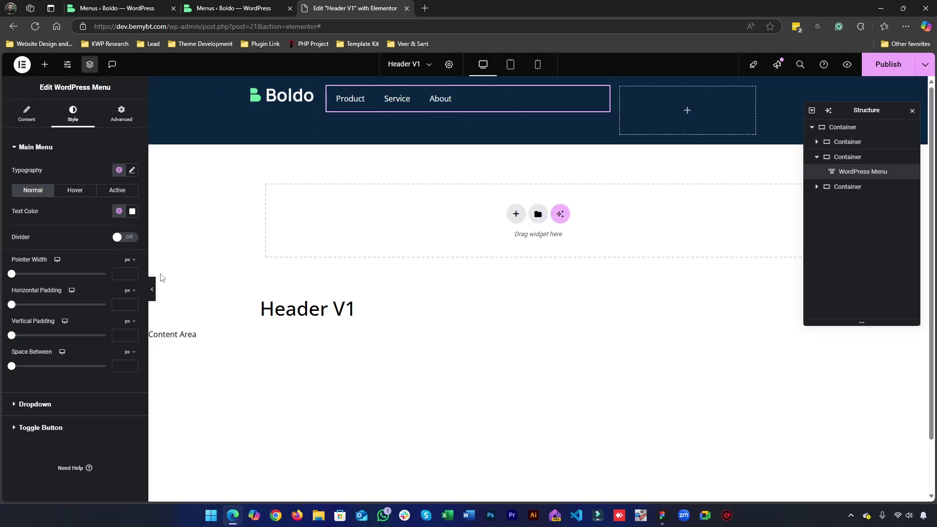
left_click(27, 116)
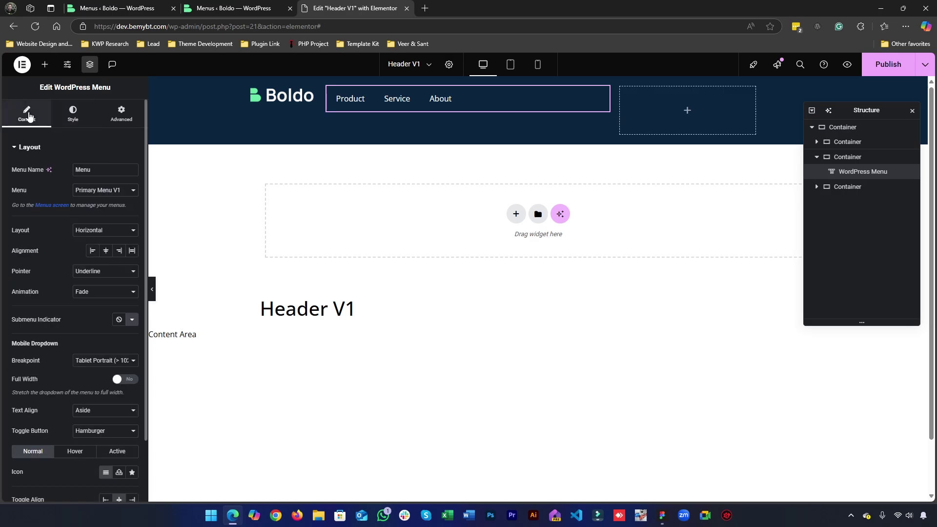
left_click(118, 253)
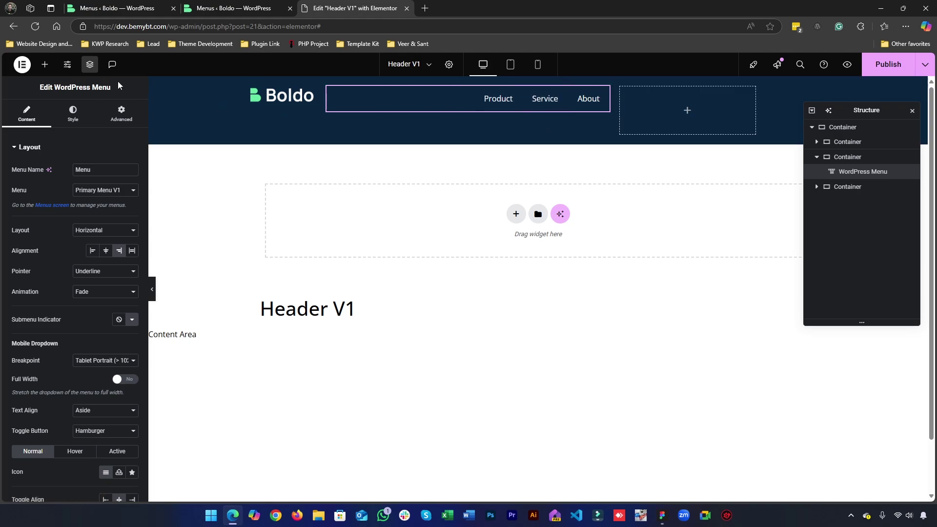
Set the main menu's hover text color to the global Text color and preview the header.
left_click(83, 114)
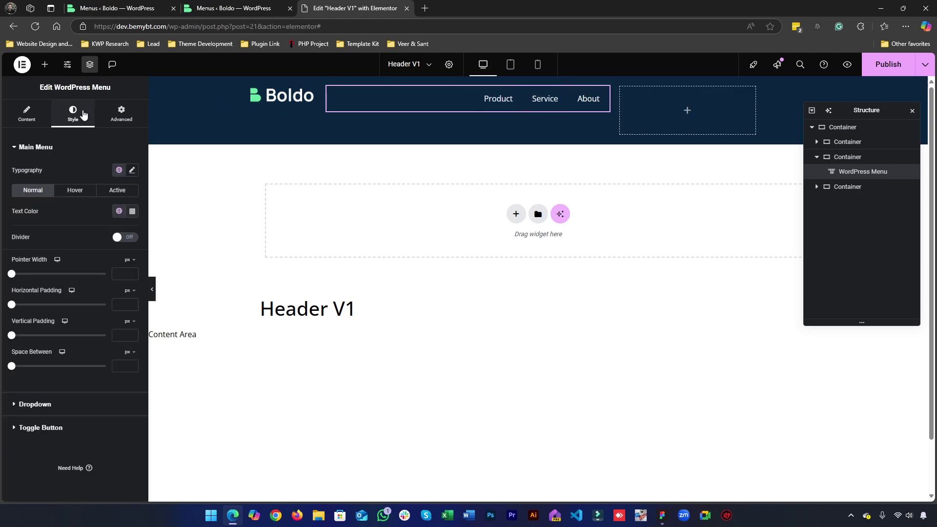
left_click(83, 193)
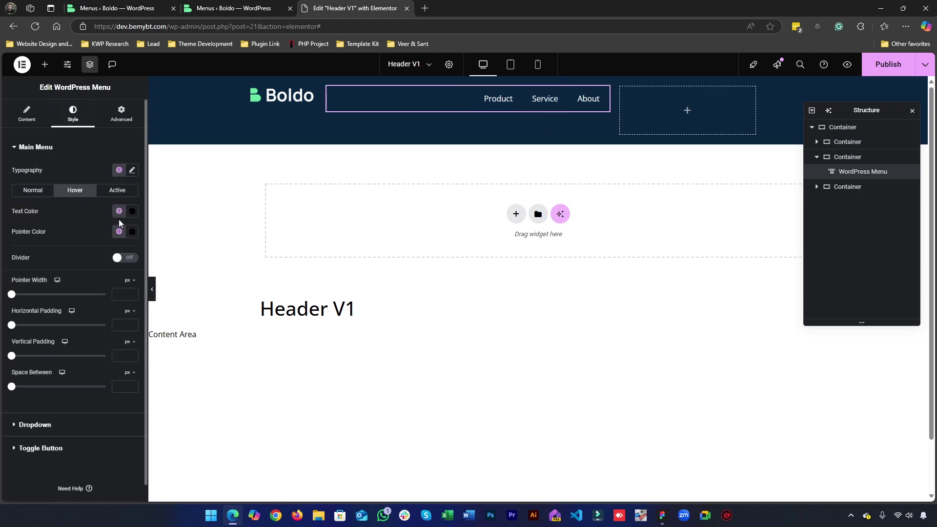
left_click(119, 213)
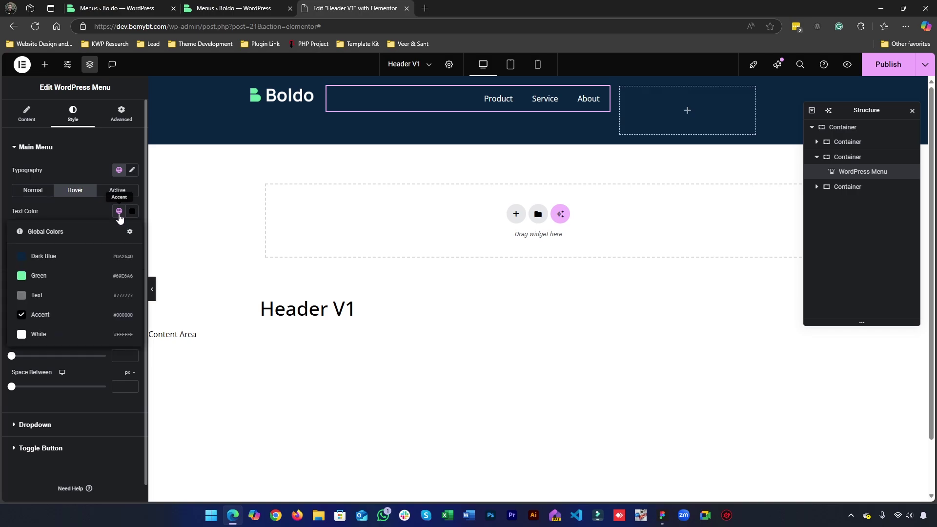
left_click(65, 293)
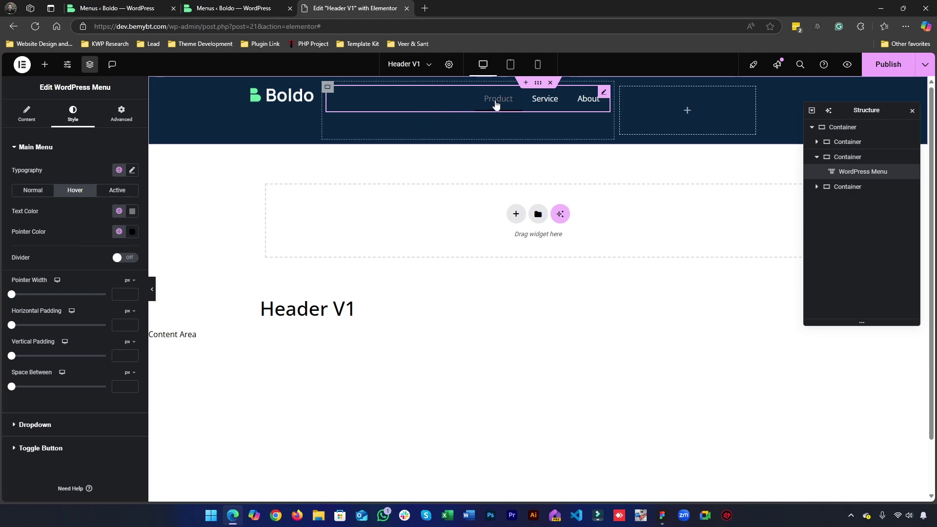
left_click(153, 291)
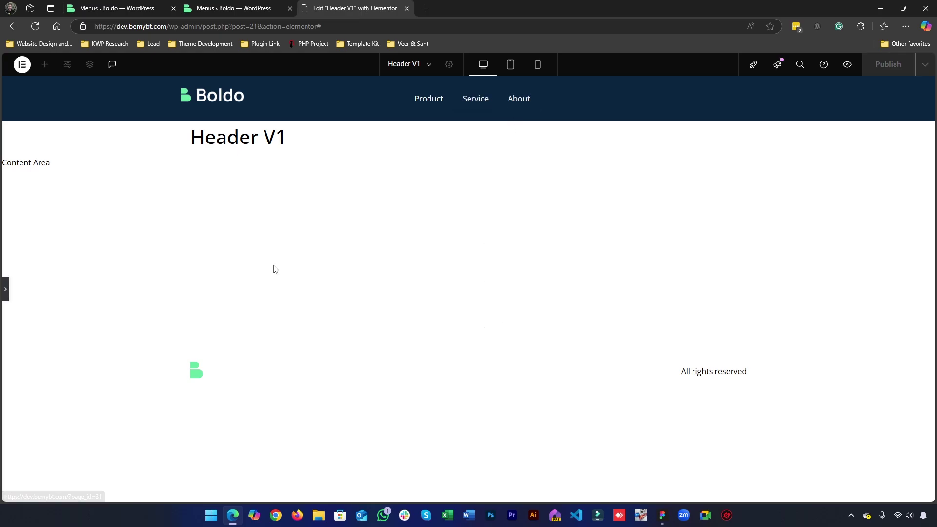
Switch to Figma and examine the About page's header navigation links up close.
left_click(663, 517)
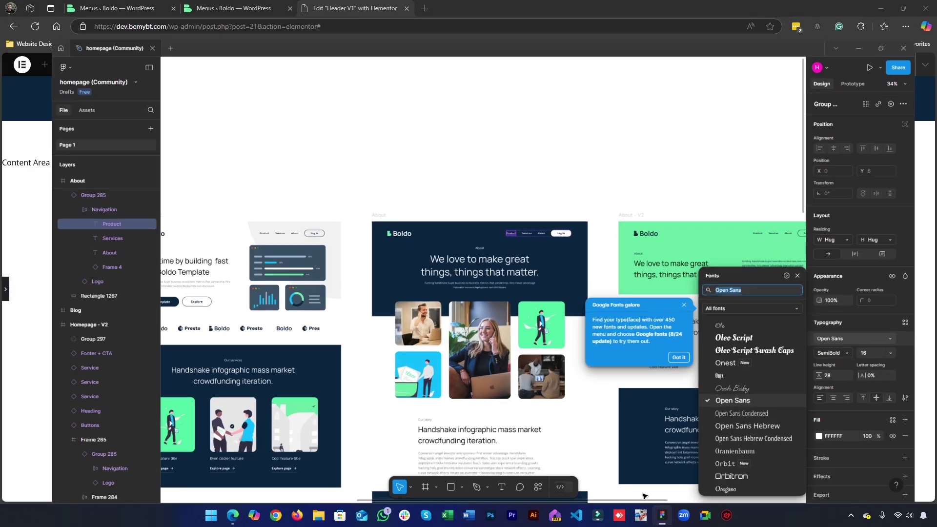
left_click(472, 179)
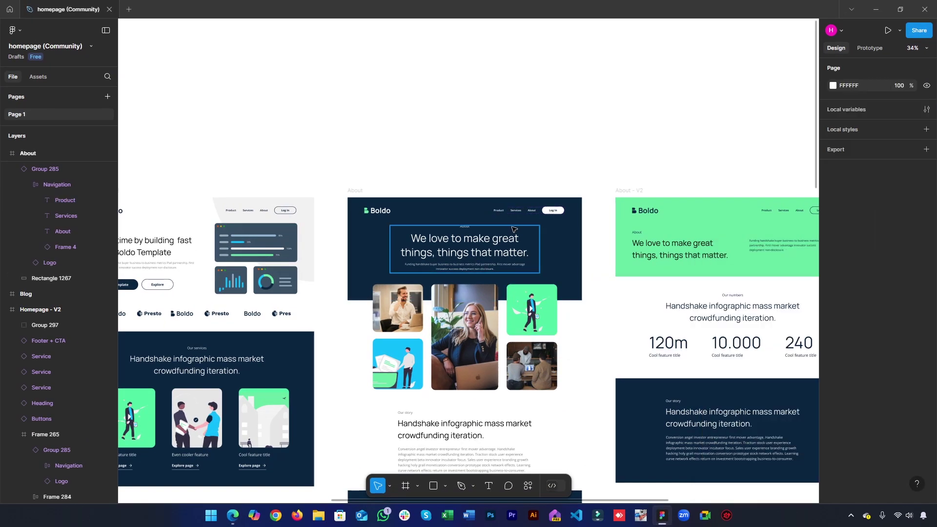
scroll(504, 248, "up", 10)
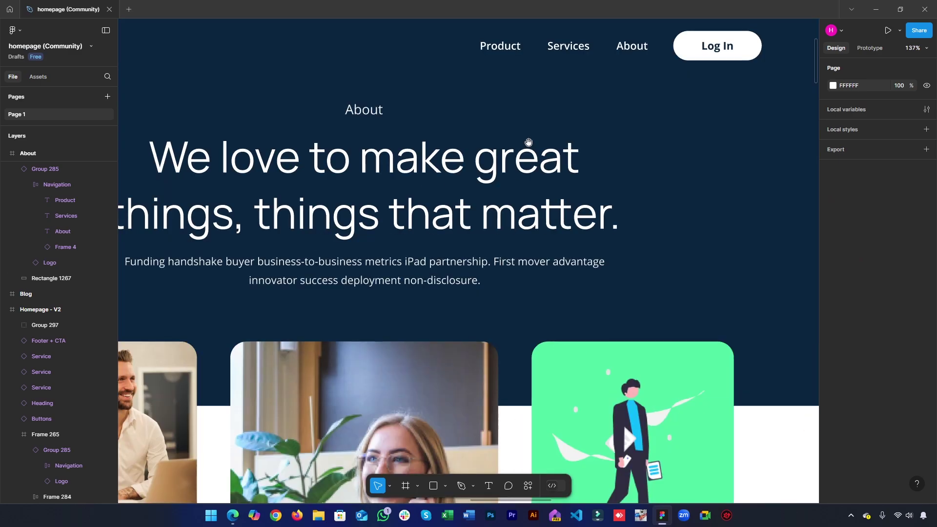
scroll(473, 191, "up", 3)
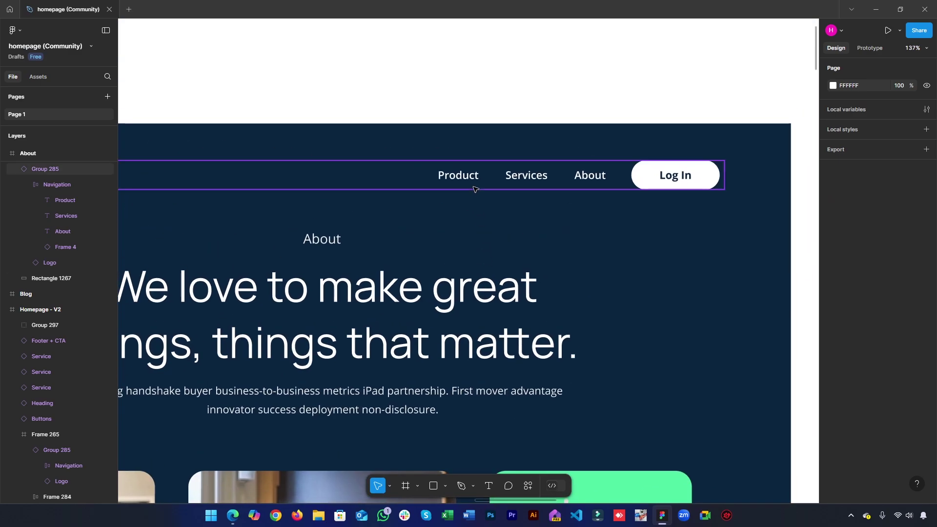
double_click(477, 184)
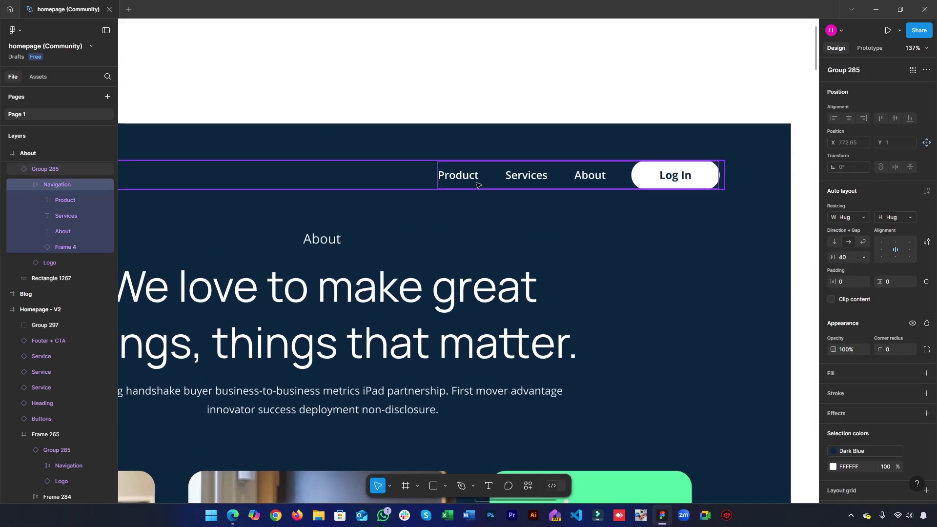
left_click(581, 118)
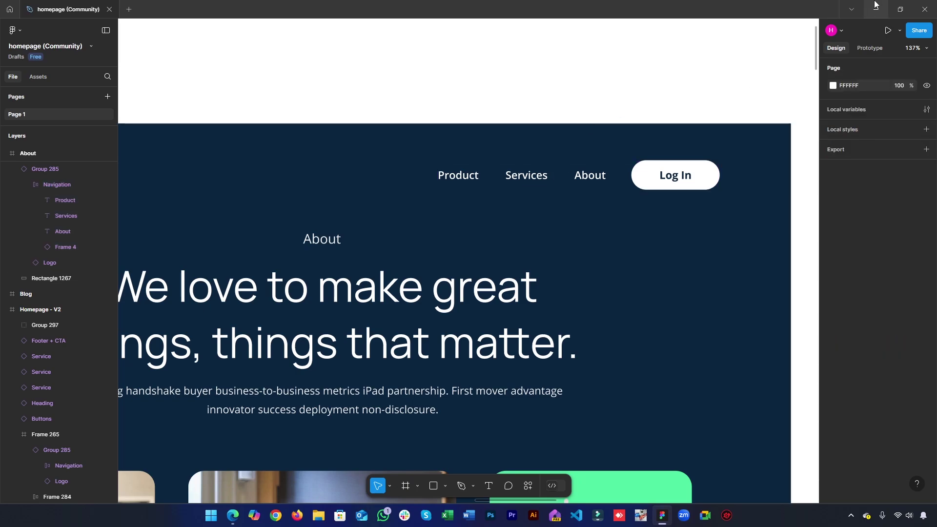
left_click(876, 10)
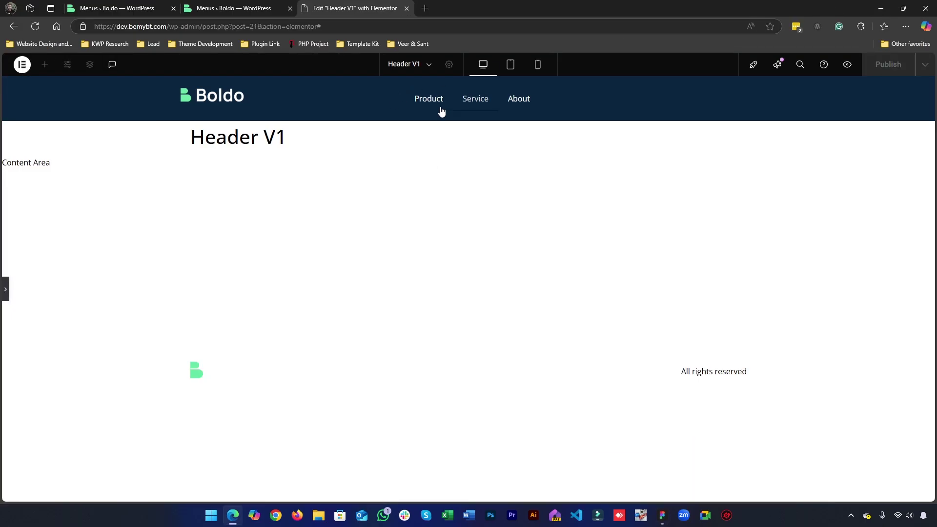
Set the WordPress Menu widget's pointer to None in Elementor and preview the header.
left_click(5, 289)
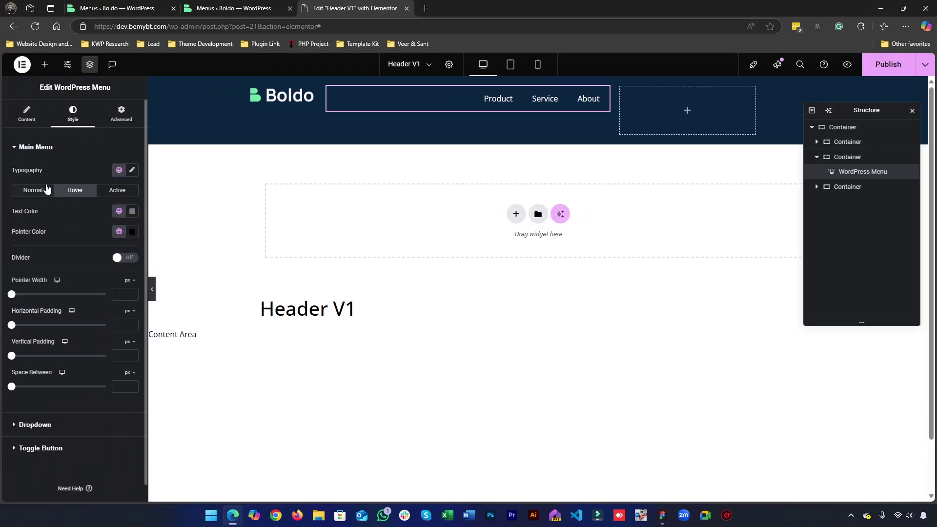
left_click(45, 124)
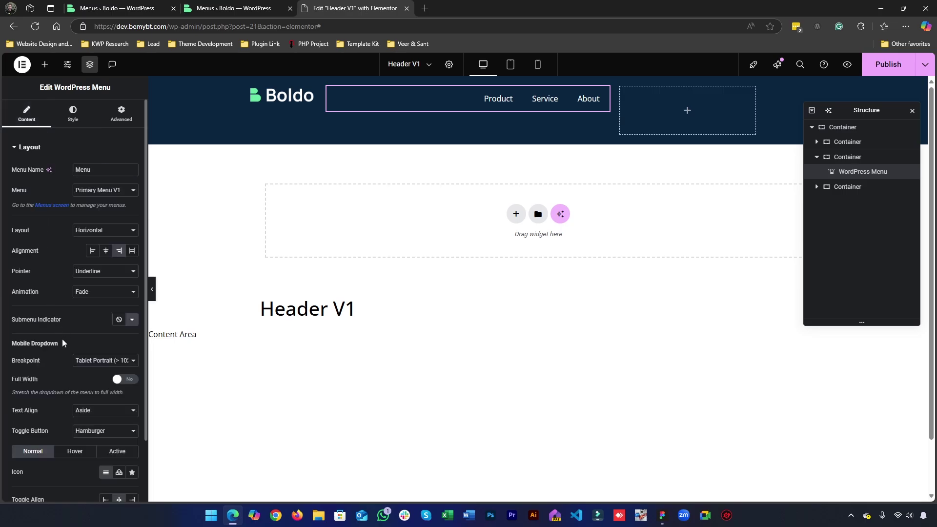
scroll(63, 343, "down", 1)
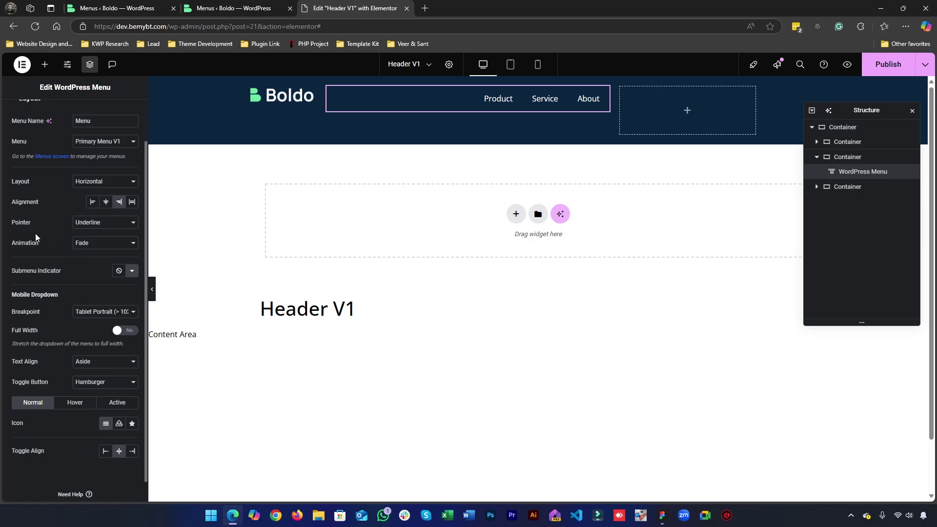
double_click(11, 224)
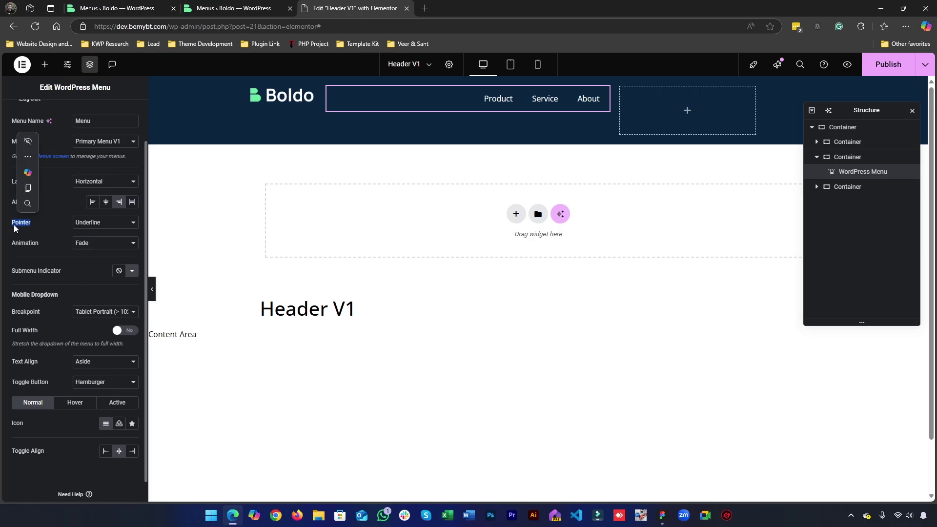
scroll(102, 223, "up", 1)
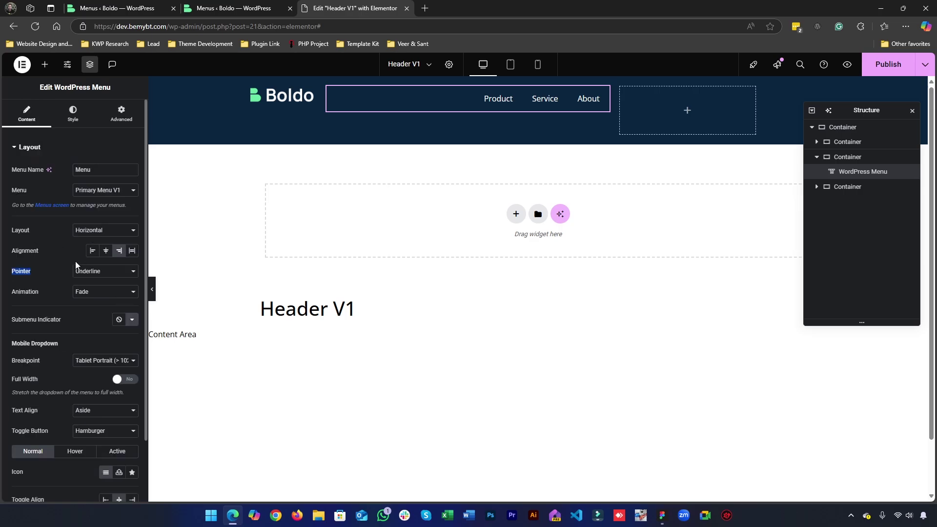
left_click(100, 273)
left_click(93, 285)
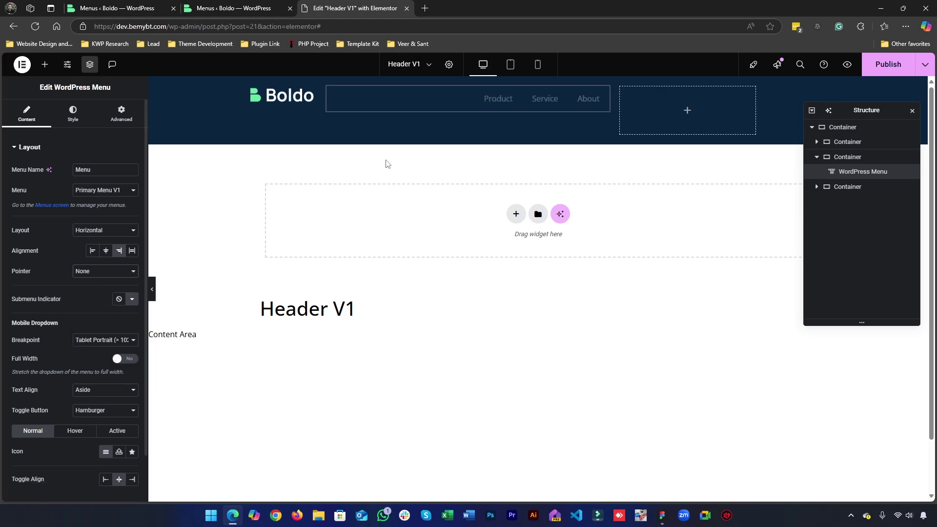
left_click(152, 290)
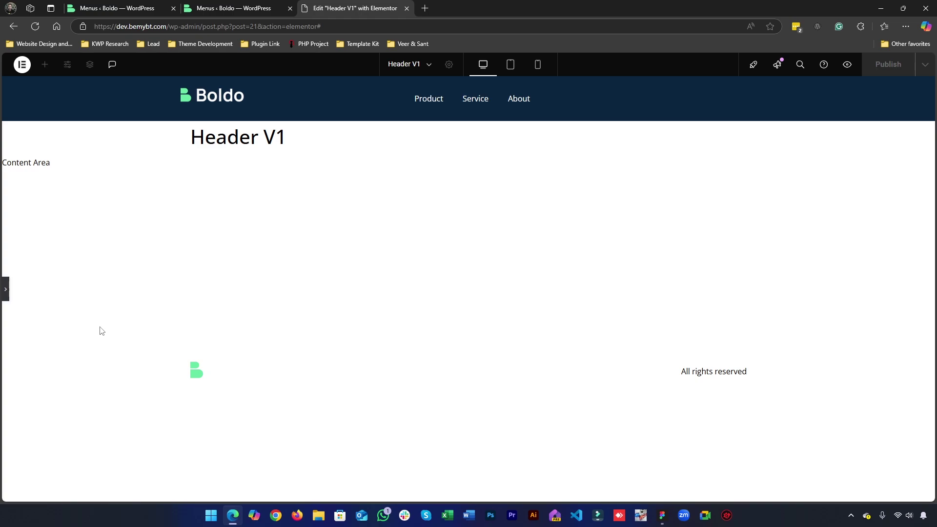
left_click(5, 301)
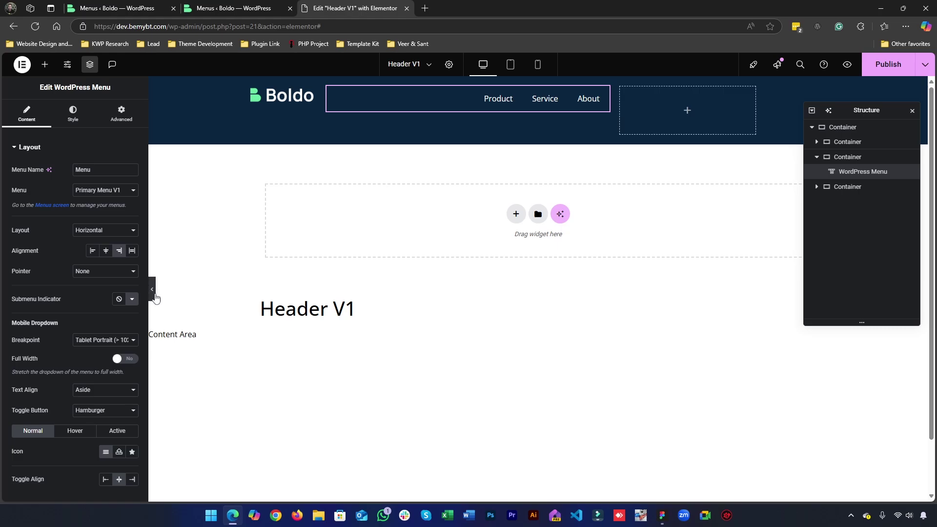
Preview the header without the editing panel and add a Button widget to the empty container beside the menu.
left_click(152, 290)
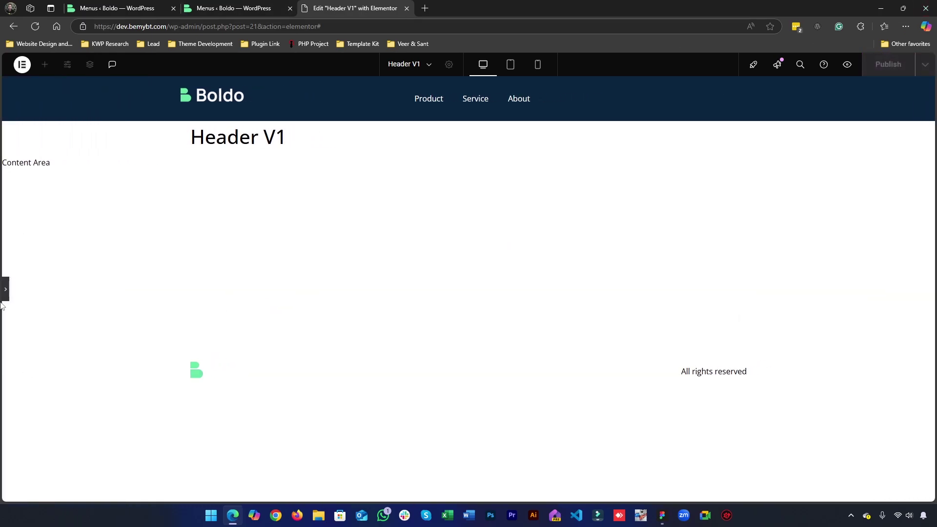
left_click(7, 290)
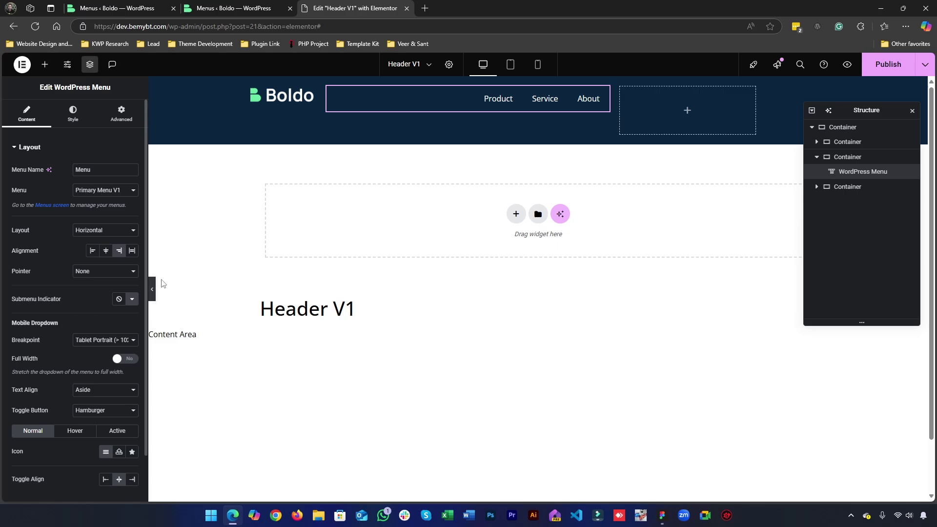
left_click(51, 69)
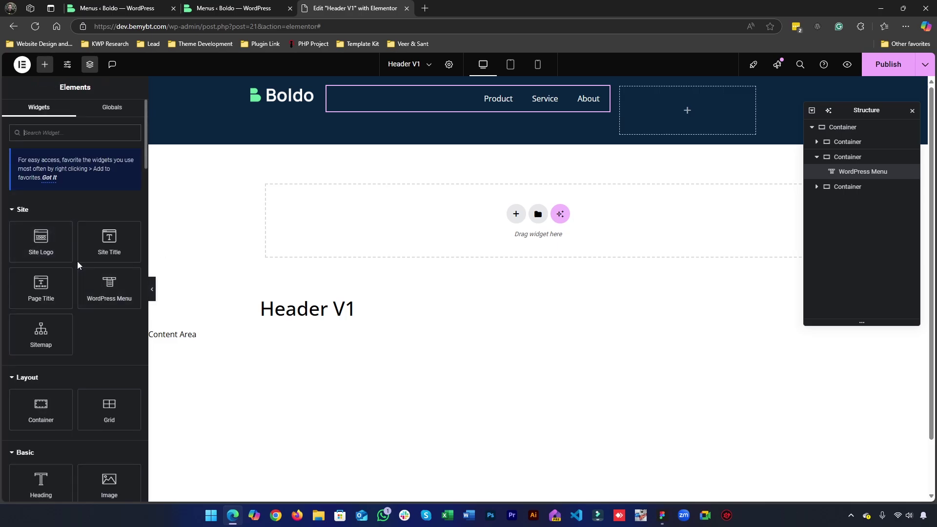
scroll(78, 265, "down", 4)
scroll(44, 332, "up", 4)
type("button")
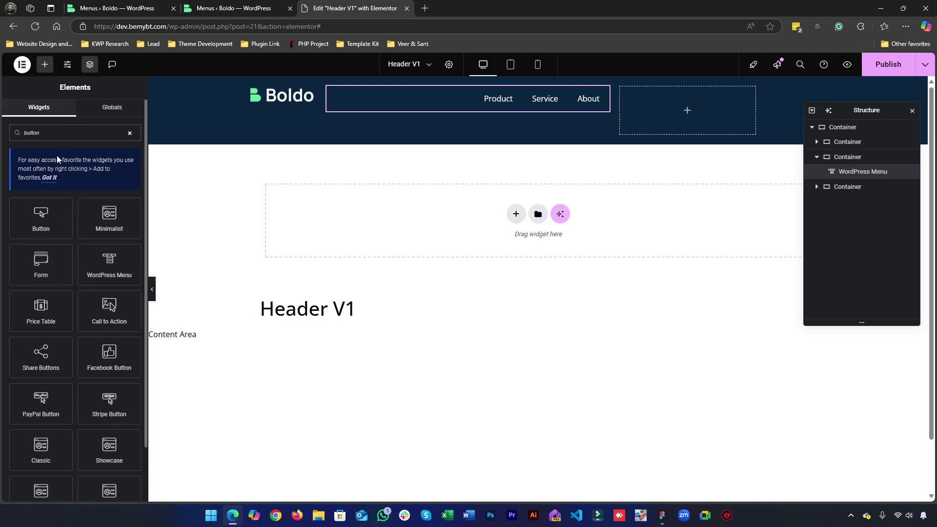
left_click_drag(49, 219, 754, 107)
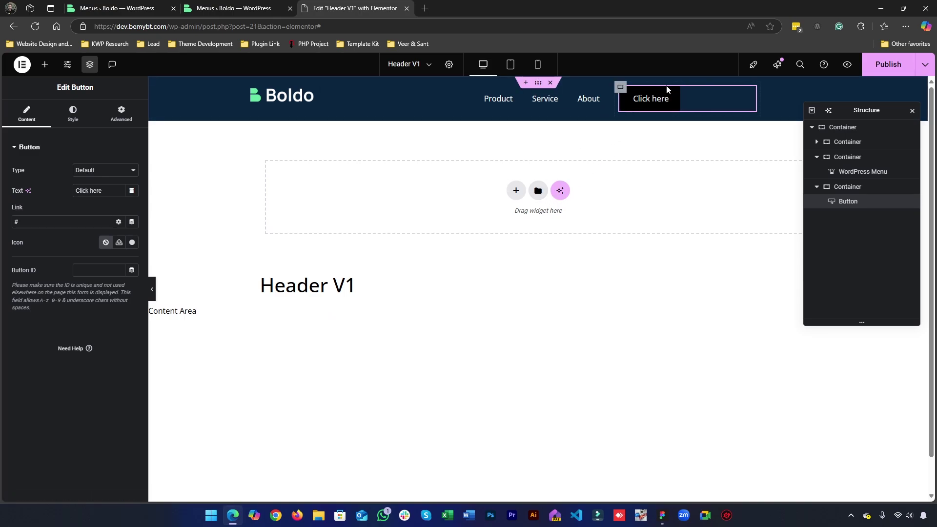
Open the theme style settings for Buttons in Elementor's Site Settings.
left_click(73, 112)
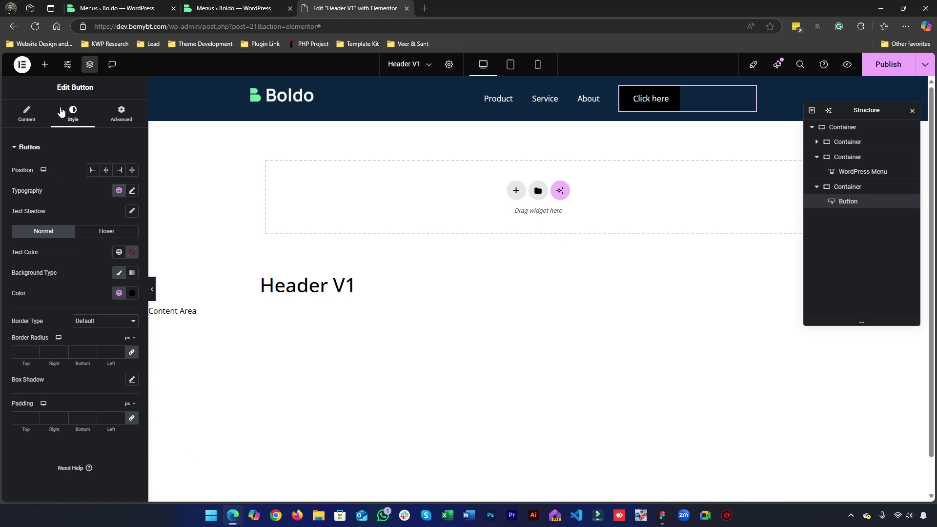
left_click(75, 71)
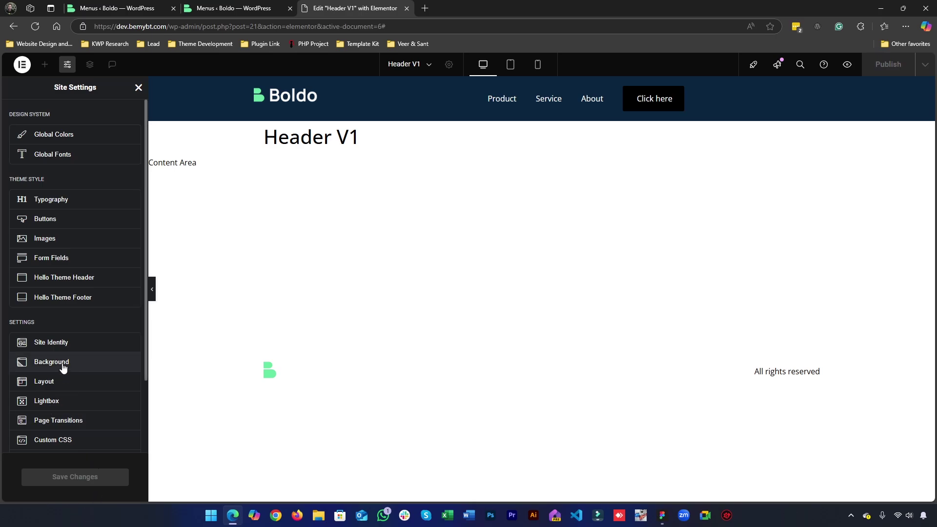
scroll(63, 366, "down", 1)
scroll(63, 366, "down", 1)
scroll(63, 375, "up", 2)
left_click(65, 218)
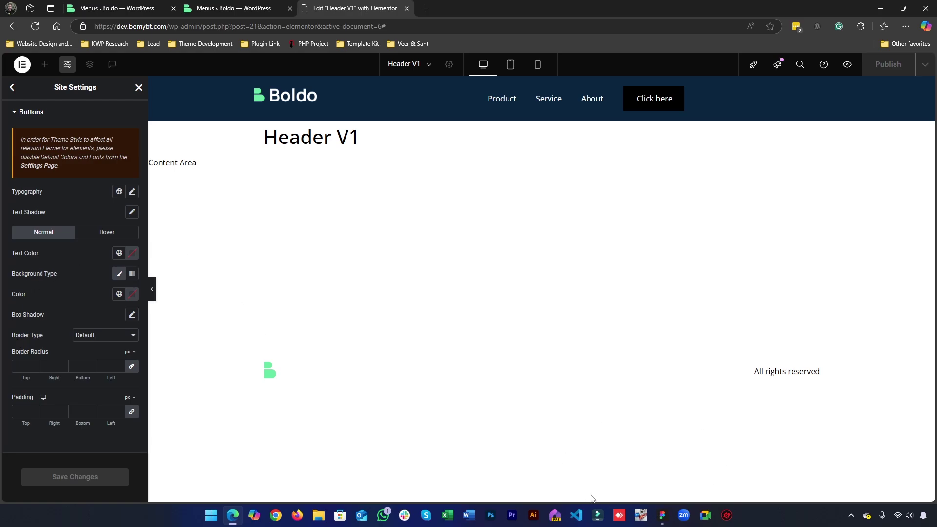
Switch to Figma and inspect the Start now button in the About page's call-to-action banner.
left_click(662, 515)
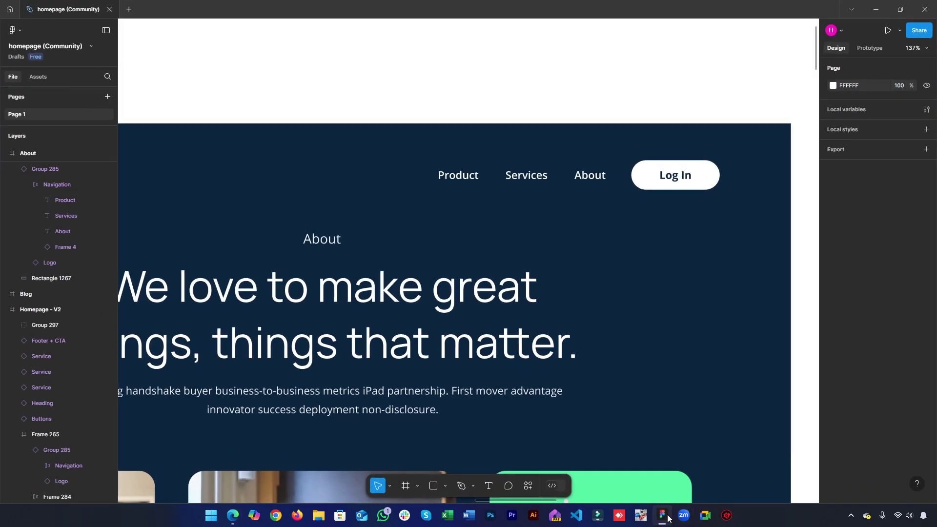
left_click(628, 366)
scroll(626, 364, "down", 5)
scroll(579, 376, "down", 10)
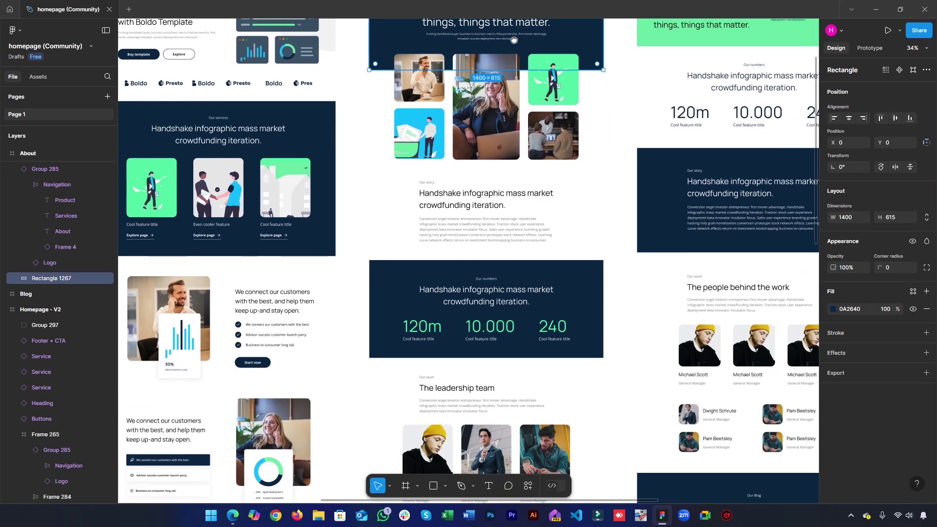
scroll(565, 170, "down", 10)
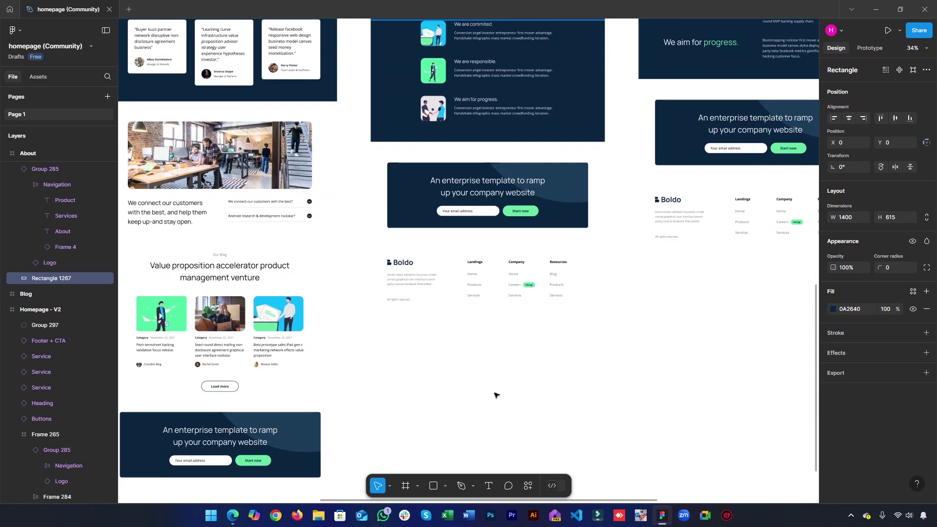
double_click(540, 215)
double_click(540, 215)
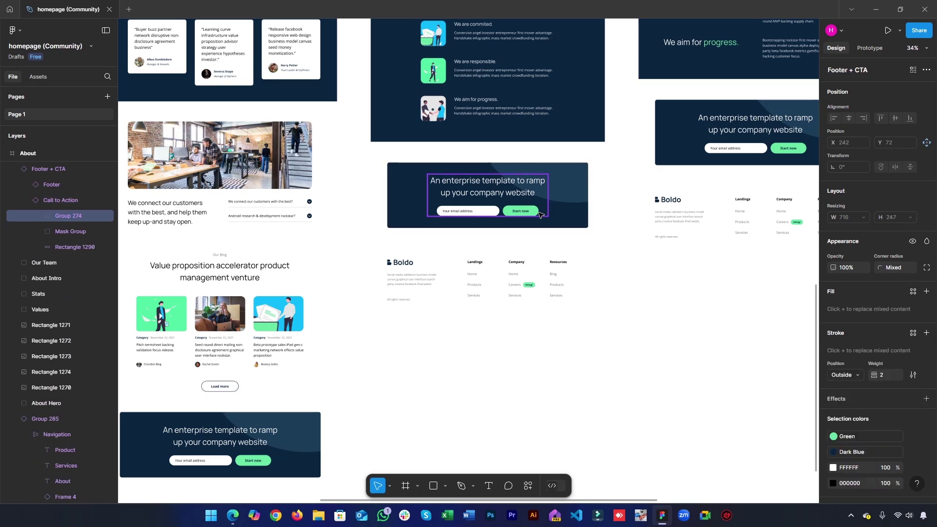
double_click(535, 215)
double_click(535, 215)
double_click(534, 215)
double_click(534, 215)
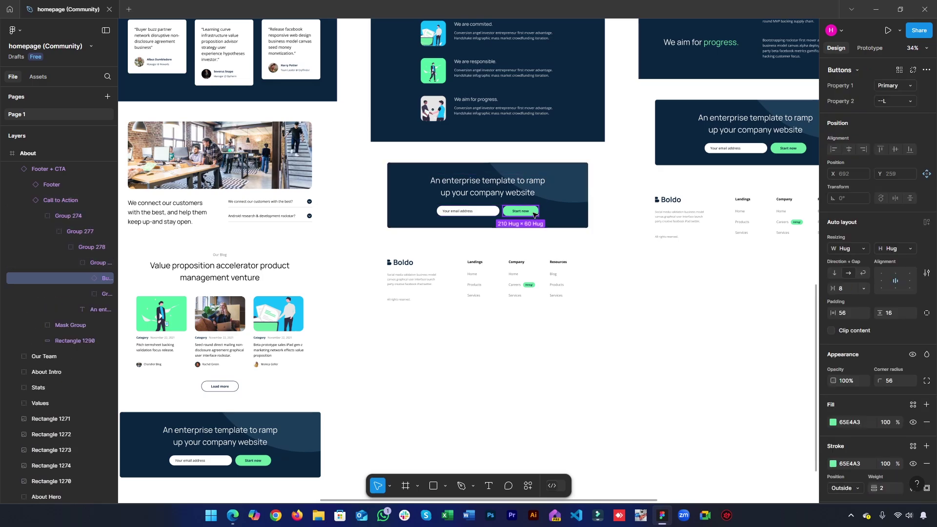
Compare the button styles used across the About, About - V2 and Homepage designs in Figma.
scroll(487, 244, "down", 5)
left_click(662, 515)
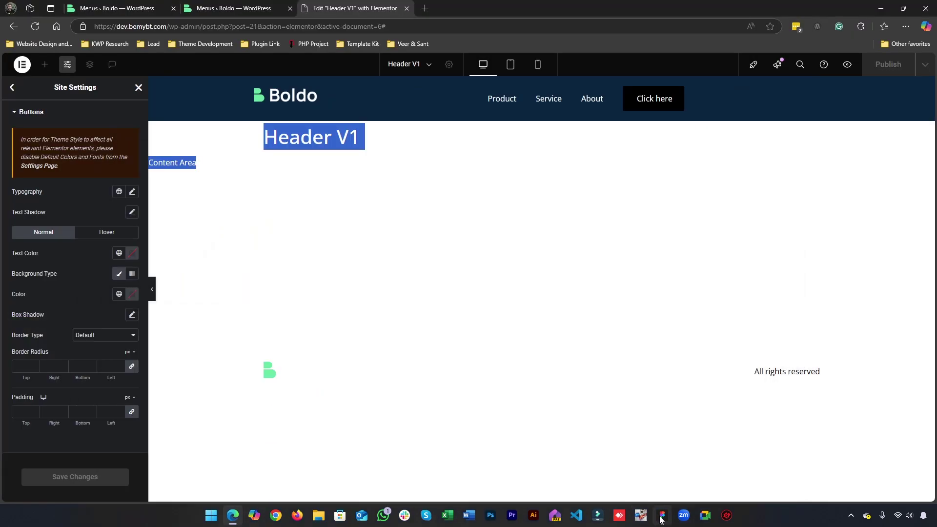
left_click(662, 515)
double_click(616, 326)
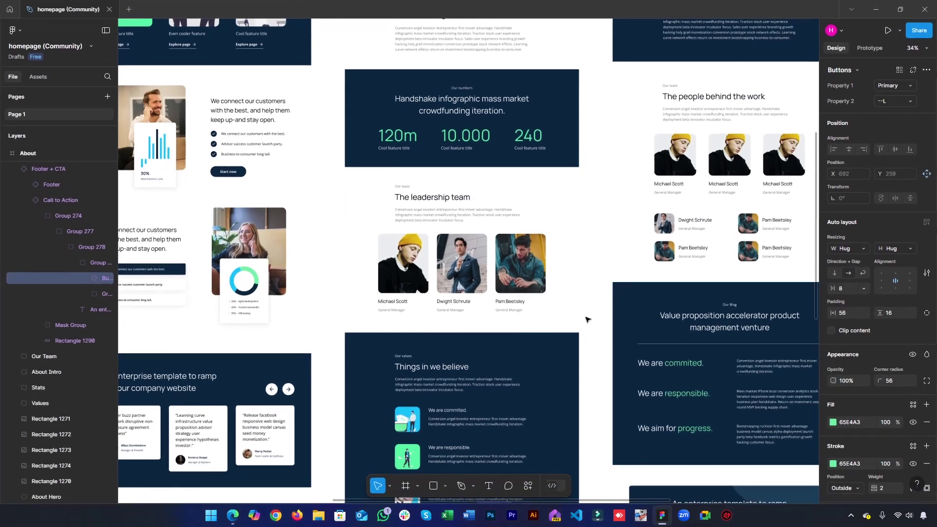
scroll(542, 176, "up", 10)
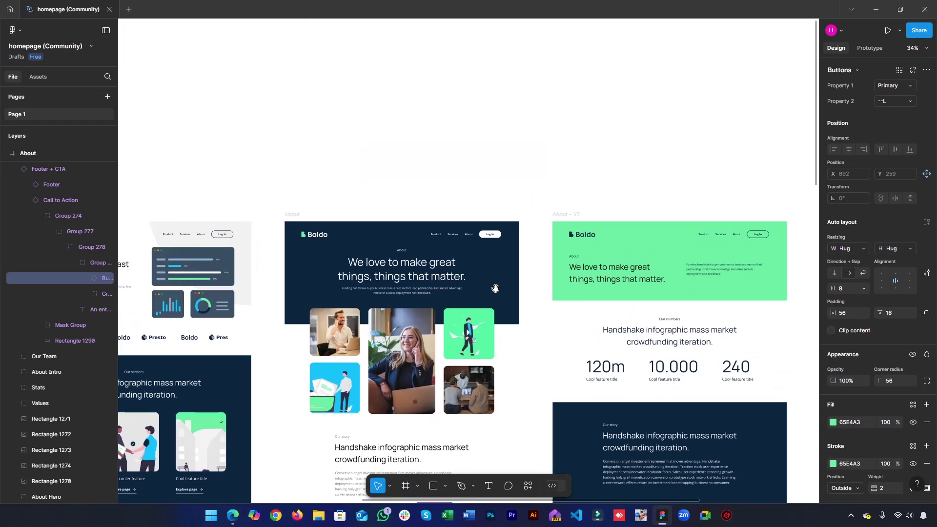
scroll(469, 249, "down", 15)
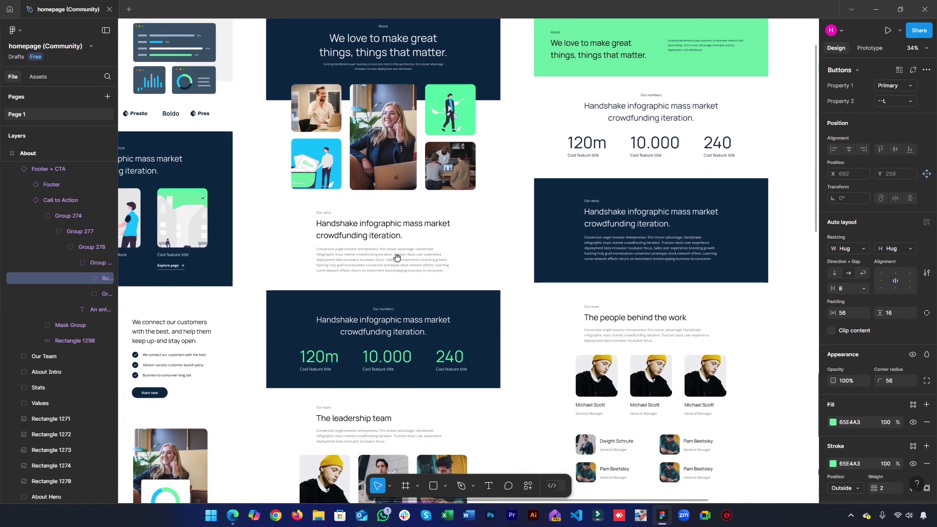
scroll(406, 154, "down", 5)
scroll(416, 296, "up", 10)
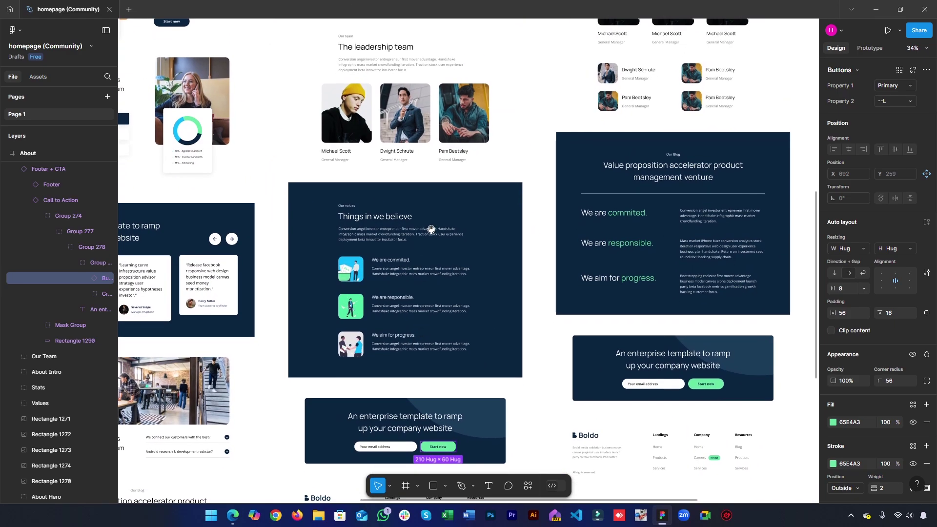
scroll(404, 330, "up", 7)
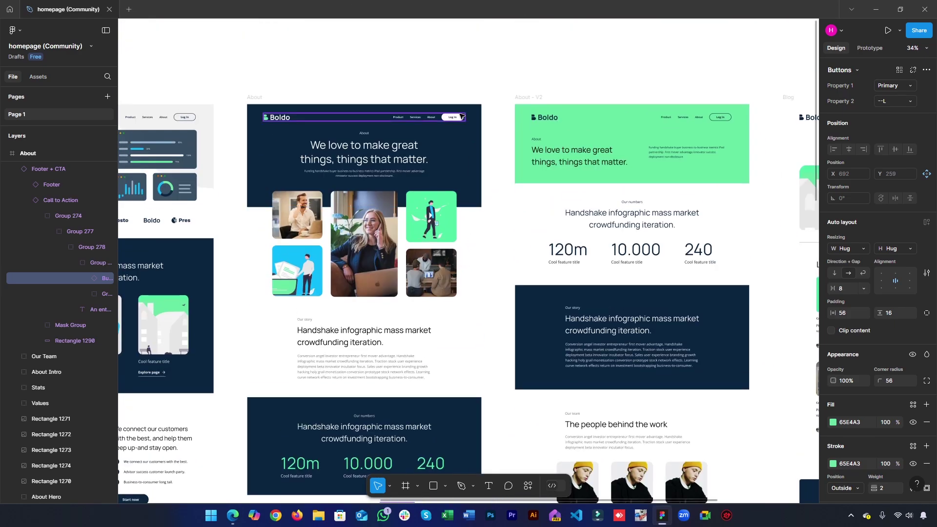
scroll(455, 179, "right", 3)
scroll(488, 156, "down", 10)
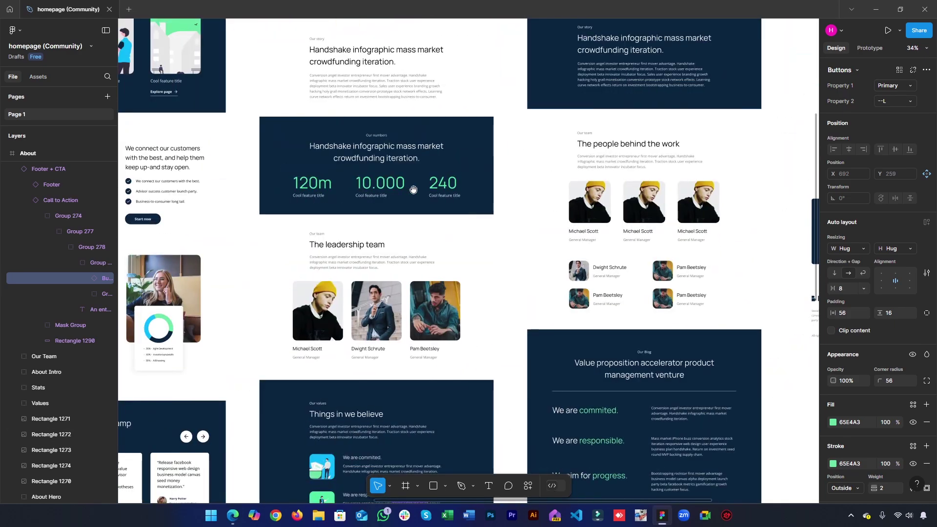
scroll(518, 126, "left", 9)
scroll(569, 184, "up", 7)
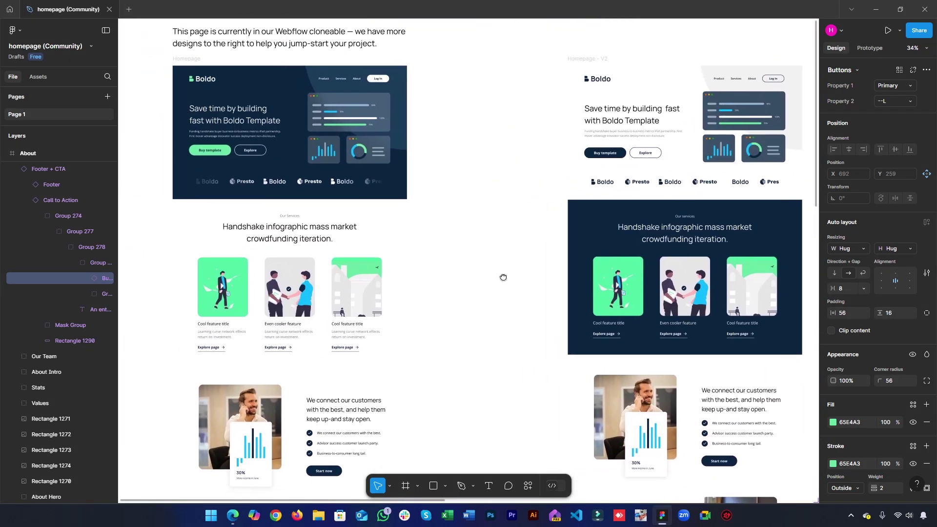
Examine the Homepage design up close, checking its hero buttons, Log In button and the sections below.
left_click_drag(503, 277, 139, 312)
left_click_drag(301, 289, 426, 310)
left_click_drag(154, 323, 520, 278)
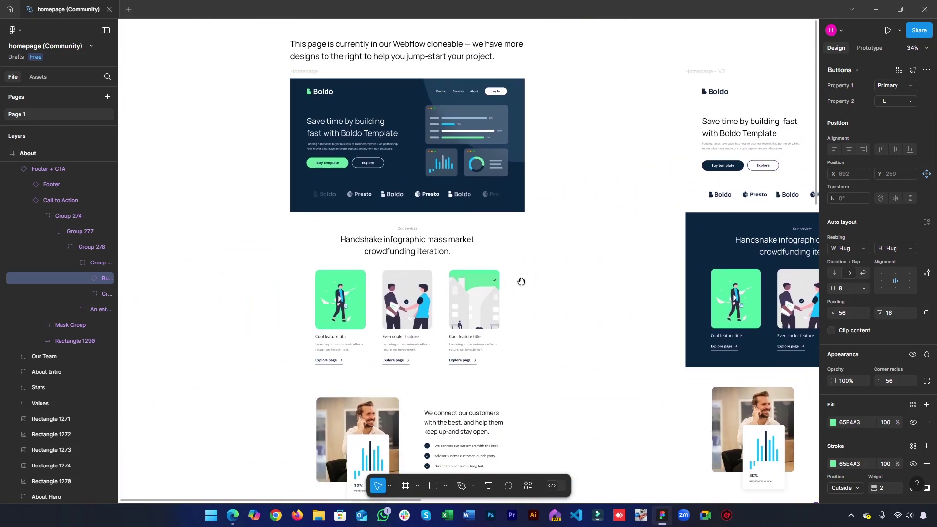
scroll(368, 339, "down", 4)
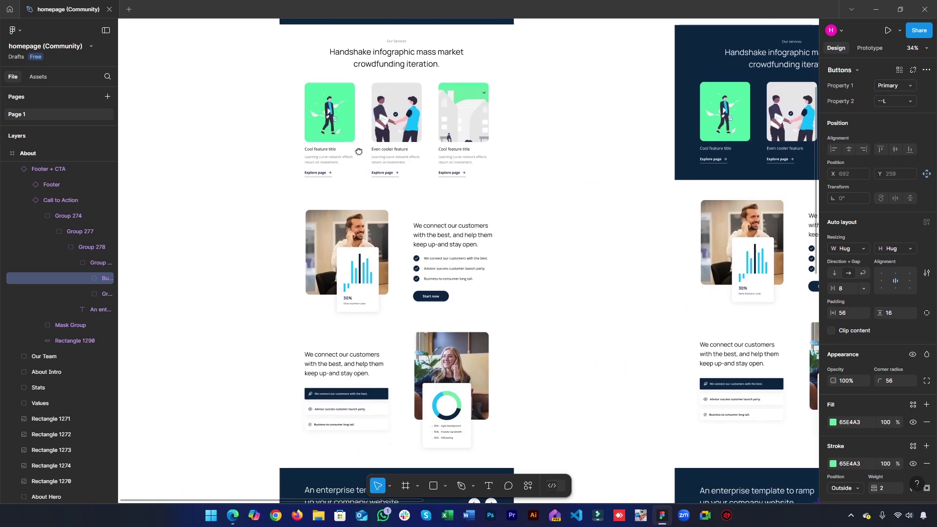
scroll(367, 308, "up", 4)
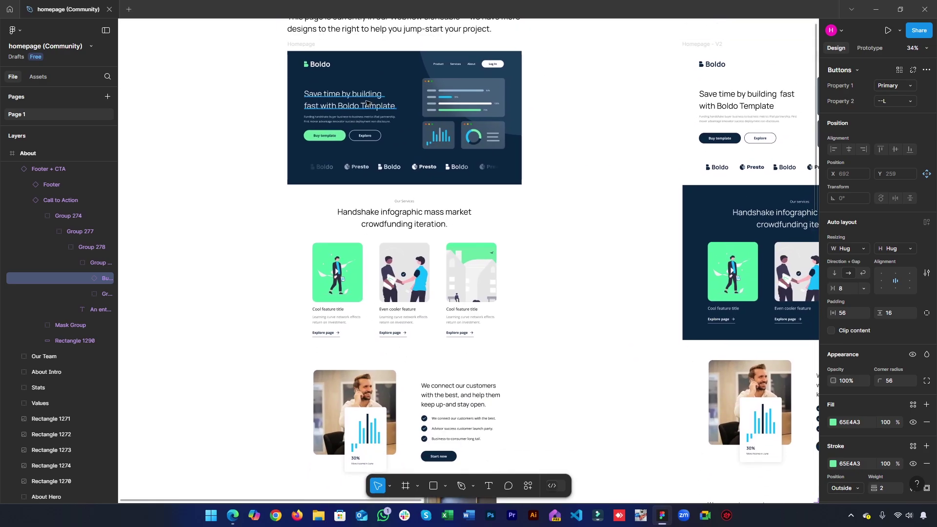
left_click(324, 144)
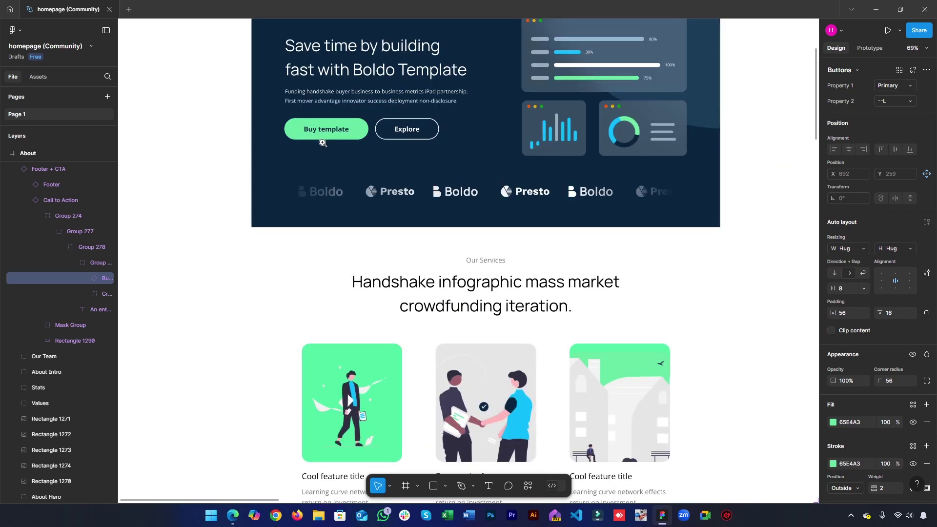
left_click_drag(323, 142, 281, 241)
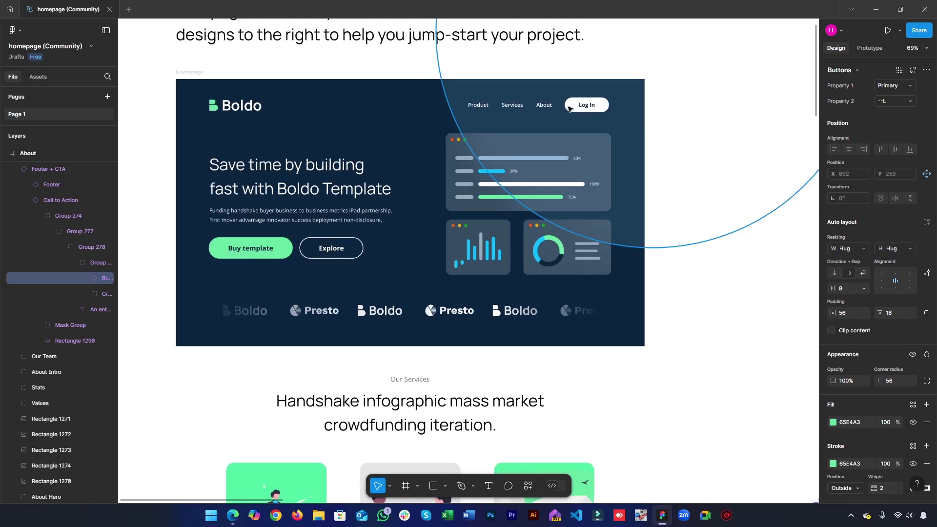
scroll(331, 270, "down", 6)
scroll(331, 104, "up", 3)
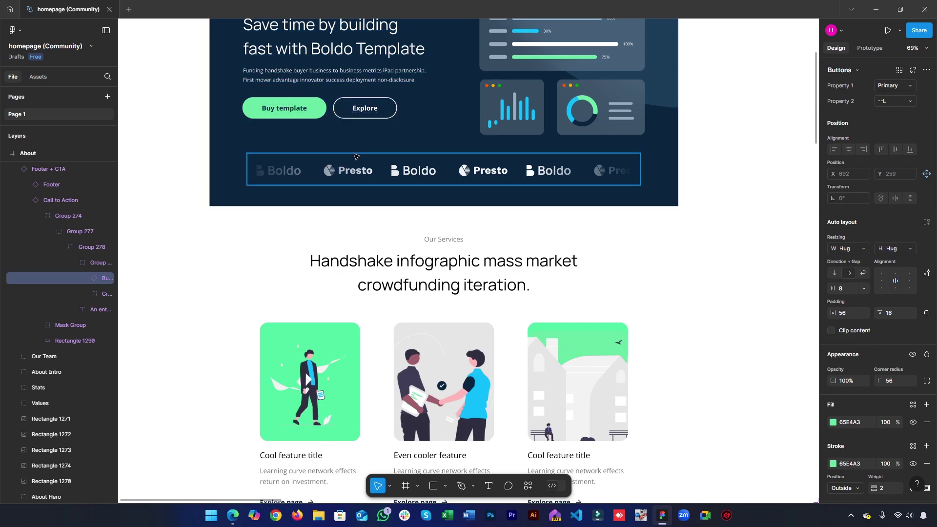
scroll(354, 156, "down", 7)
scroll(488, 163, "up", 8)
scroll(289, 150, "right", 3)
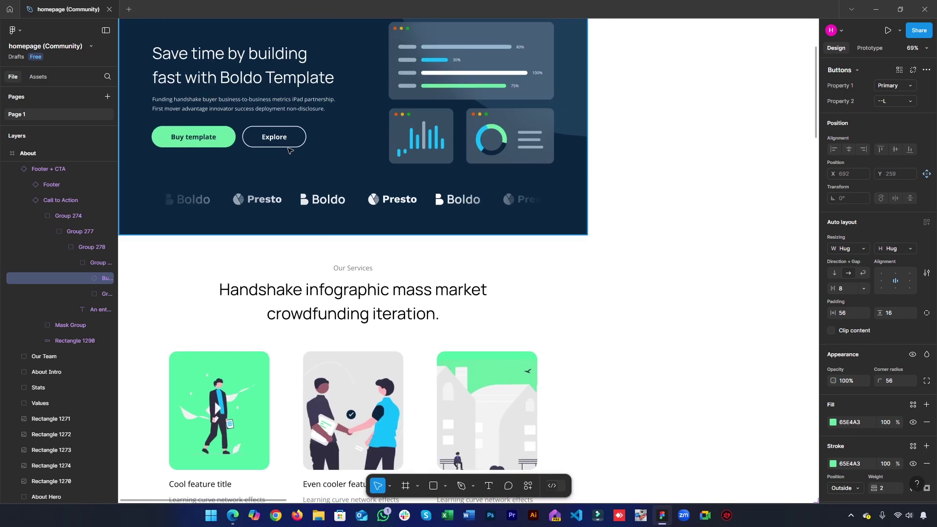
Inspect the text styles of the Homepage's Explore, Buy template and Log In buttons, plus the Log In button's padding and corner radius.
double_click(277, 148)
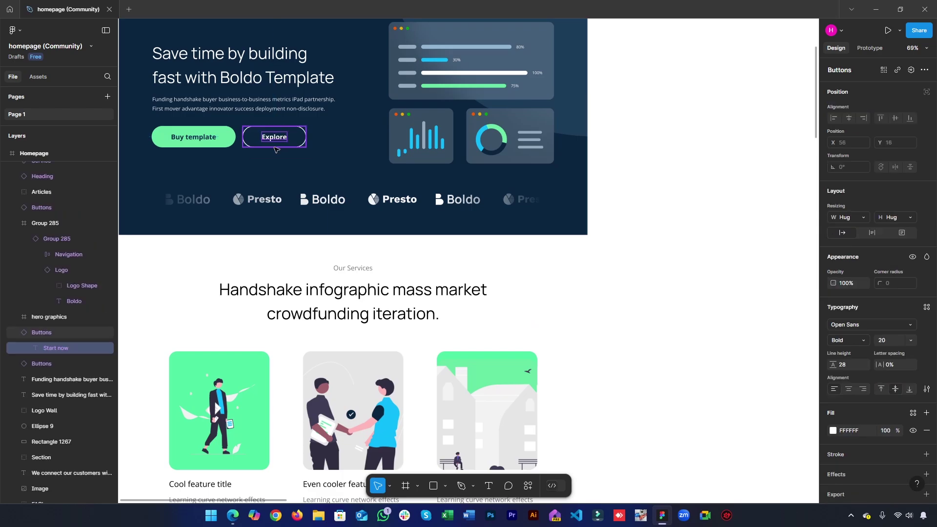
left_click(200, 141)
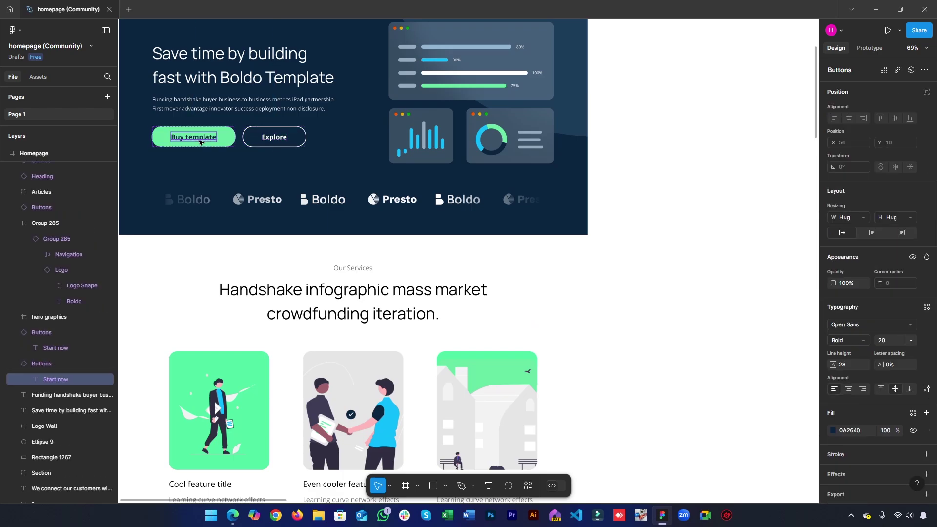
scroll(270, 200, "up", 3)
scroll(270, 200, "right", 1)
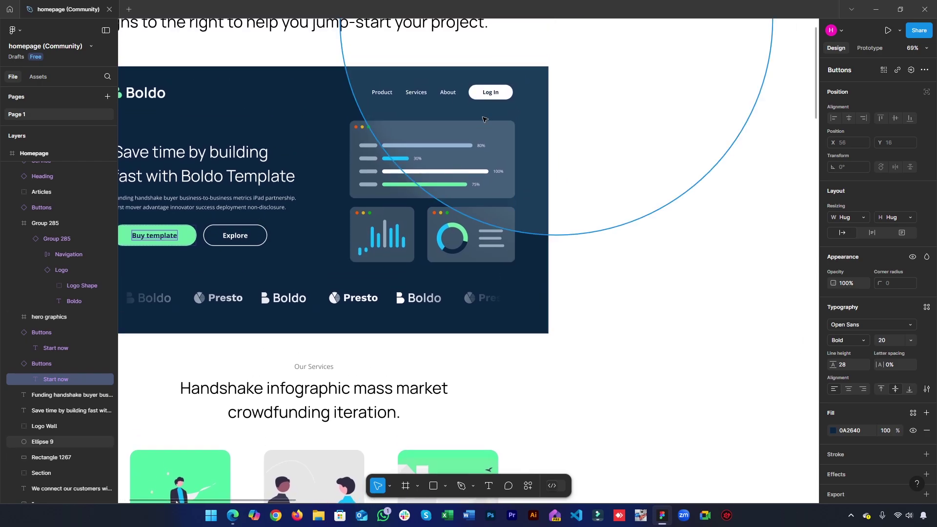
left_click(490, 94)
double_click(490, 94)
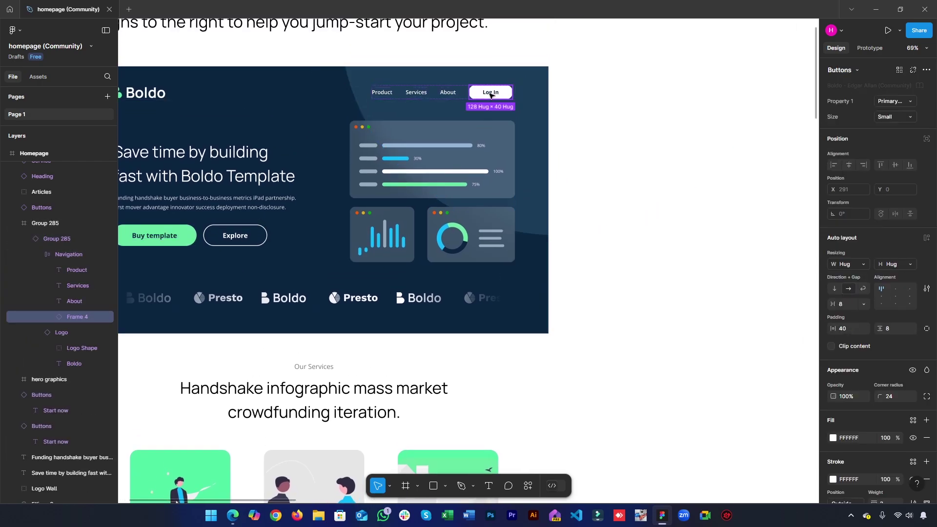
double_click(491, 94)
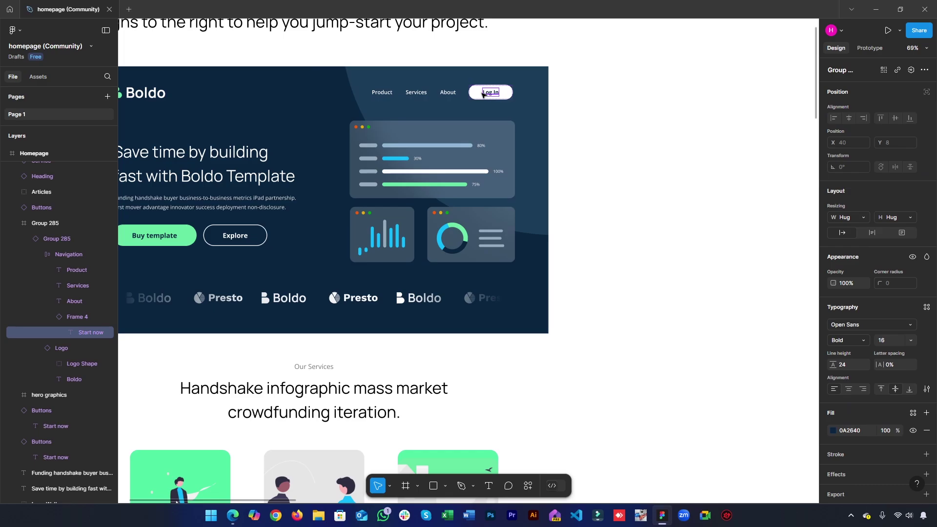
Examine the Explore page links and surrounding content in the Homepage's Our Services section.
left_click(320, 146)
scroll(303, 333, "left", 3)
scroll(302, 333, "down", 8)
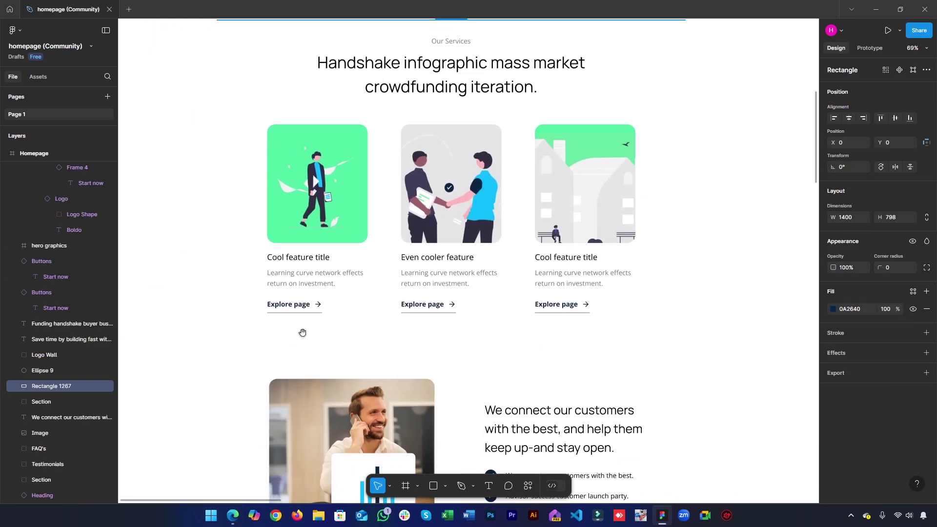
scroll(302, 332, "down", 3)
scroll(272, 211, "up", 9)
scroll(246, 439, "down", 8)
scroll(246, 359, "right", 2)
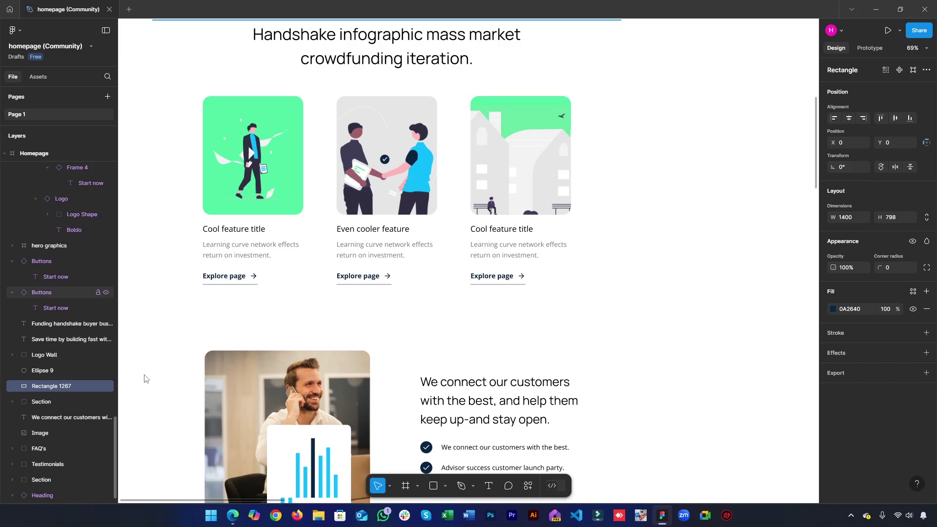
Switch back to the Elementor site settings and set the global button border radius to 50 px on all corners.
left_click(876, 9)
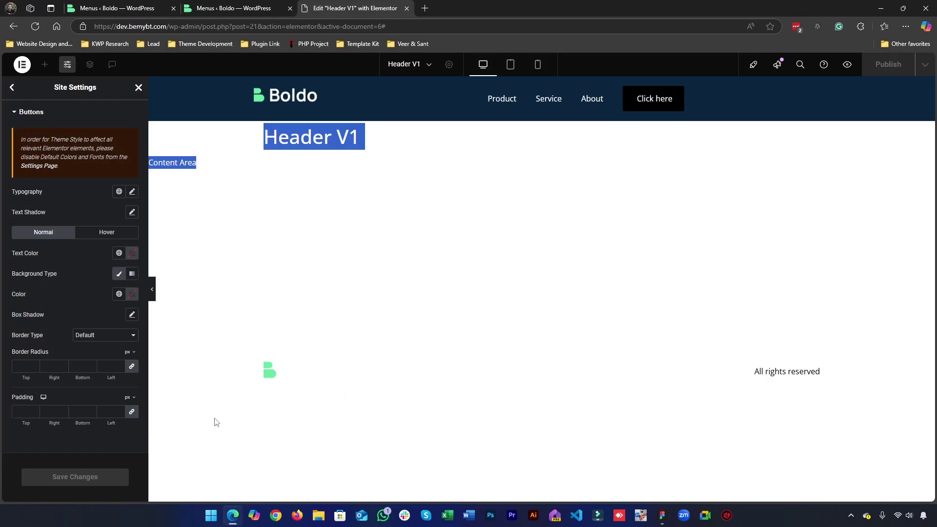
left_click(18, 366)
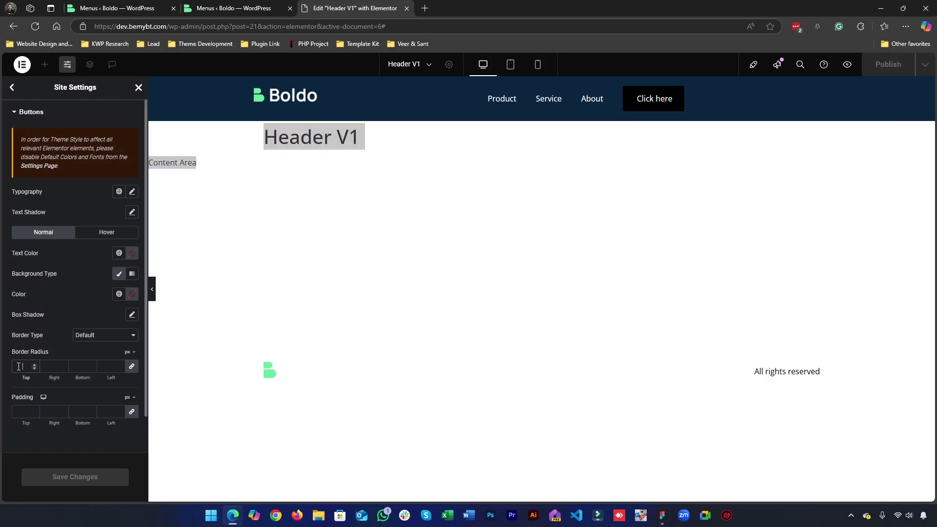
type("50")
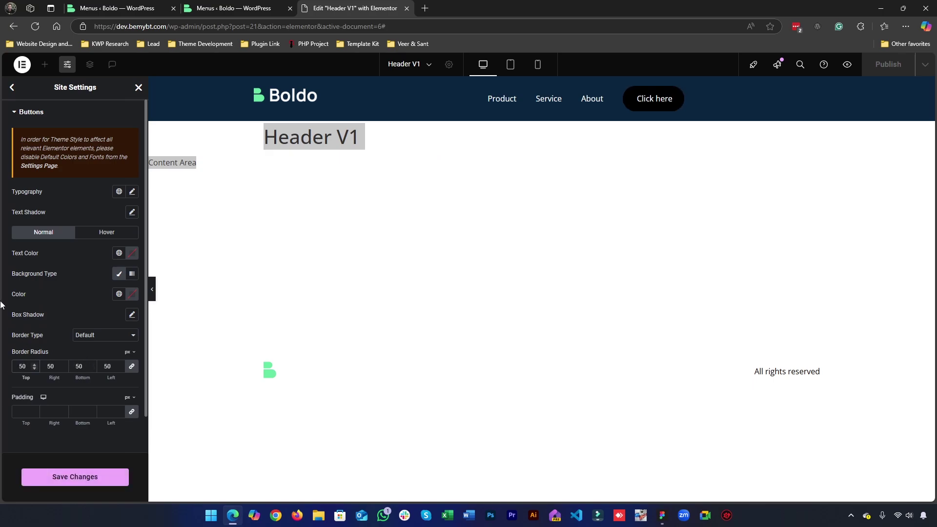
Set the global button text color to Accent and the button background color to White.
left_click(118, 254)
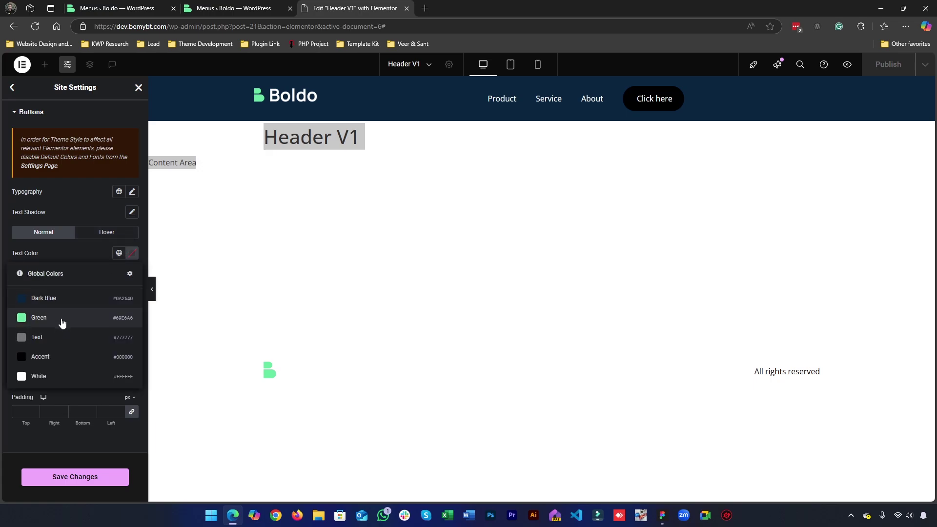
left_click(52, 357)
left_click(119, 253)
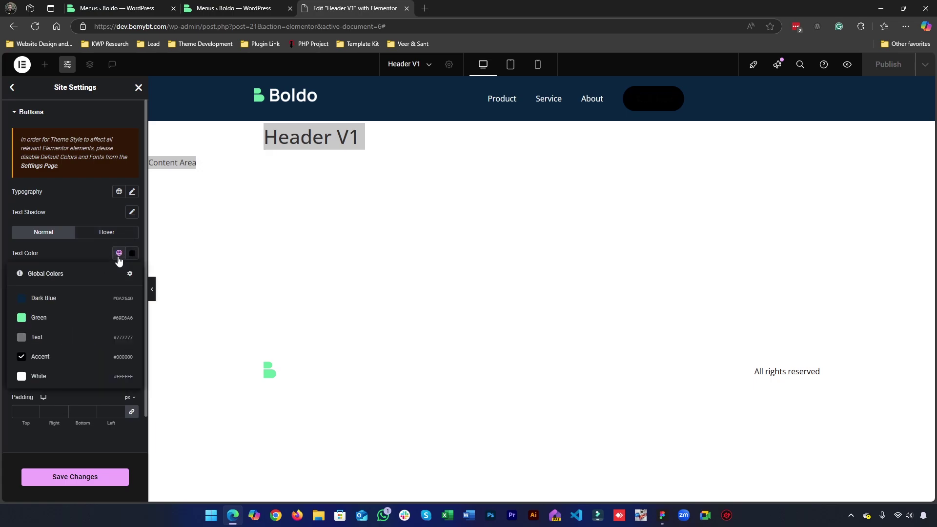
left_click(119, 293)
left_click(60, 416)
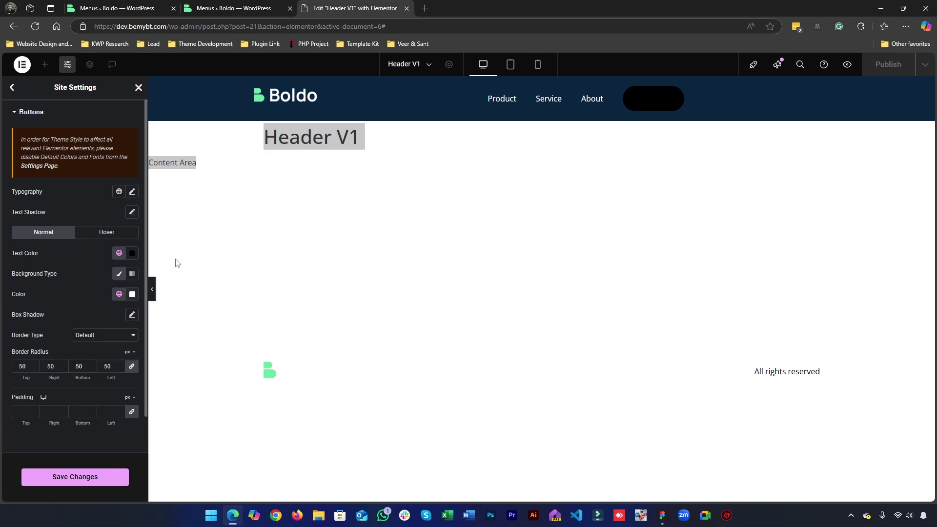
Try a custom white #FFFFFF as the global button background color.
left_click(132, 294)
left_click(188, 334)
left_click_drag(188, 333, 77, 334)
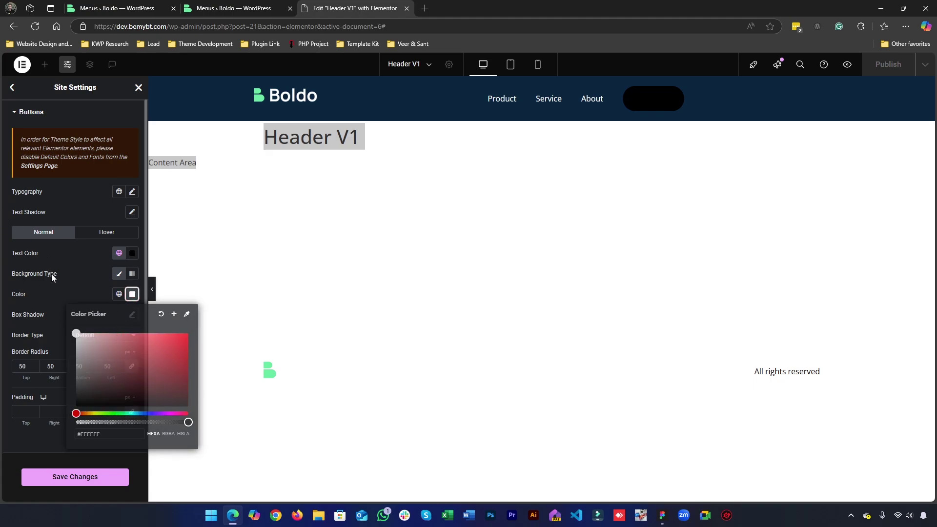
left_click(132, 294)
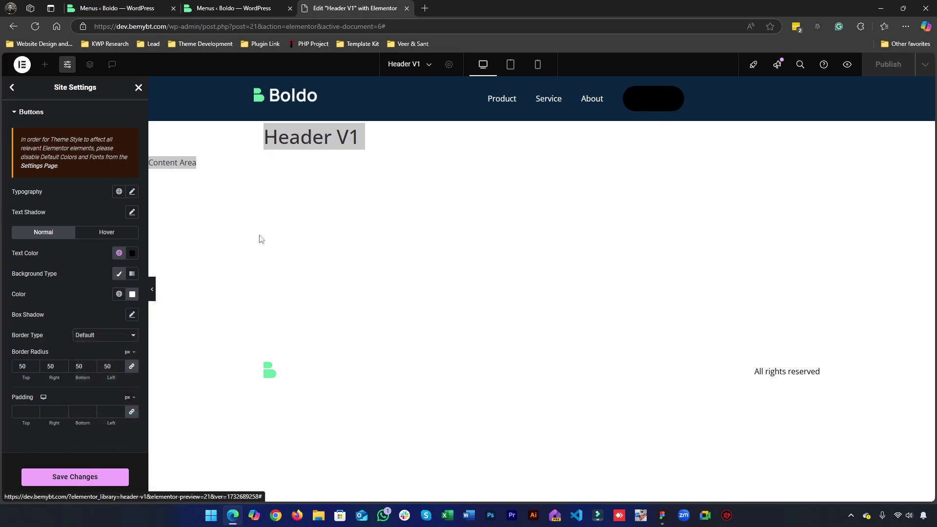
Set the global button text color to Green, and try a gradient background before returning to the classic type.
left_click(120, 253)
left_click(64, 321)
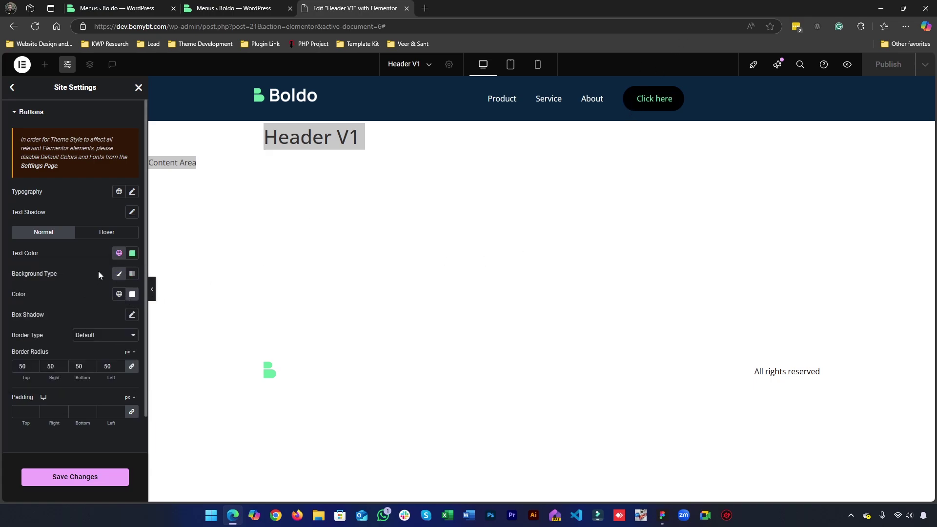
left_click(120, 273)
left_click(130, 273)
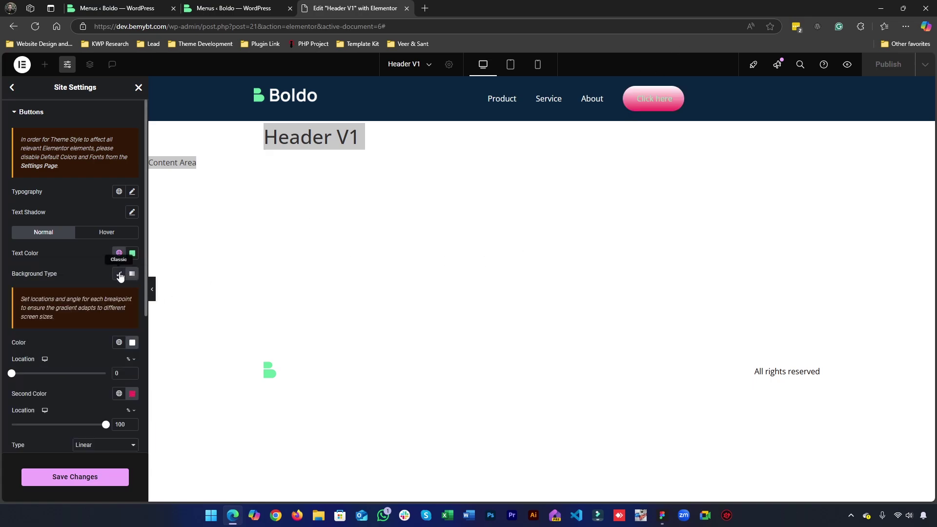
left_click(119, 274)
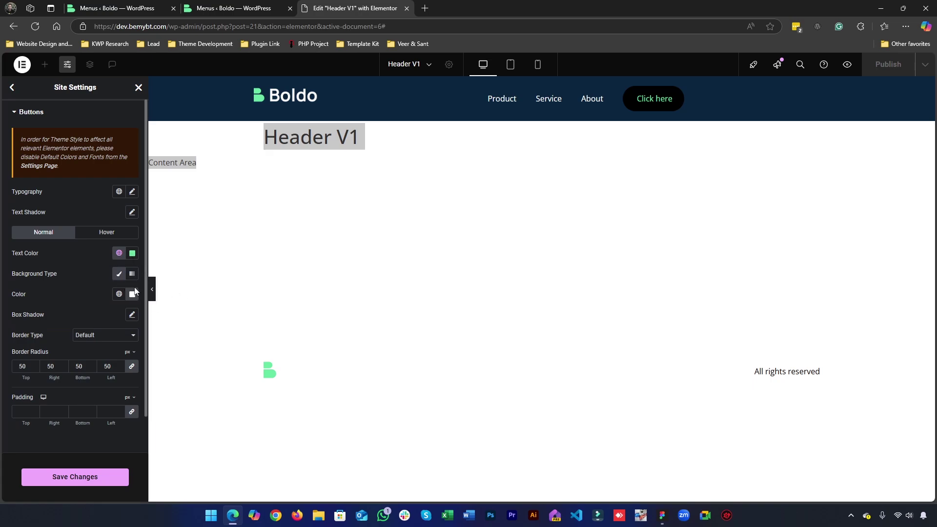
Try the White global color as the button background, and reset that color to its default.
left_click(120, 294)
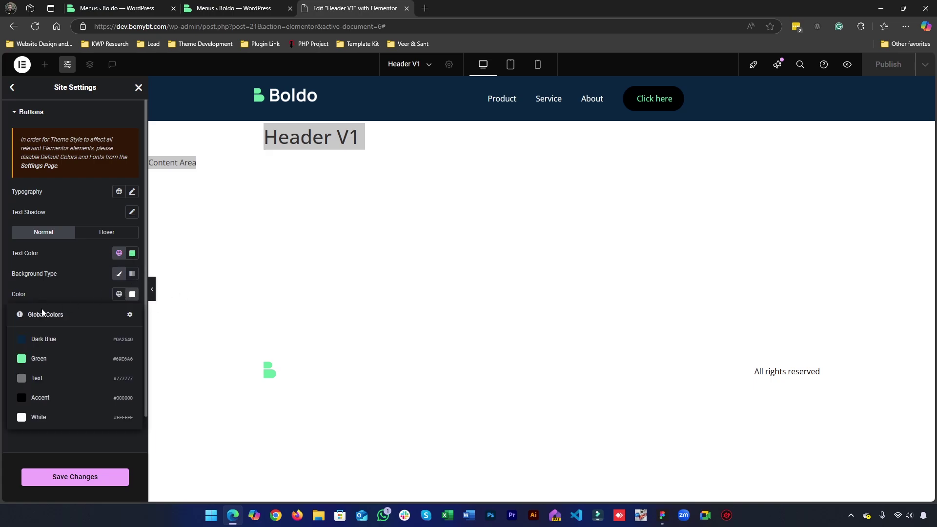
left_click(93, 415)
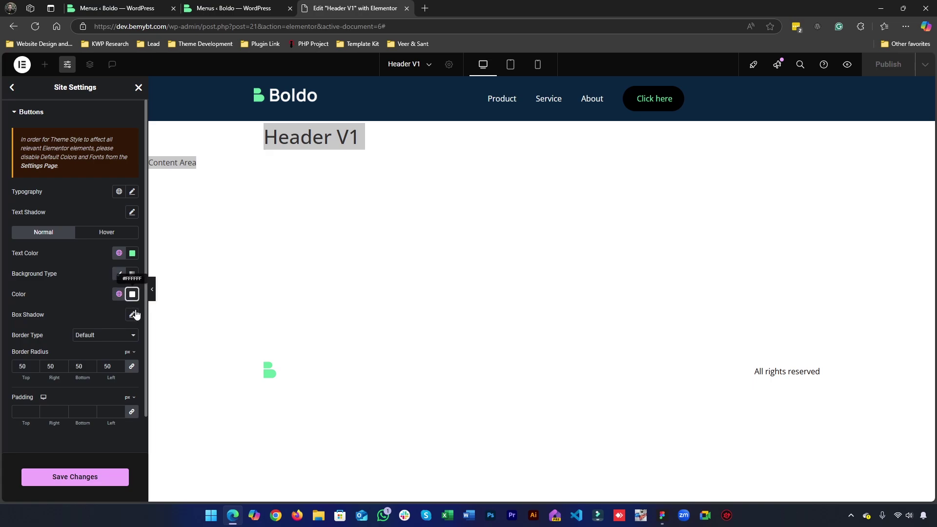
left_click(132, 294)
left_click(159, 317)
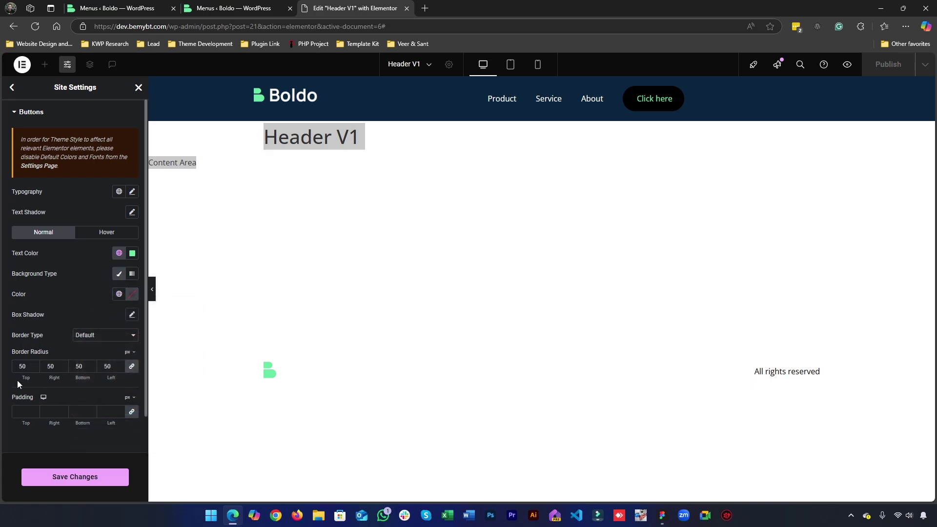
Try a custom button typography with a size of 20 px and look through the font families.
left_click(132, 192)
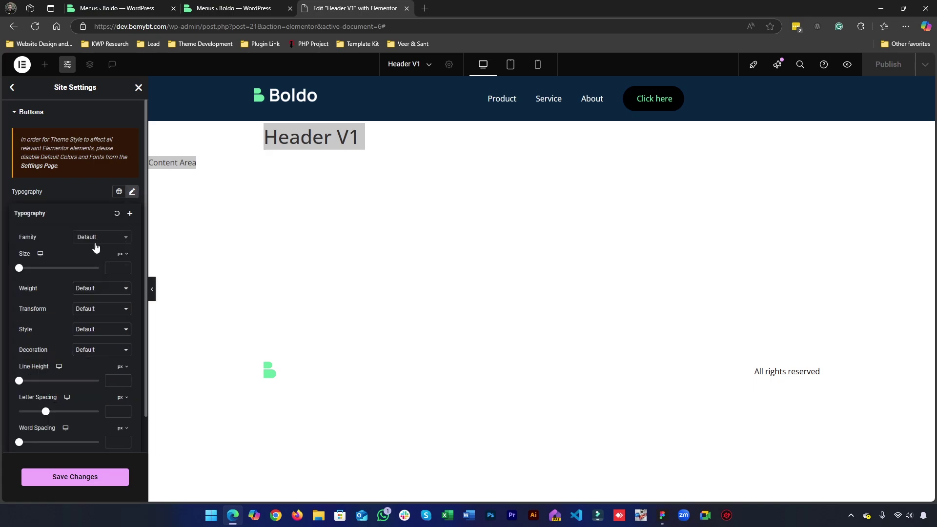
left_click(96, 248)
left_click(102, 256)
type("20")
left_click(90, 238)
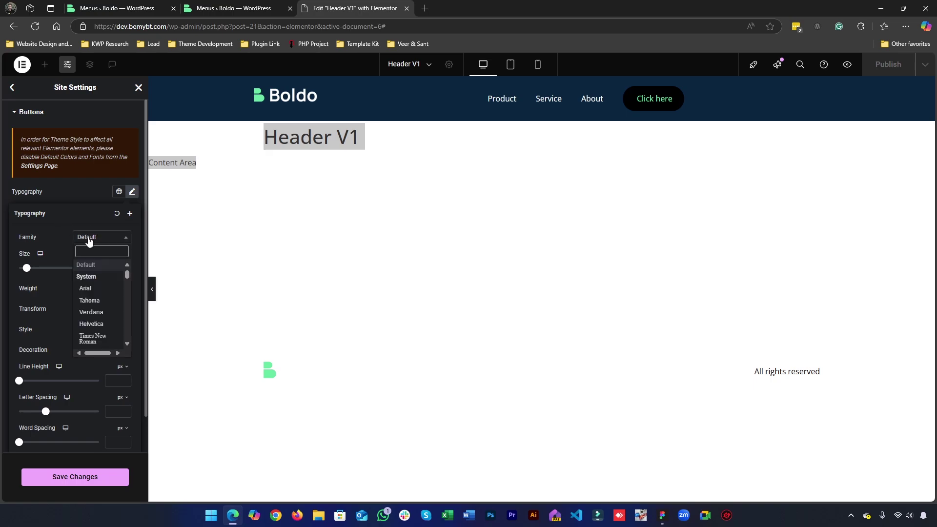
left_click(92, 238)
Try the Accent and Text global fonts on the buttons and compare their typography values.
left_click(115, 193)
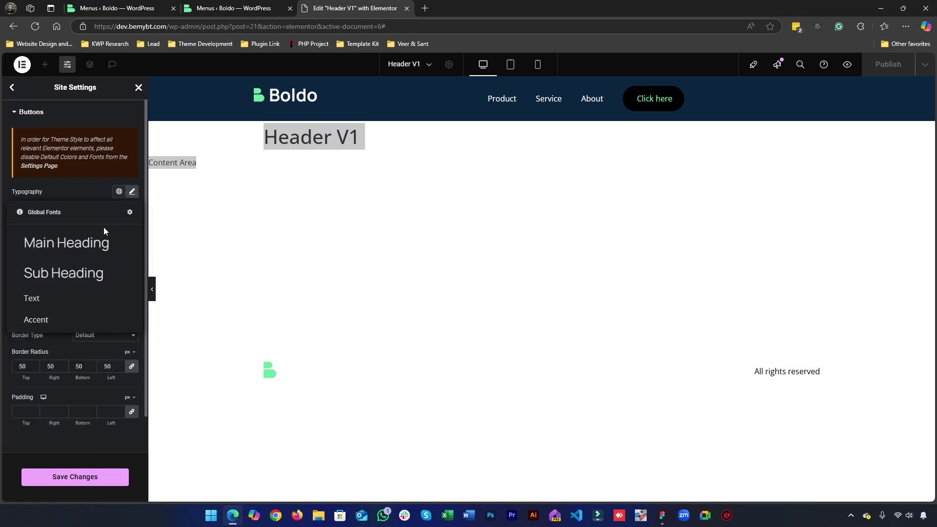
left_click(57, 317)
left_click(132, 193)
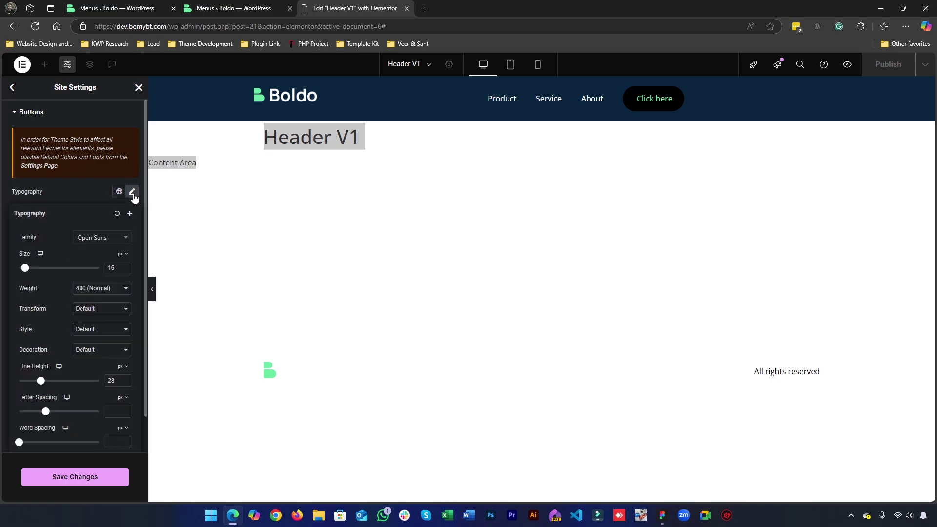
left_click(121, 180)
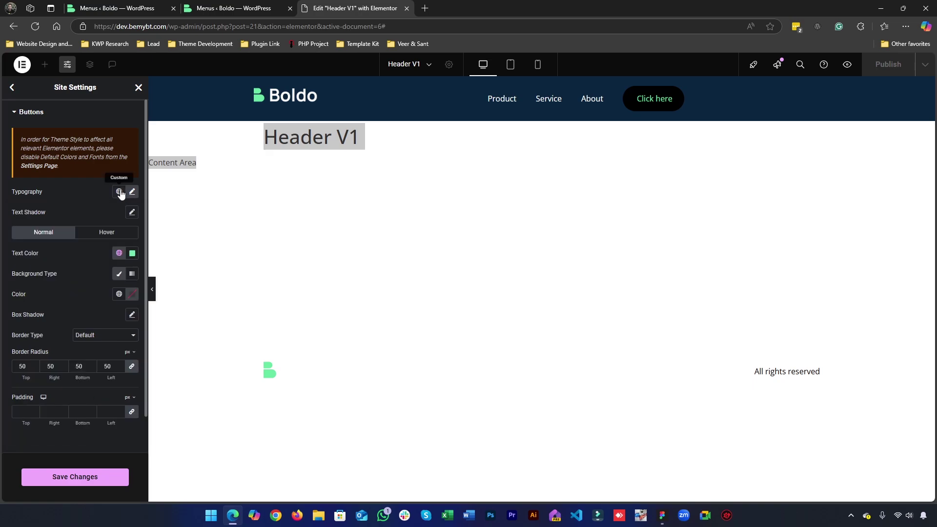
left_click(119, 191)
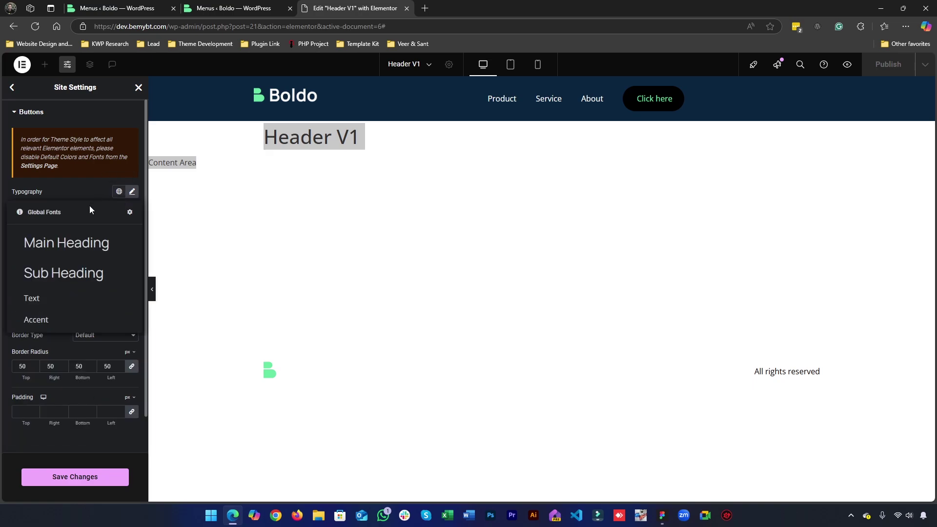
left_click(46, 320)
left_click(122, 190)
left_click(36, 299)
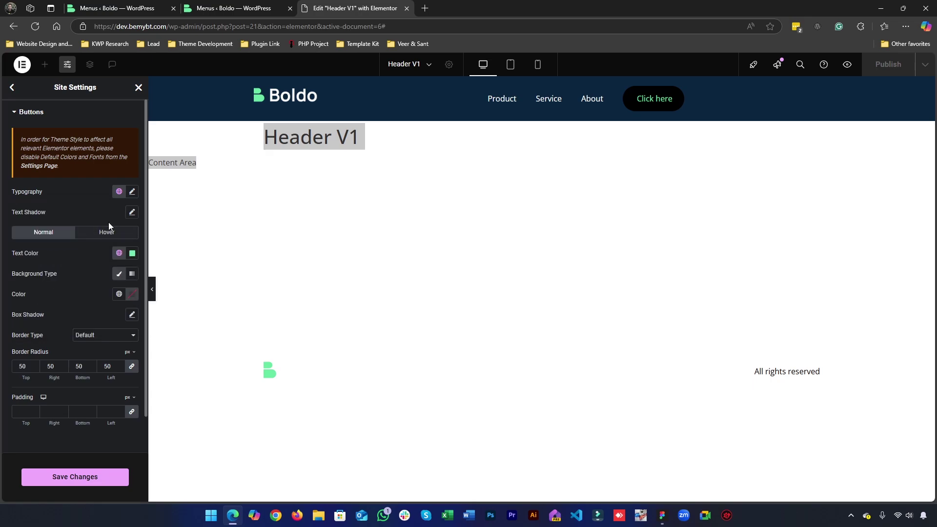
left_click(135, 192)
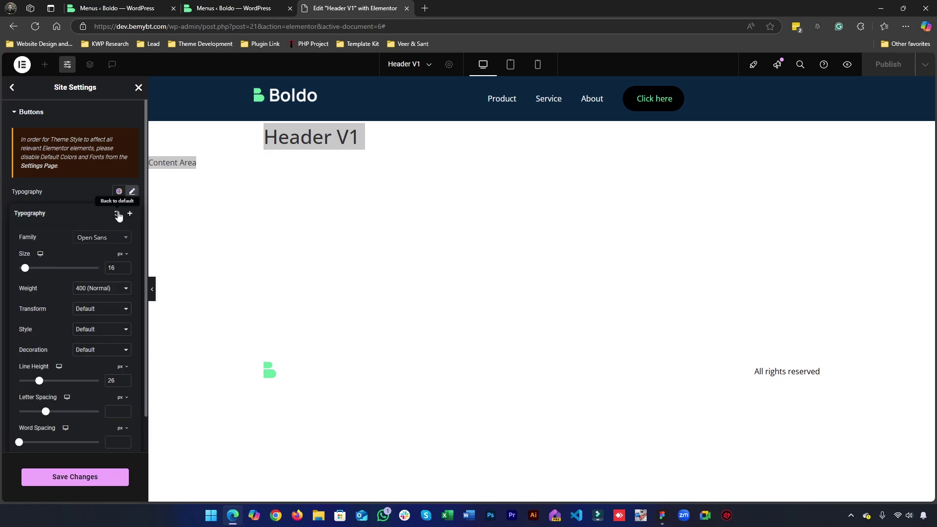
Apply the Accent global font to the buttons and check its typography values.
left_click(119, 191)
left_click(43, 321)
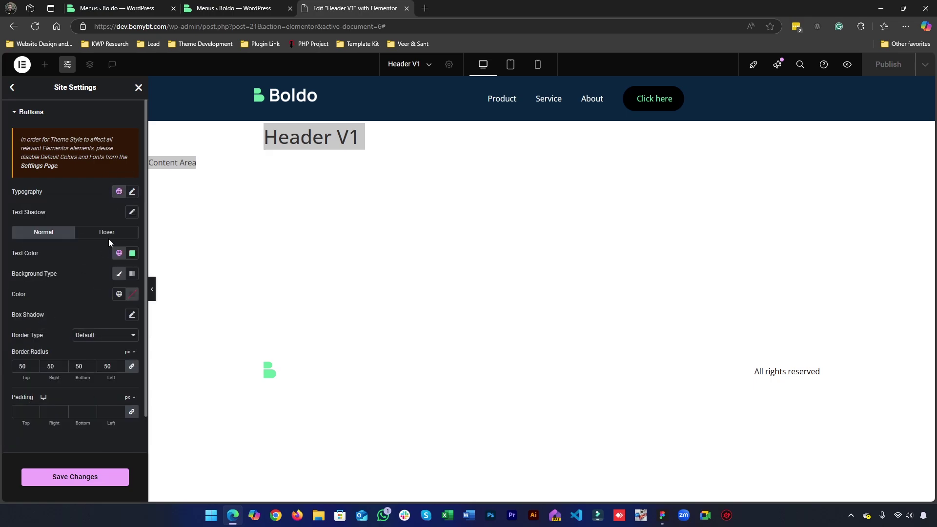
left_click(131, 193)
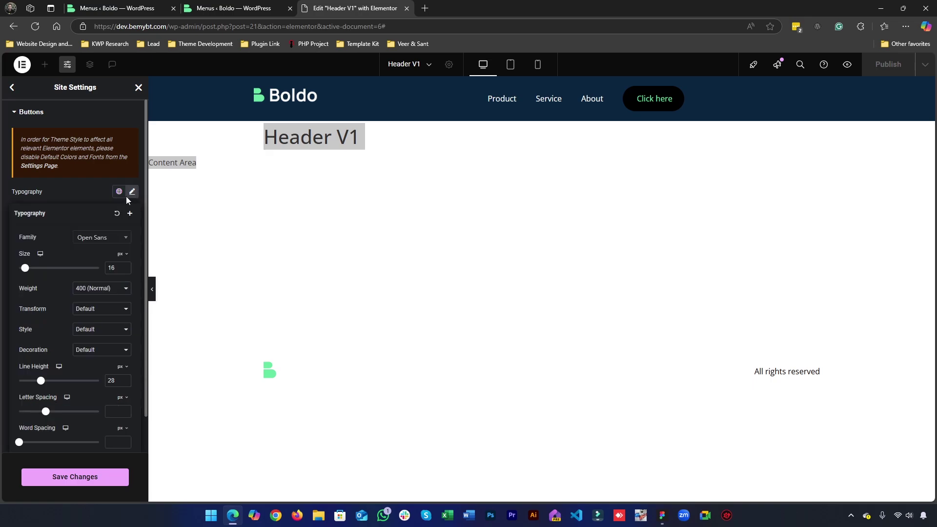
left_click(70, 194)
Add a custom style to the site's global fonts and name it Body Text.
left_click(11, 87)
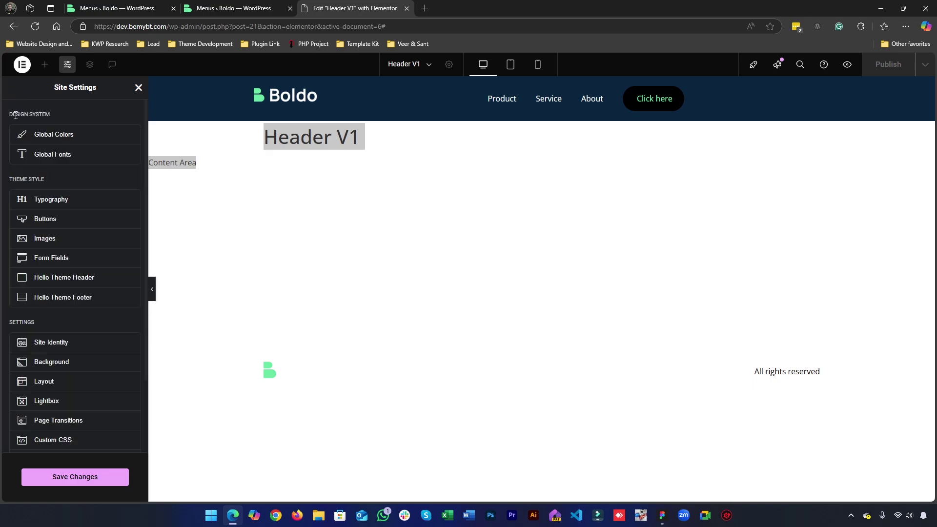
left_click(74, 161)
left_click(73, 309)
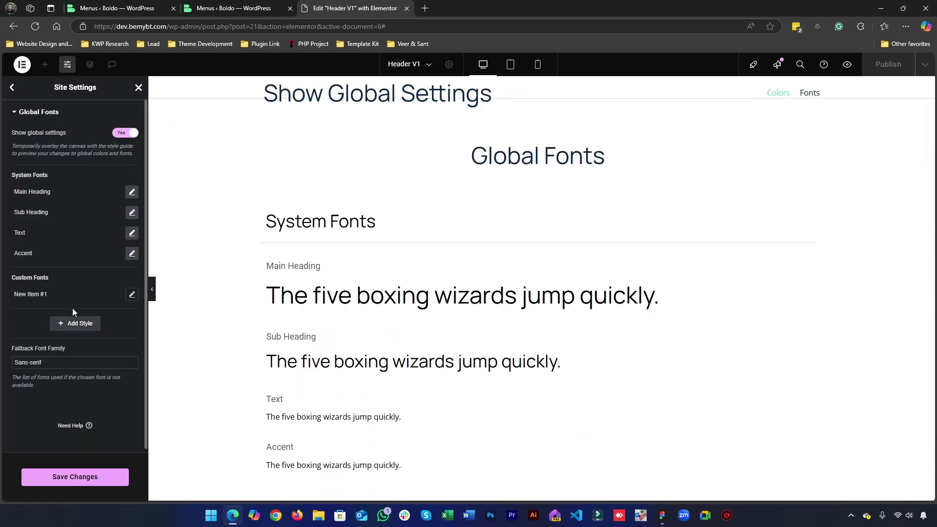
left_click(41, 299)
type("Optional")
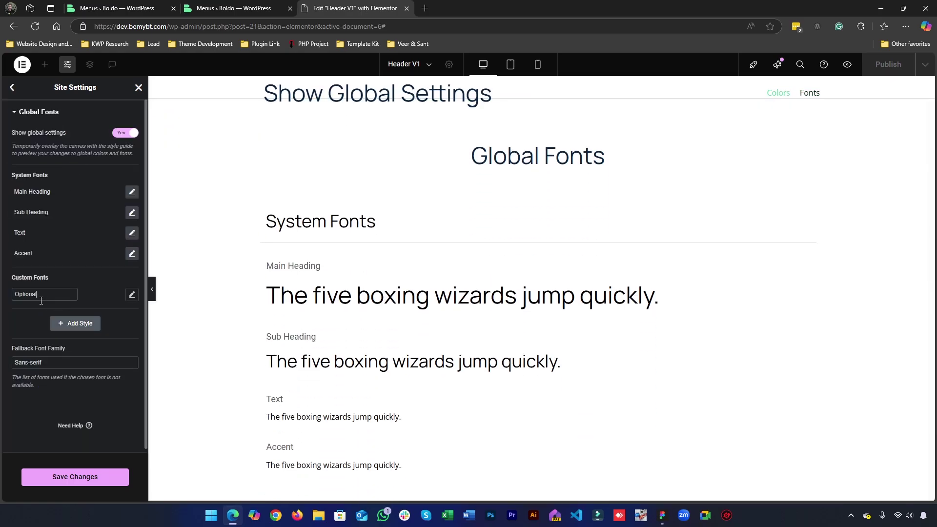
double_click(41, 300)
type("Text Font")
key("ctrl+a")
key("BackSpace")
type("Body")
Rename the Body Text custom font style to Body Text Big.
left_click(131, 294)
left_click(101, 344)
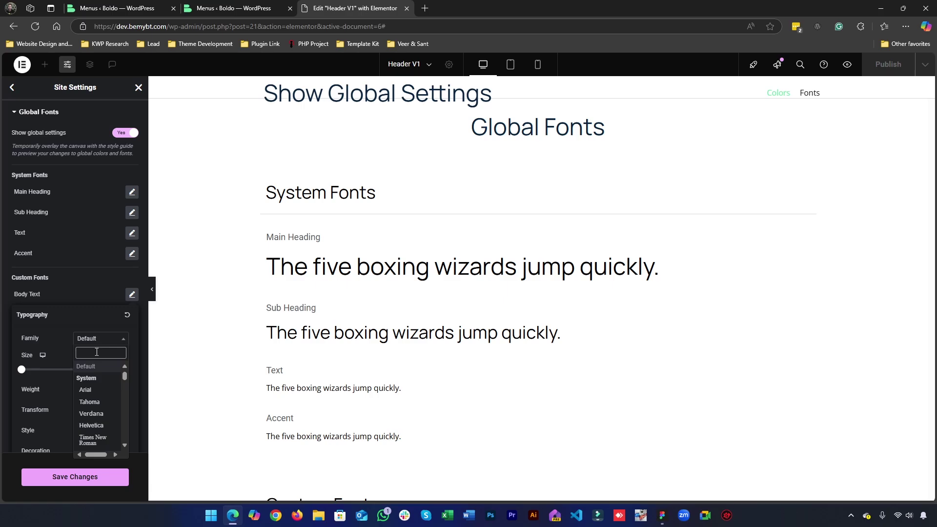
left_click(53, 298)
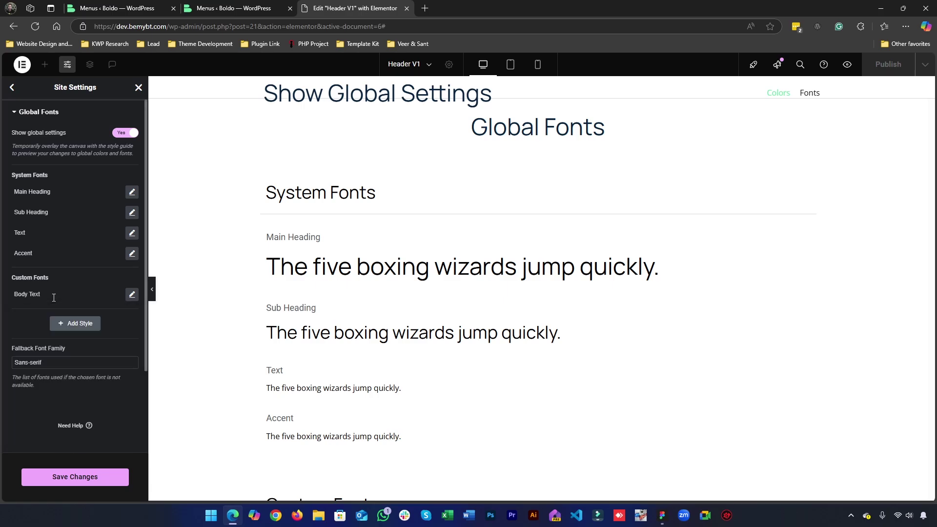
double_click(53, 297)
left_click(53, 297)
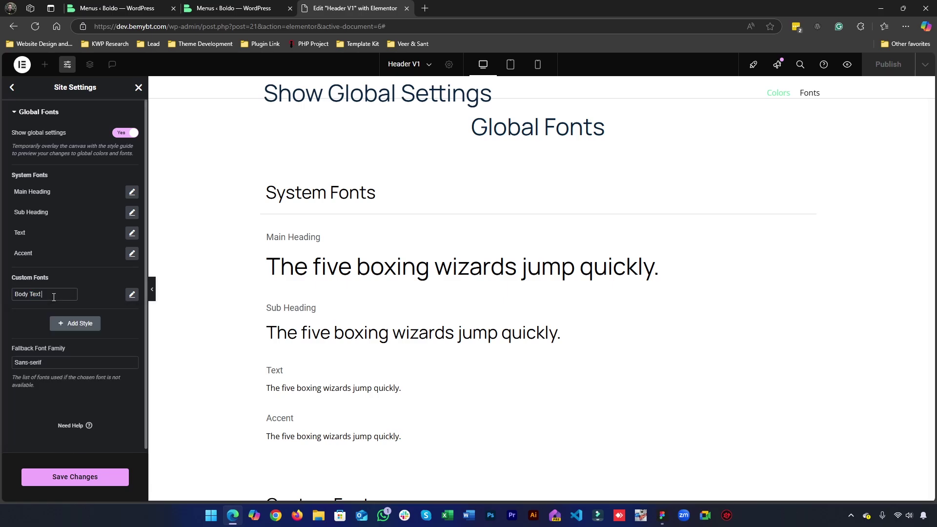
type("Big")
Set the Body Text Big style to the Open Sans family with a size of 20 px.
left_click(131, 294)
left_click(116, 339)
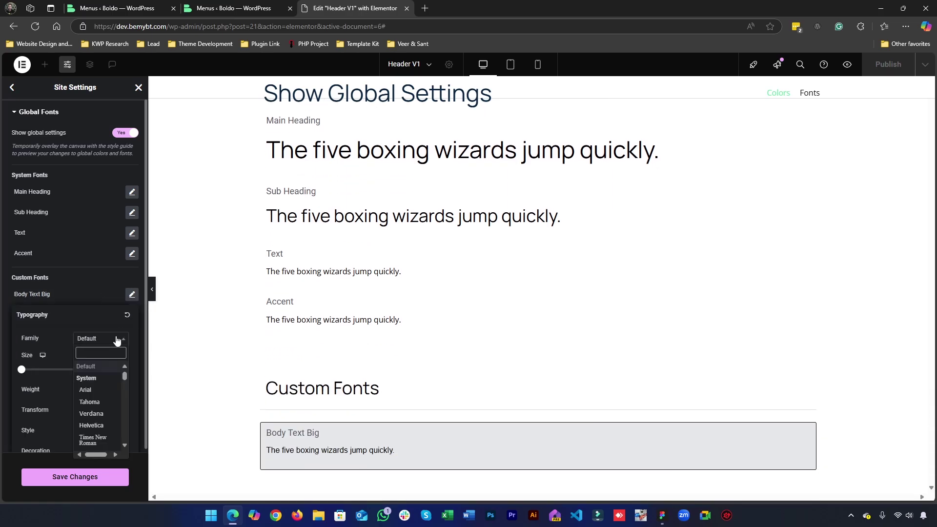
type("open")
key("Return")
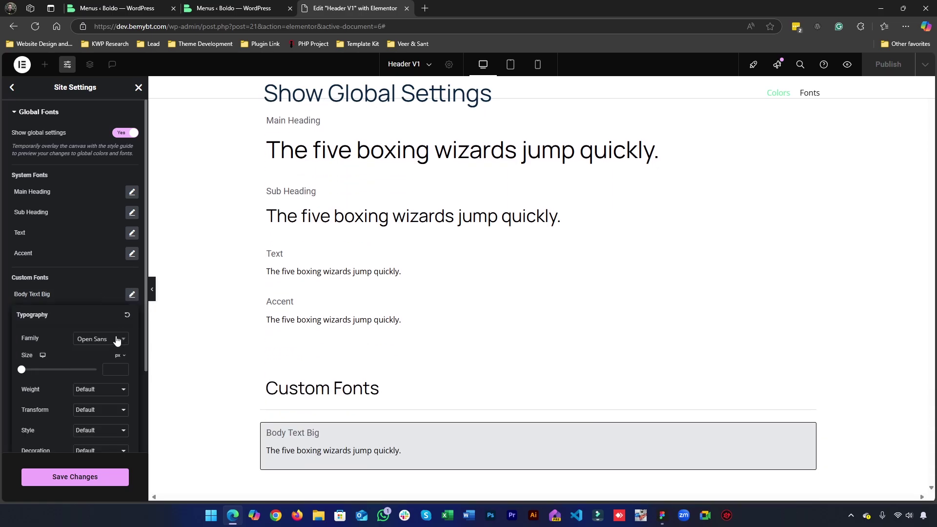
type("20")
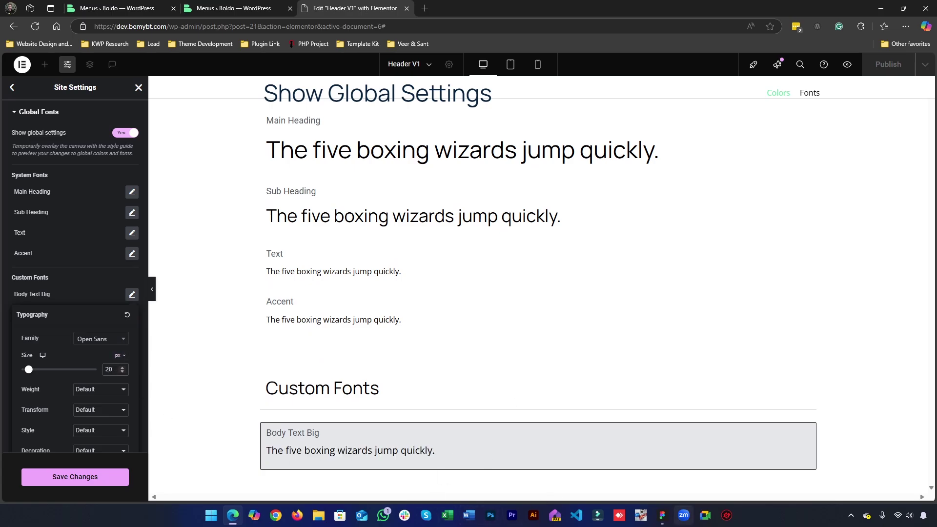
Check the Buy template button's text typography in Figma and set the Body Text Big style's line height to 28 px in Elementor.
left_click(664, 521)
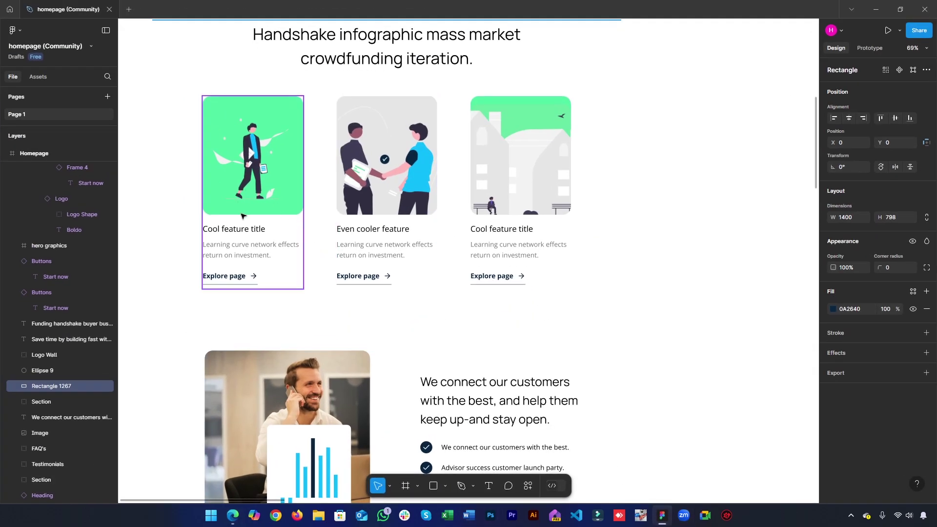
scroll(232, 317, "up", 5)
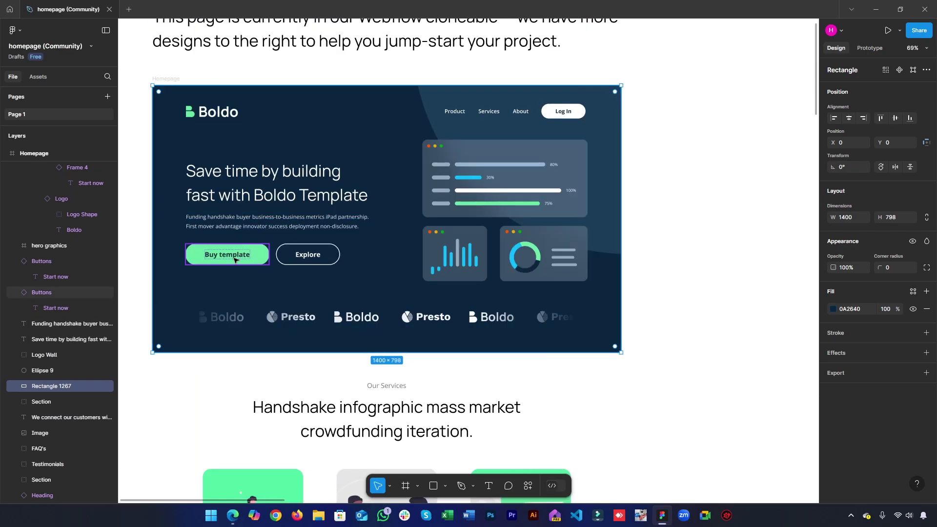
double_click(235, 257)
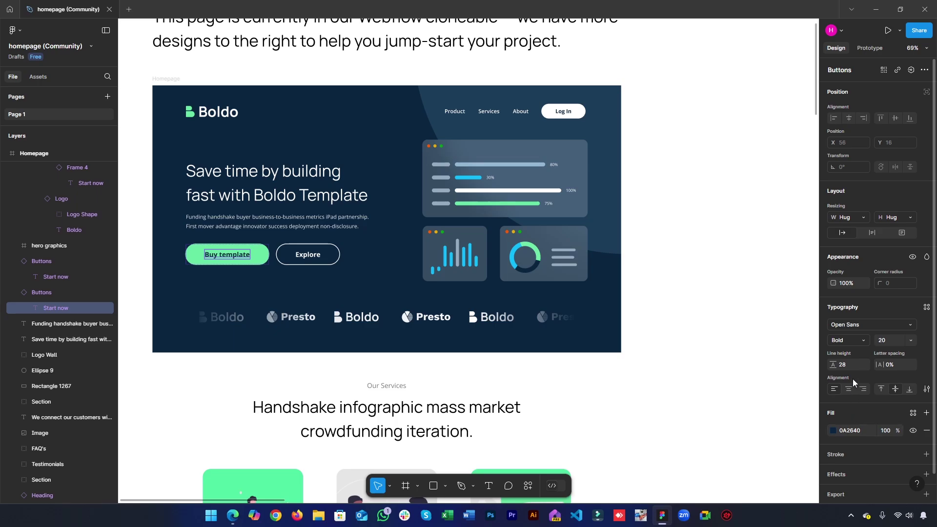
left_click(842, 361)
left_click(876, 9)
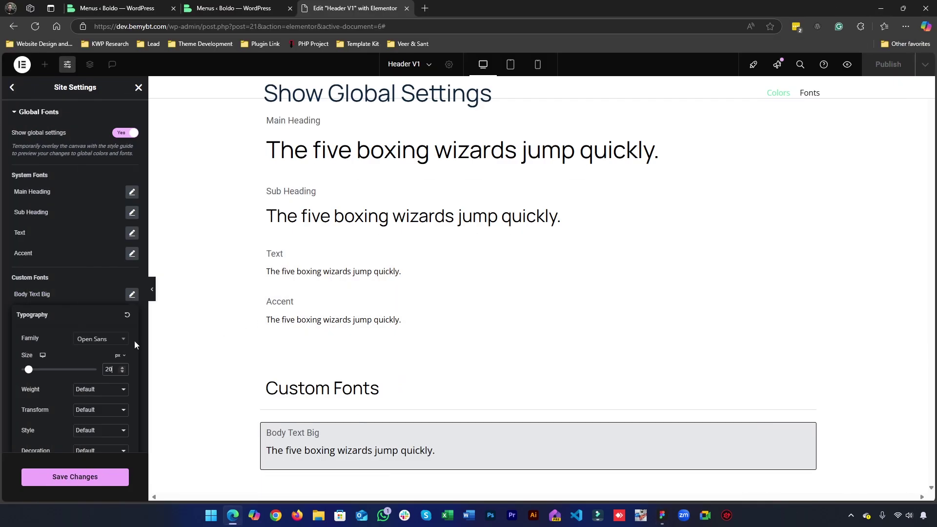
scroll(86, 388, "down", 1)
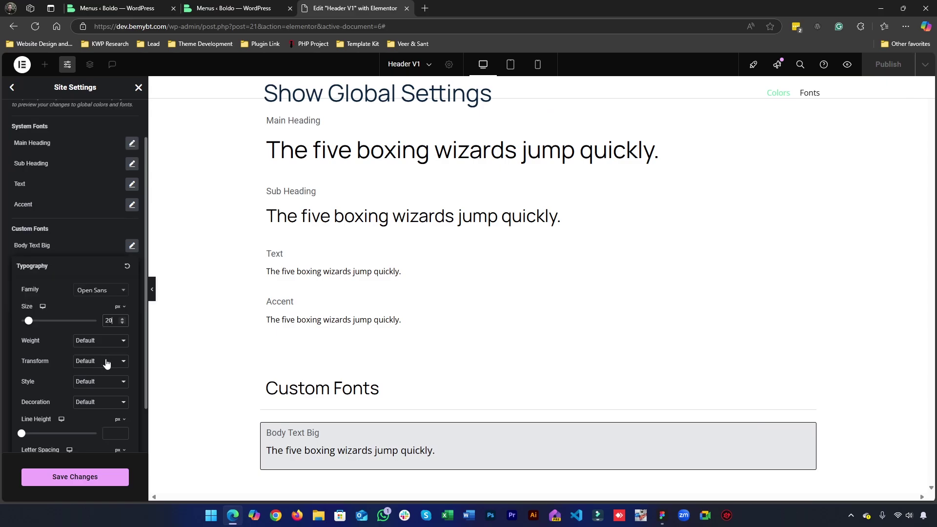
left_click(113, 432)
type("28")
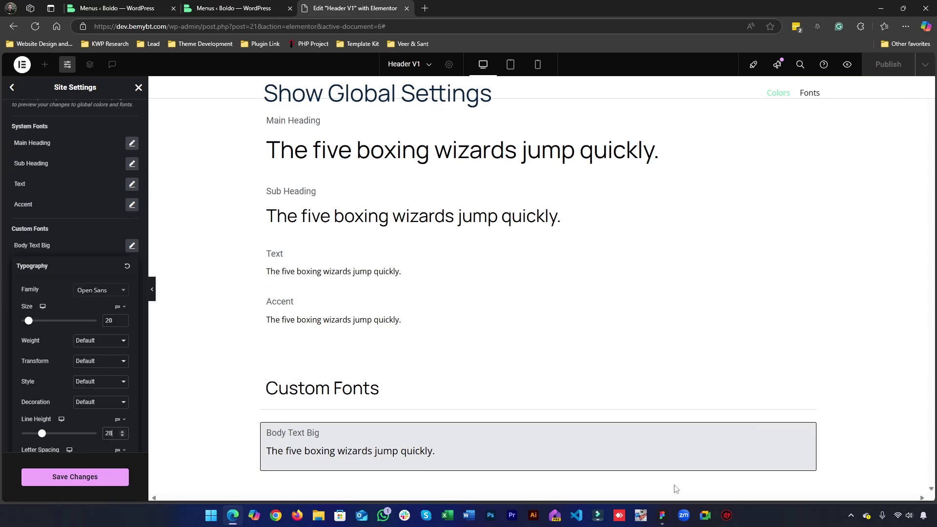
Check the Explore and Log In button text in Figma, and set the Body Text Big style's weight to 700 (Bold).
left_click(664, 518)
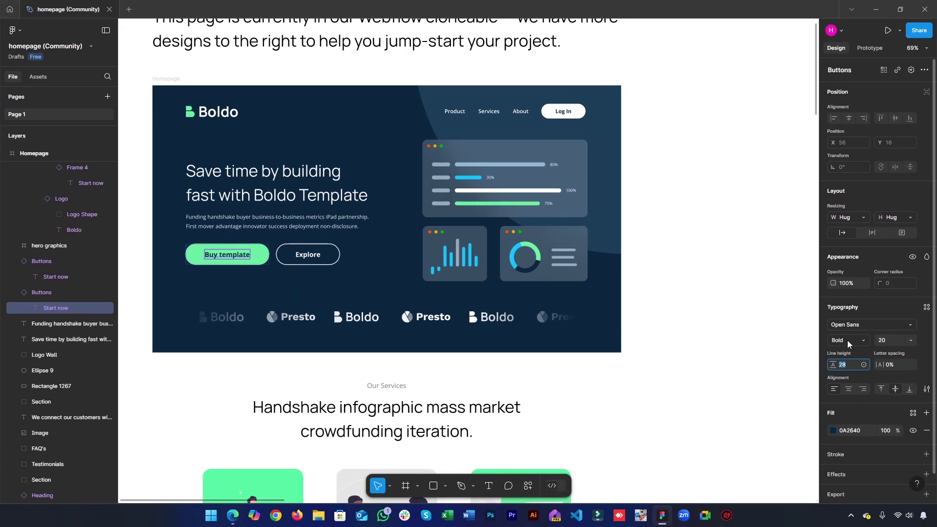
left_click(306, 255)
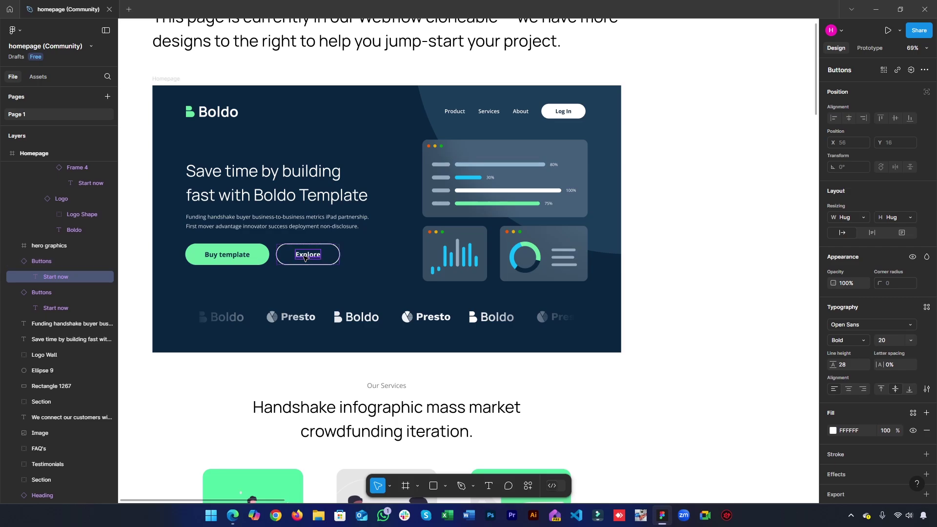
left_click(561, 112)
double_click(561, 112)
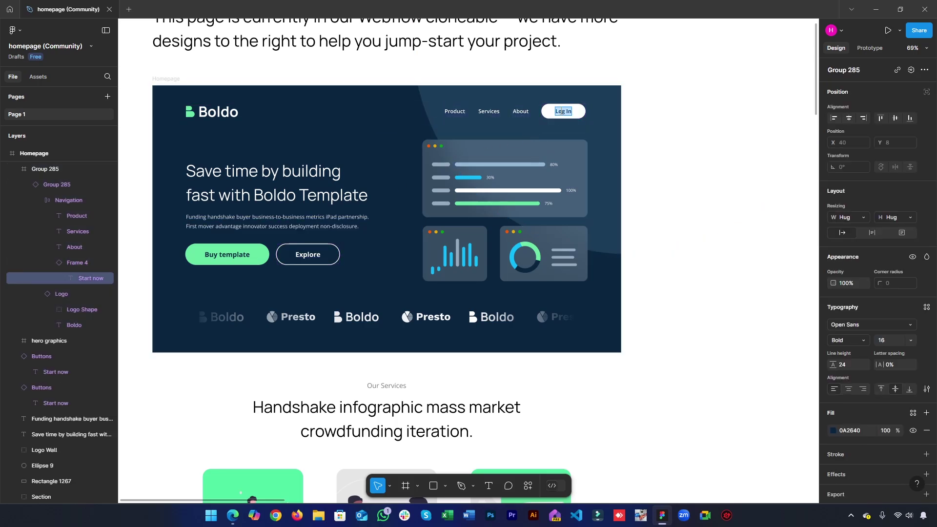
key("Escape")
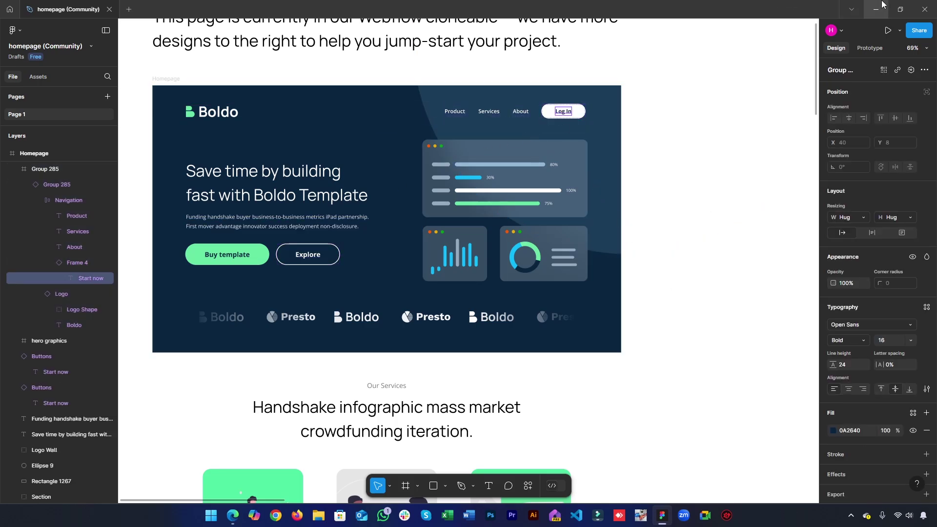
left_click(882, 4)
left_click(101, 337)
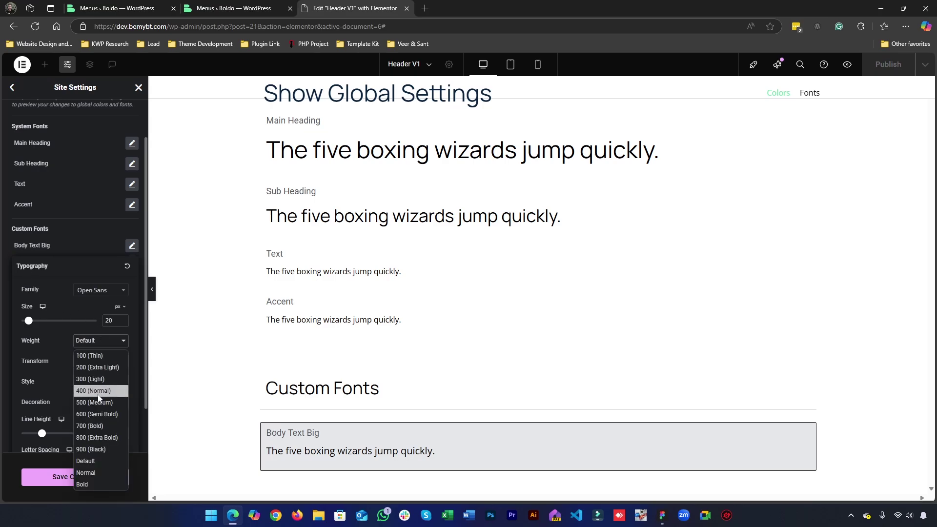
left_click(100, 425)
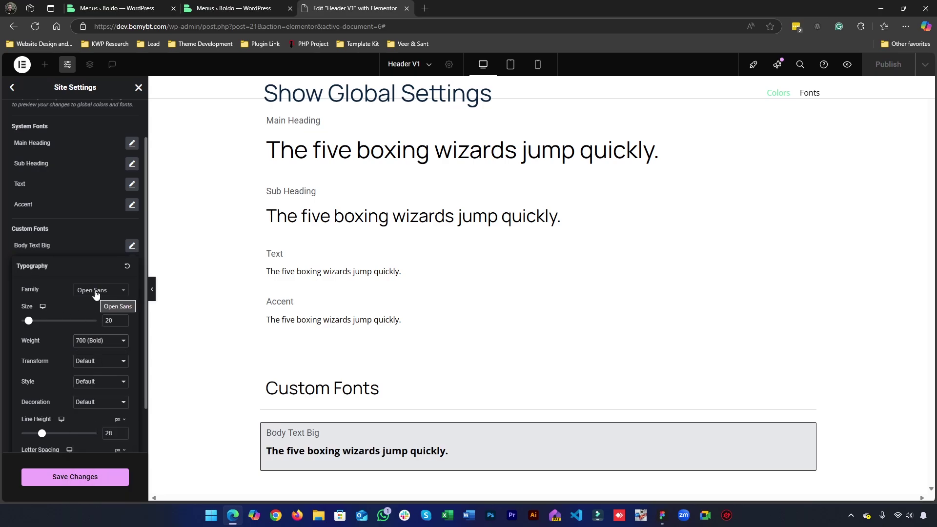
Rename the Body Text Big custom font style as Button Text 20px.
left_click(85, 242)
left_click(54, 245)
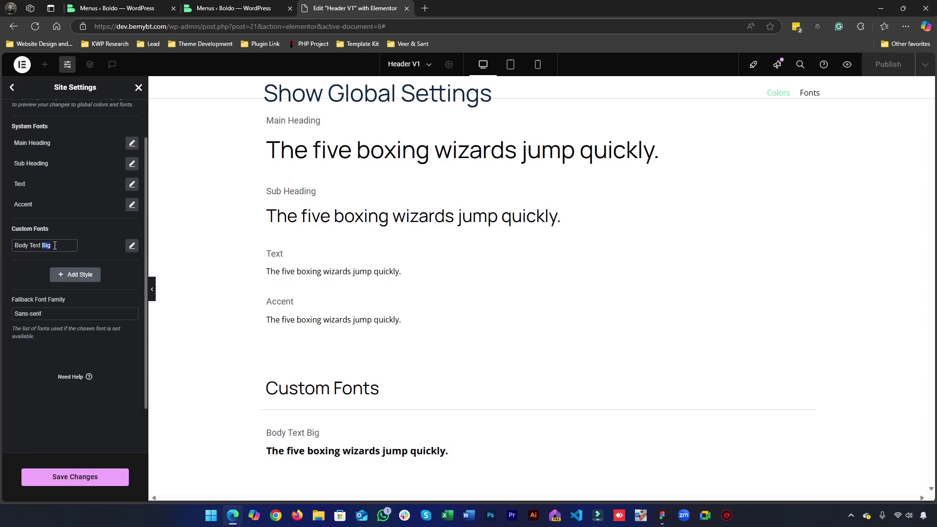
key("ctrl+a")
type("Button Text")
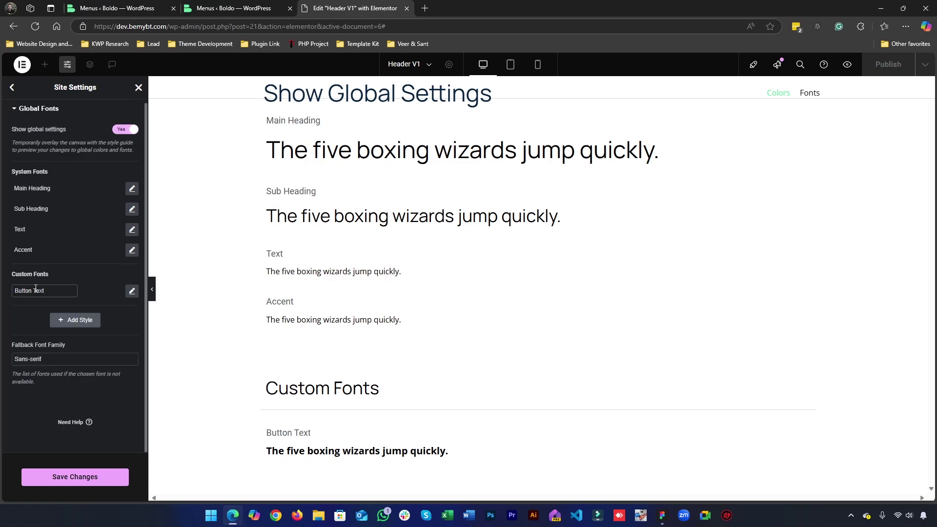
type(" 20px")
Add a second custom font style and name it Button Text 16px.
left_click(71, 321)
left_click(74, 291)
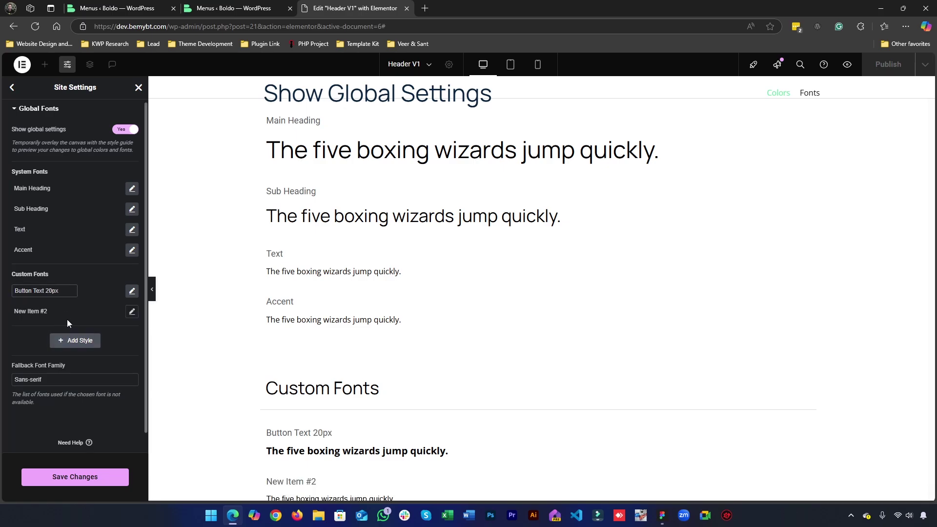
triple_click(49, 312)
type("Button Text ")
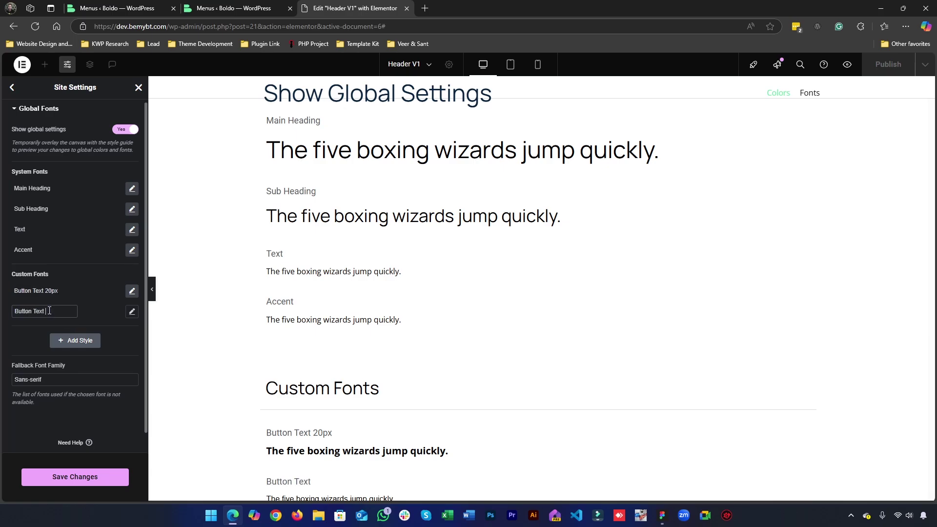
type("16px")
Set the Button Text 16px style to the Open Sans family, size 16 px and weight 700 (Bold).
left_click(132, 311)
left_click(111, 359)
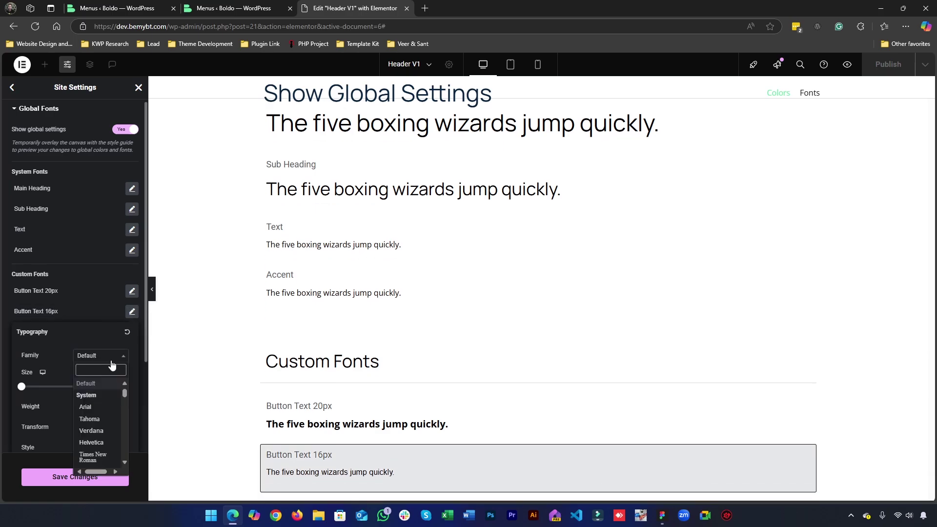
type("open")
key("Return")
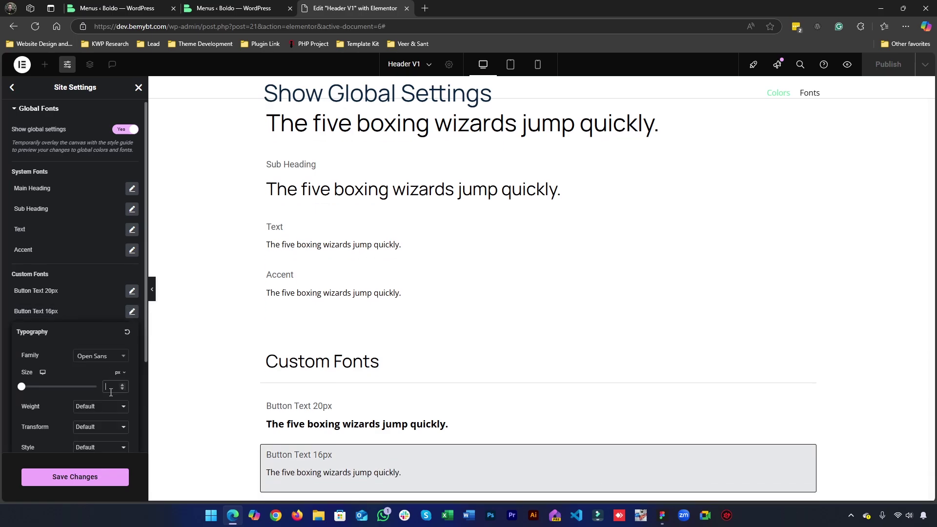
left_click(111, 391)
type("16")
left_click(102, 410)
left_click(93, 333)
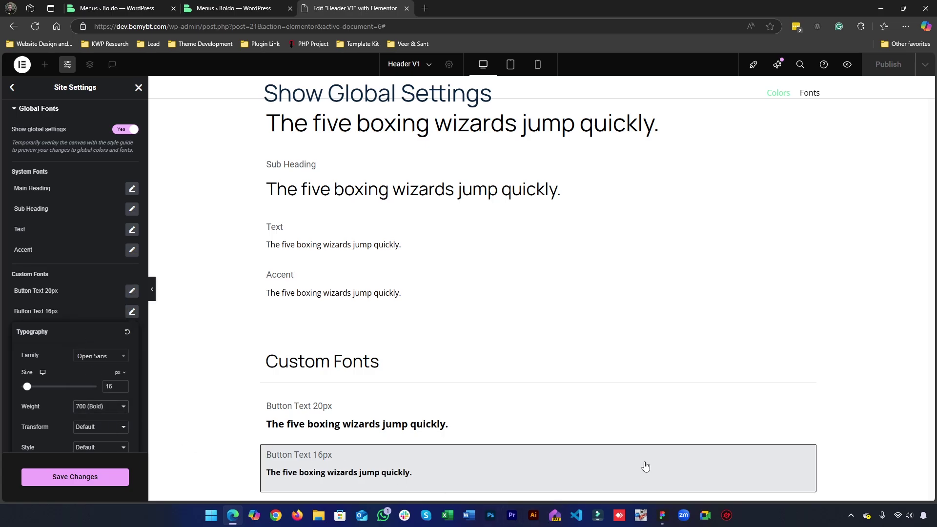
Check the Log In text's line height in Figma and set the Button Text 16px style's line height to 24 px.
left_click(662, 515)
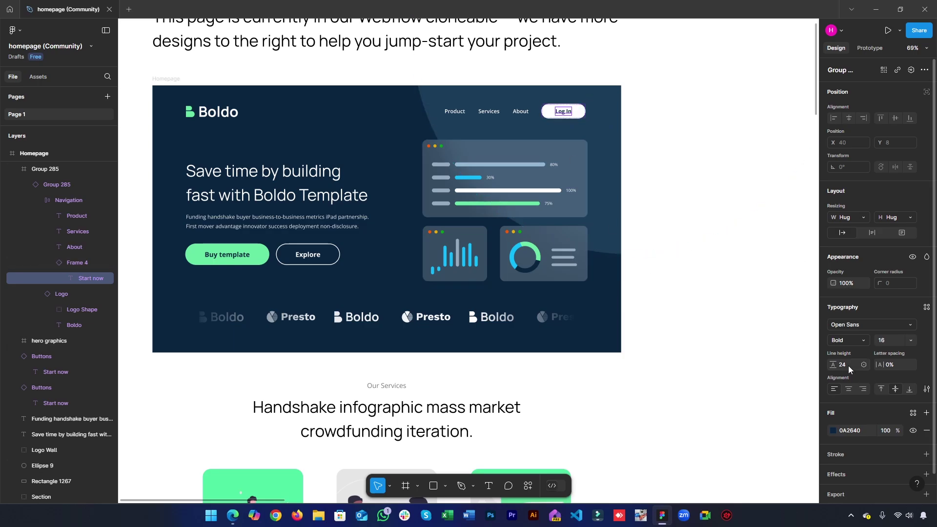
left_click(661, 515)
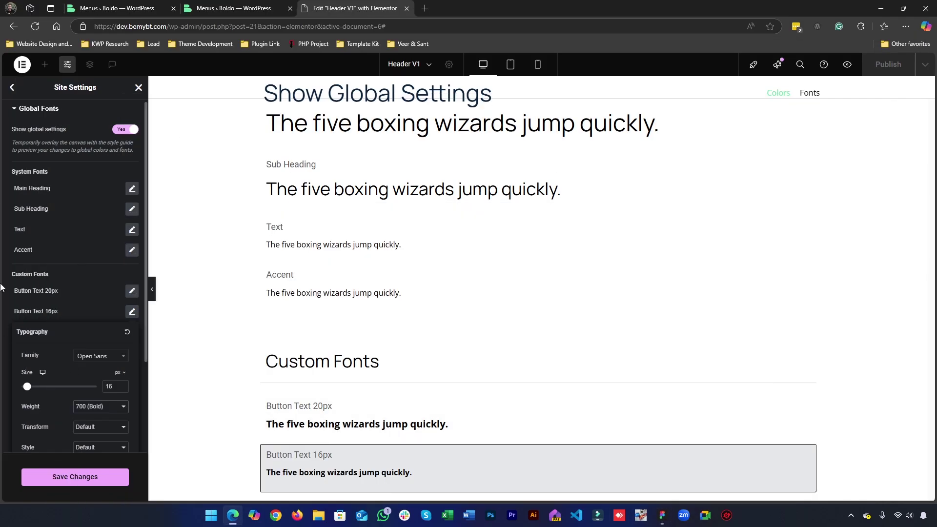
scroll(93, 397, "down", 3)
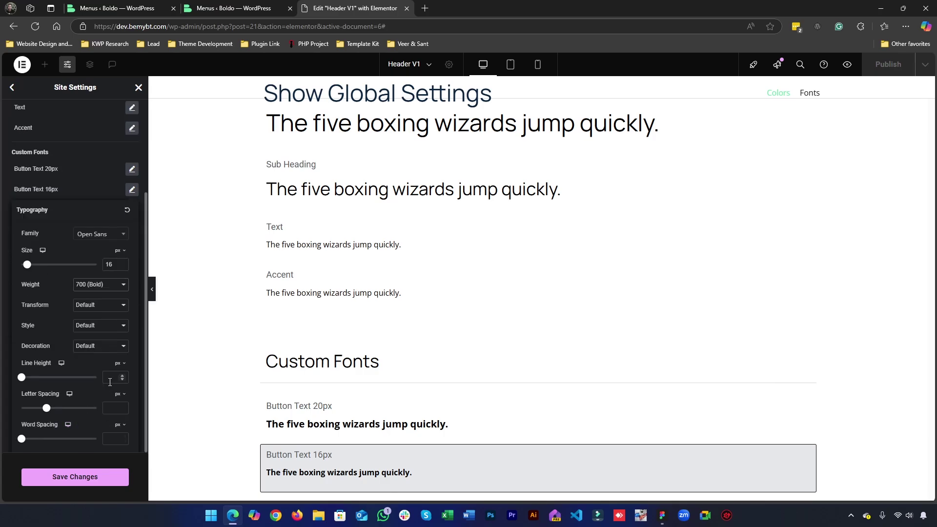
type("24")
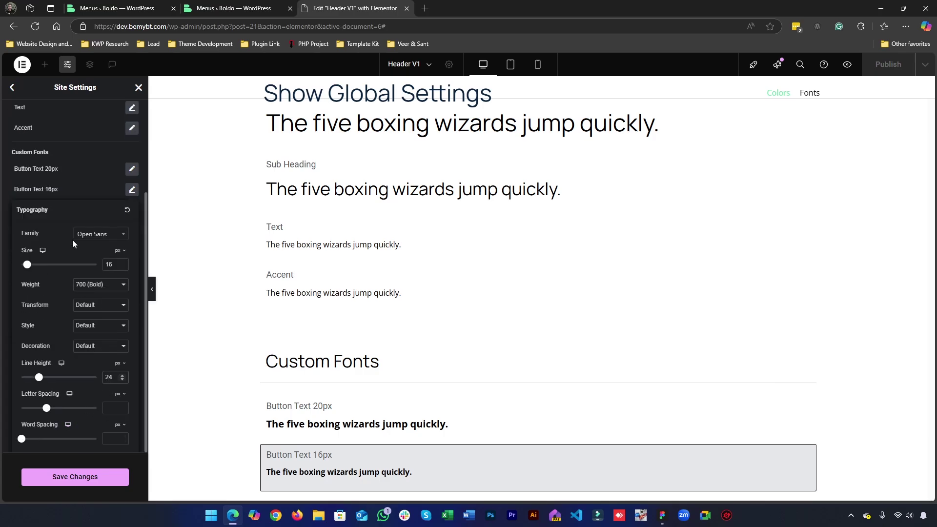
left_click(66, 188)
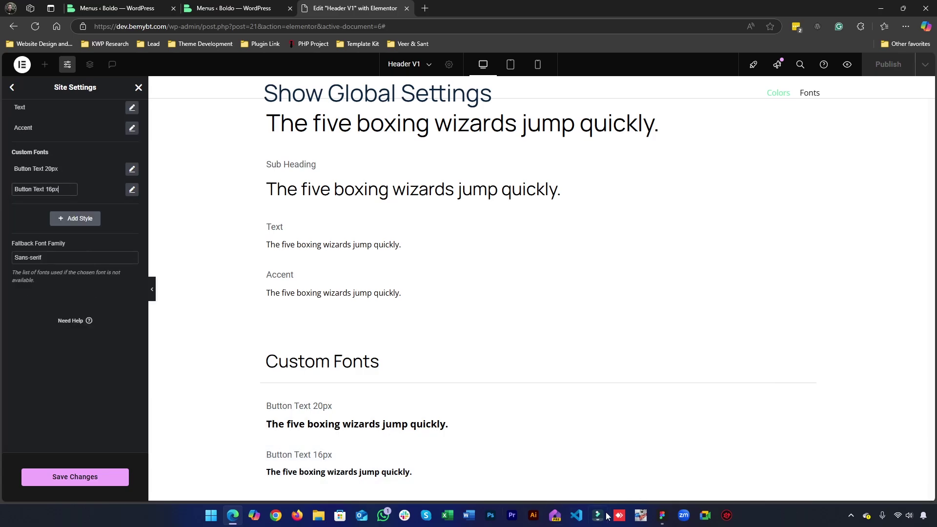
Inspect the typography of the first service card's Explore page link in the Figma design, and return to the Elementor editor.
left_click(662, 516)
scroll(342, 356, "down", 6)
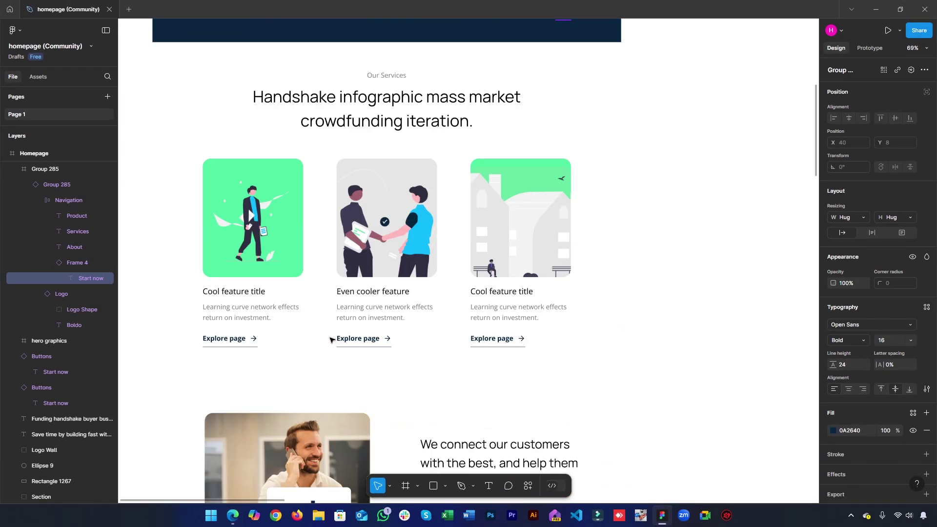
left_click(226, 340)
double_click(226, 340)
left_click(226, 340)
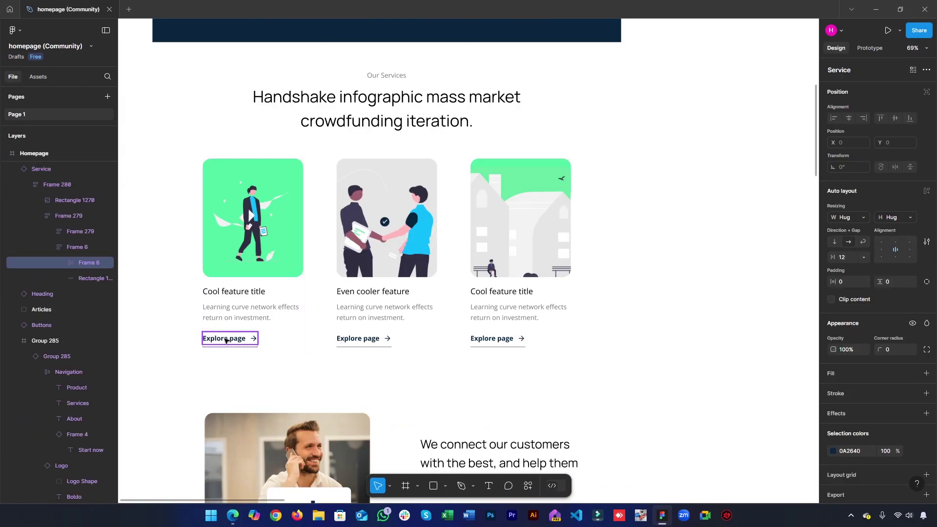
left_click(226, 340)
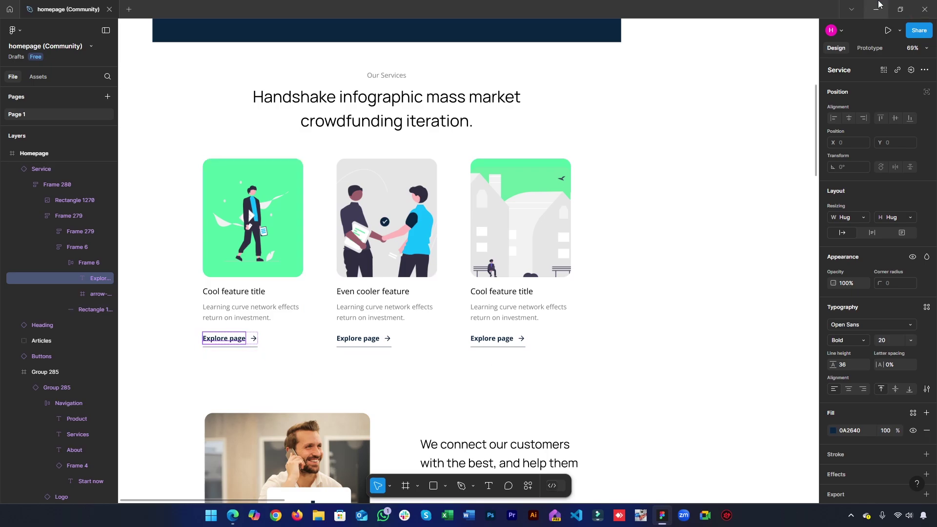
left_click(876, 9)
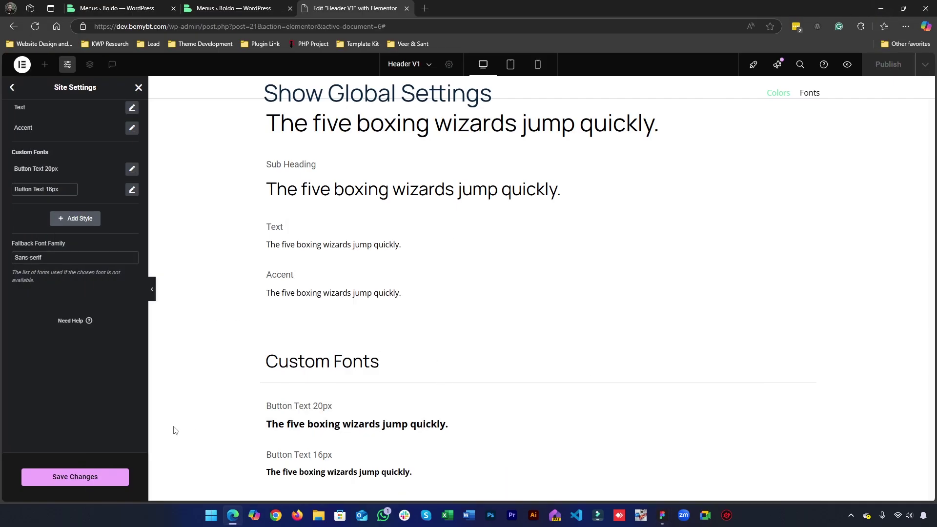
Save the global font changes and close the site settings.
left_click(101, 483)
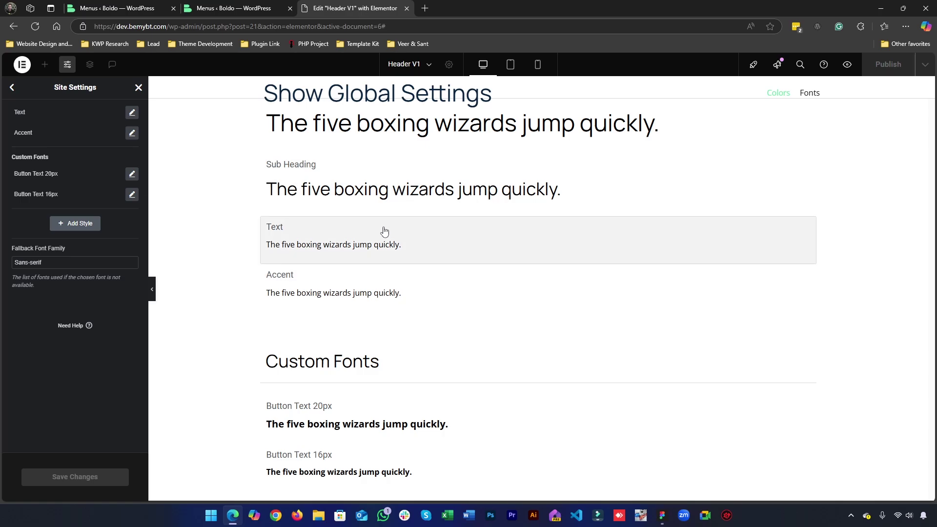
mouse_move(591, 3)
left_mouse_down()
mouse_move(587, 109)
mouse_move(590, 5)
left_mouse_up()
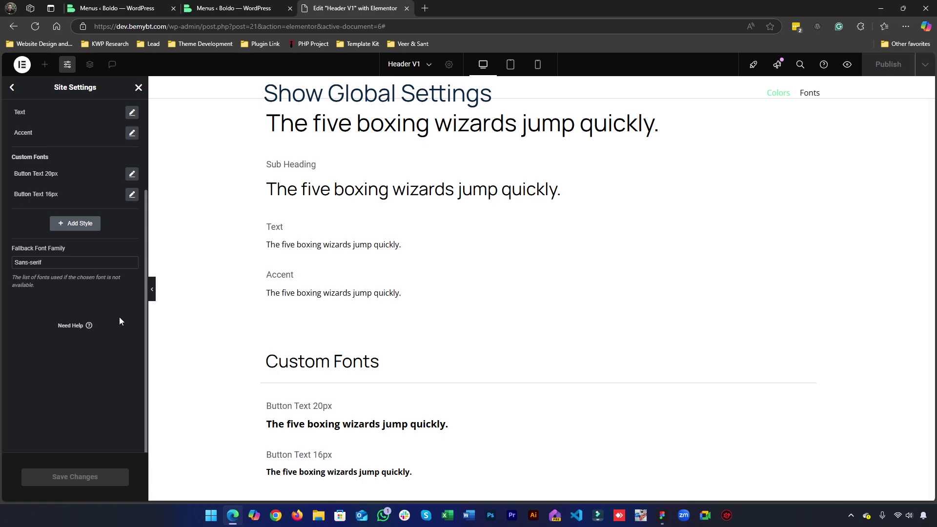
left_click(138, 87)
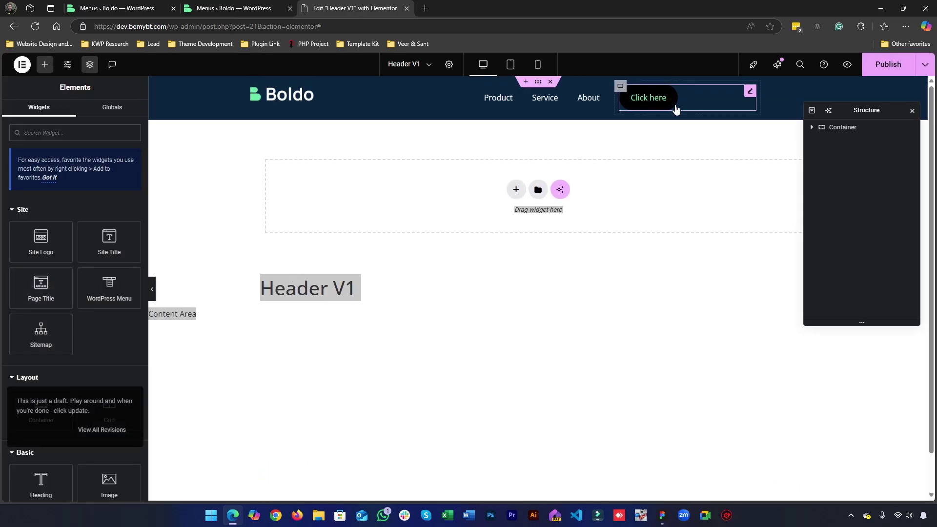
Delete the Click here button from the header's last container.
left_click(681, 99)
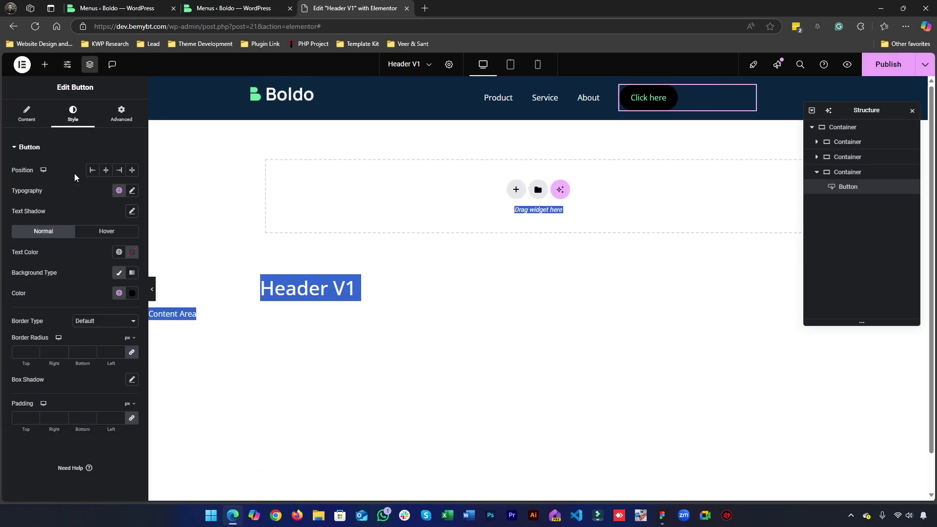
right_click(686, 96)
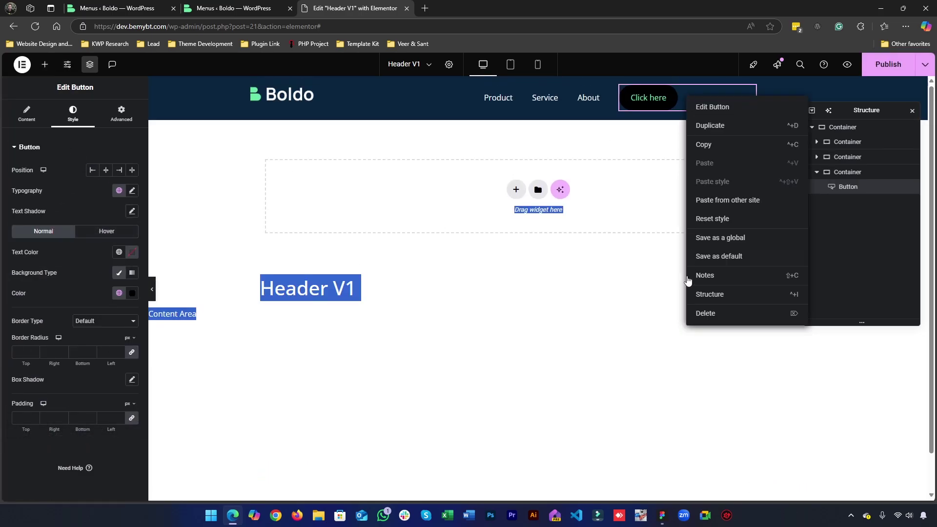
left_click(699, 313)
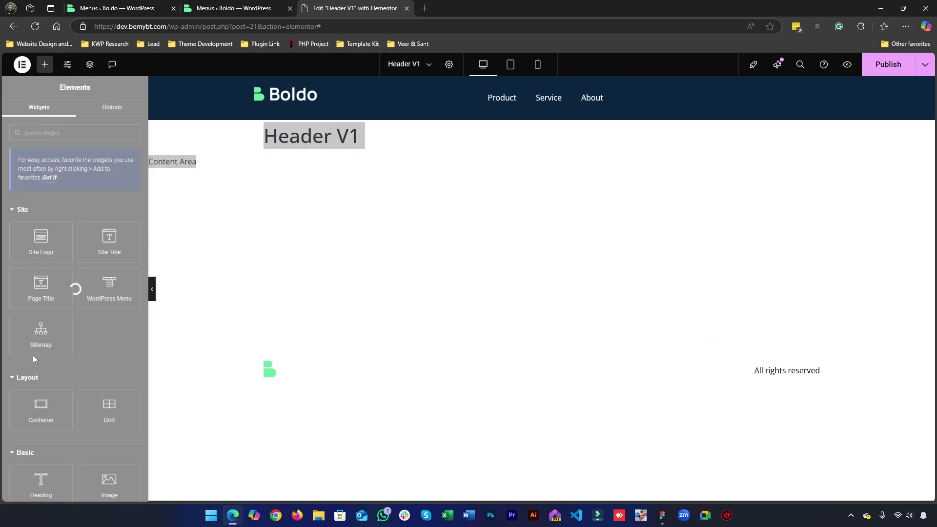
Open the site-wide button style settings and review the button designs on the Figma homepage for reference.
scroll(34, 360, "down", 2)
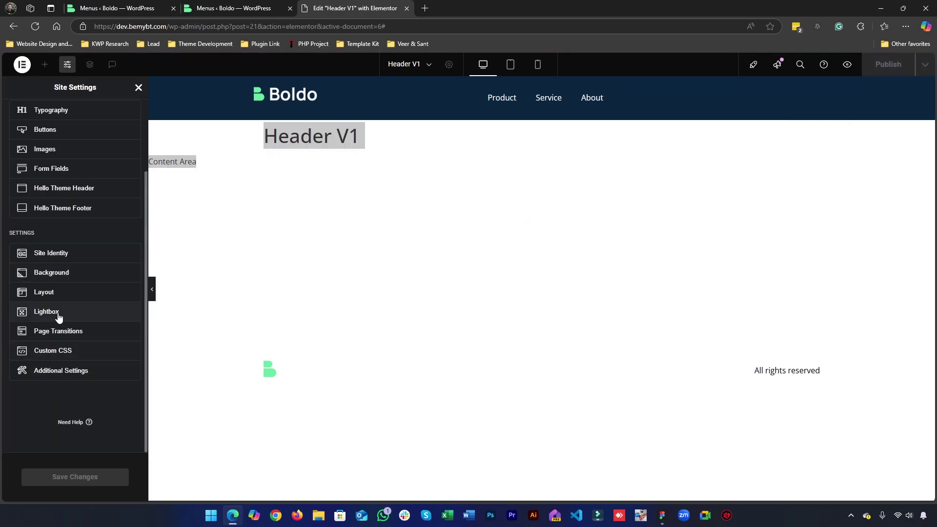
scroll(73, 293, "up", 1)
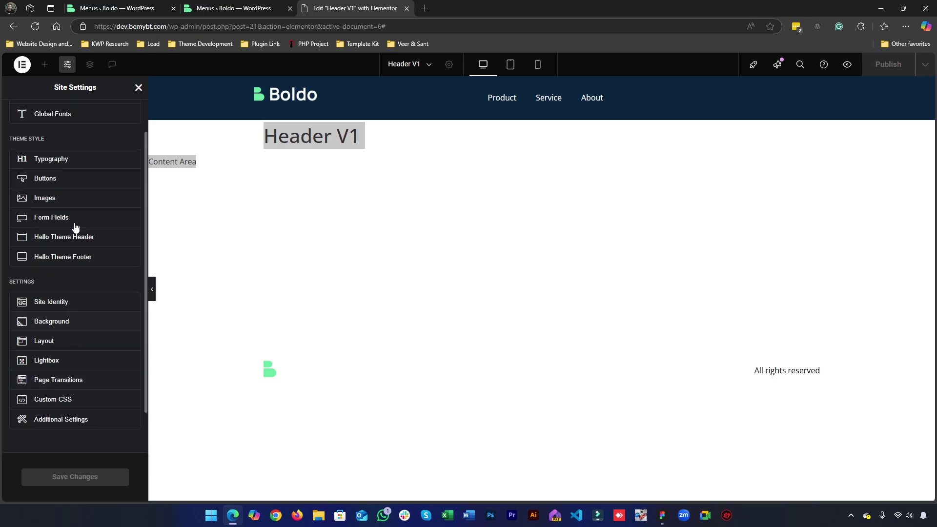
left_click(82, 177)
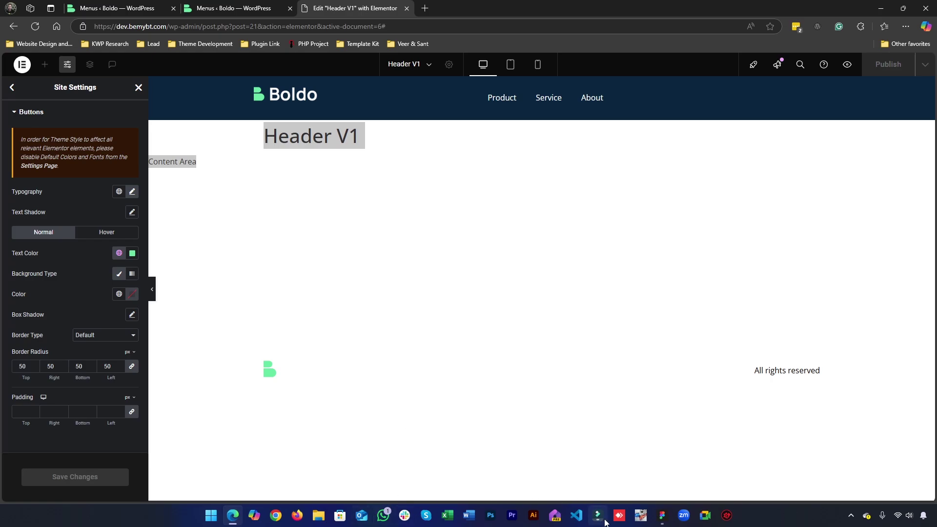
left_click(667, 515)
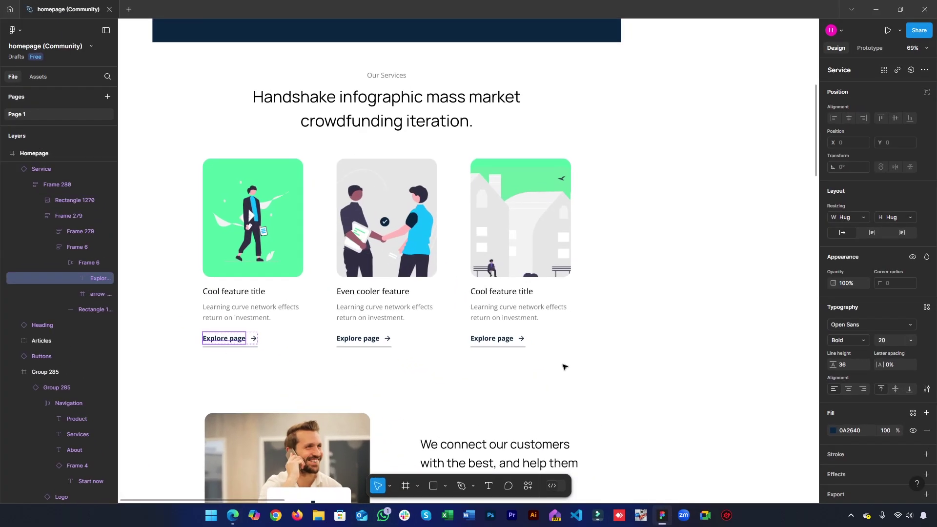
scroll(385, 380, "up", 8)
scroll(349, 320, "down", 4)
scroll(349, 320, "down", 15)
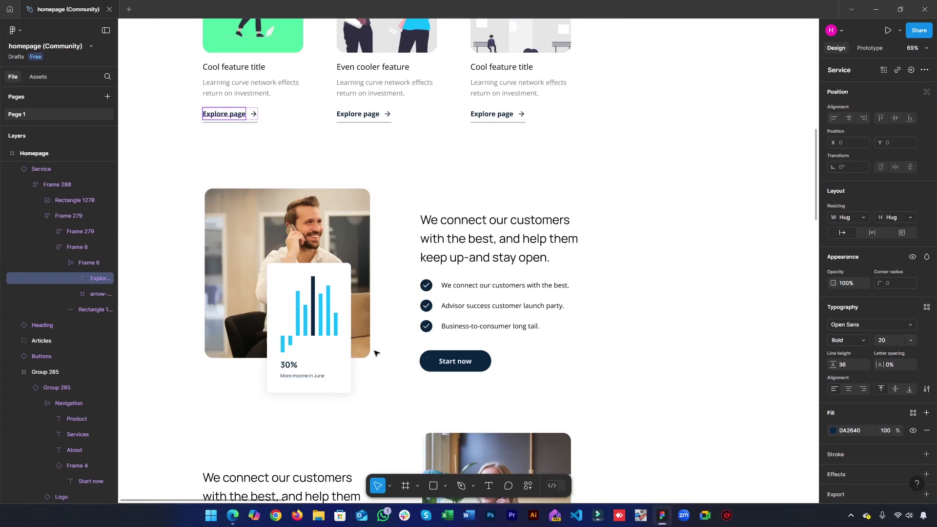
scroll(364, 263, "up", 7)
scroll(362, 264, "up", 8)
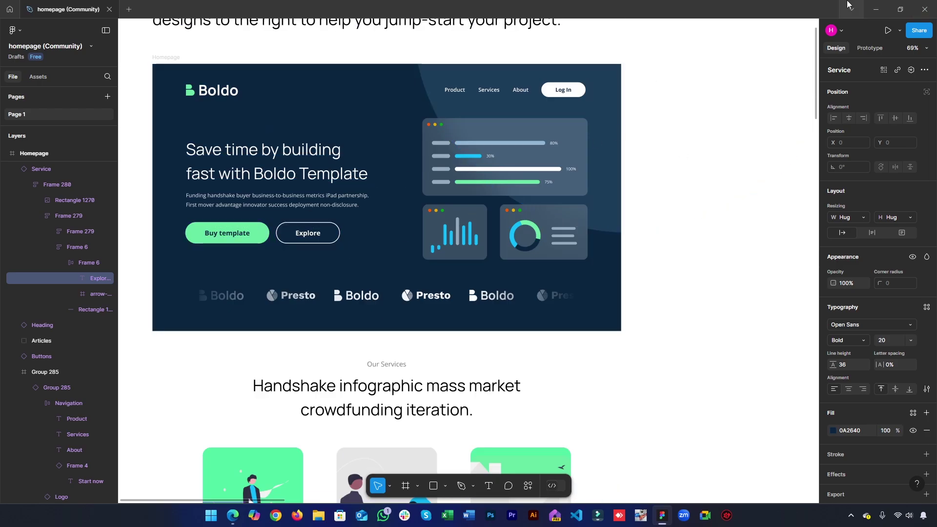
left_click(875, 10)
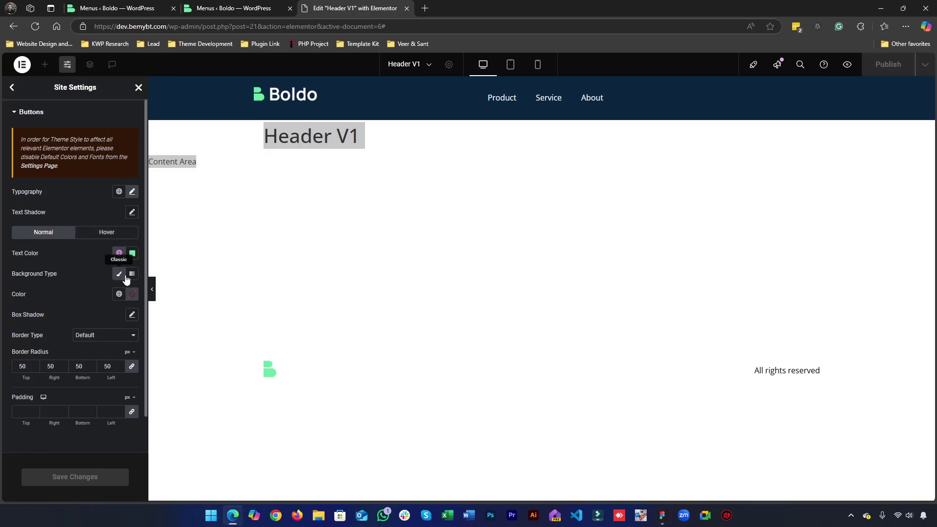
Set the global button style to a Green background with Dark Blue text, and save the site settings.
left_click(119, 294)
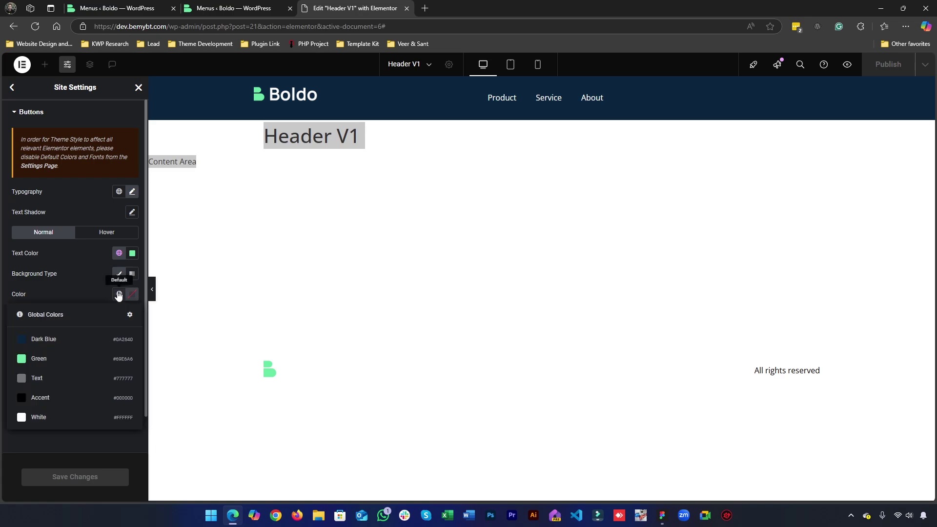
left_click(48, 357)
left_click(119, 254)
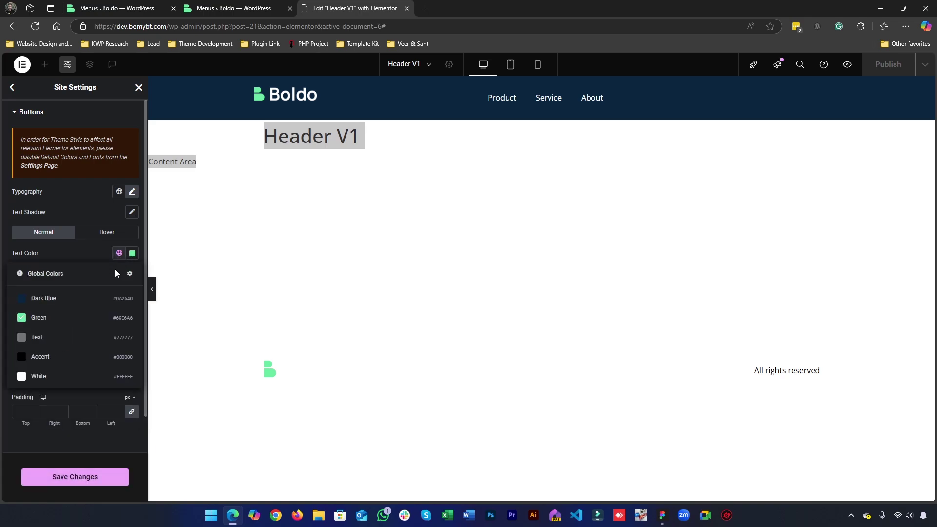
left_click(73, 298)
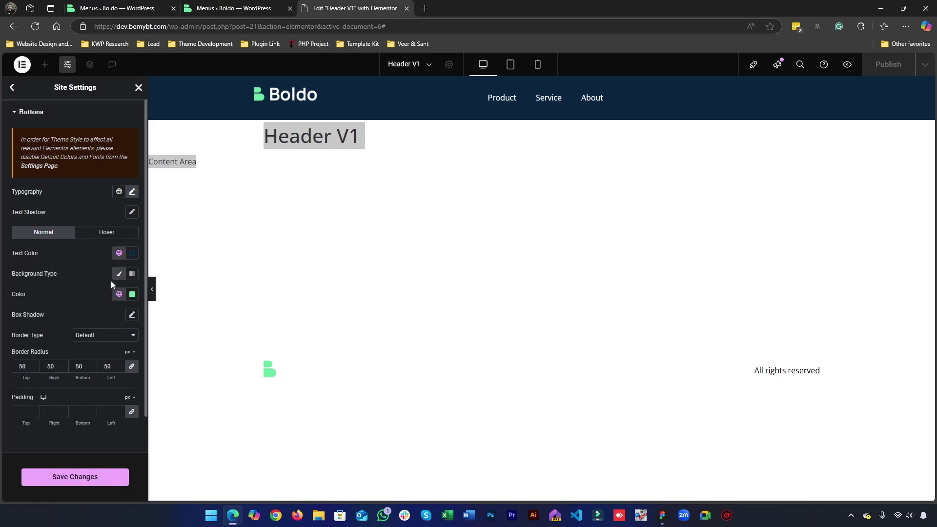
left_click(75, 477)
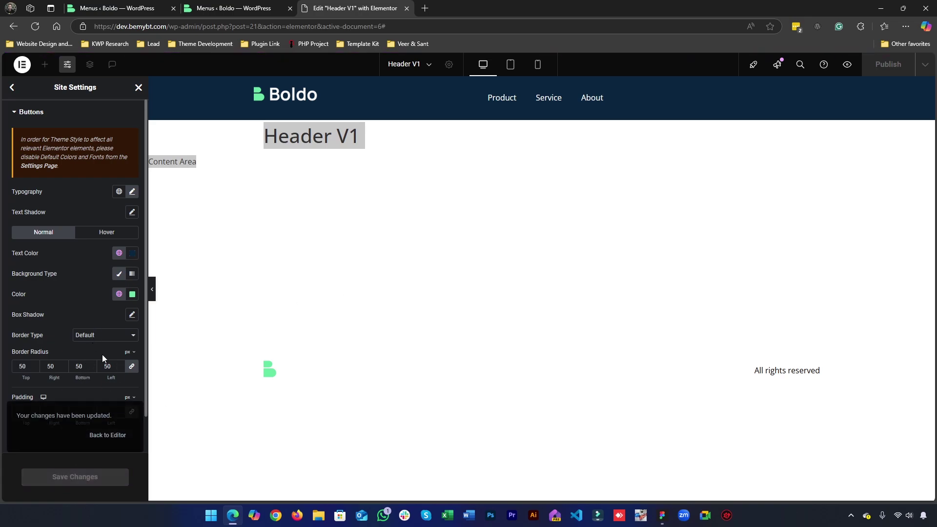
left_click(137, 88)
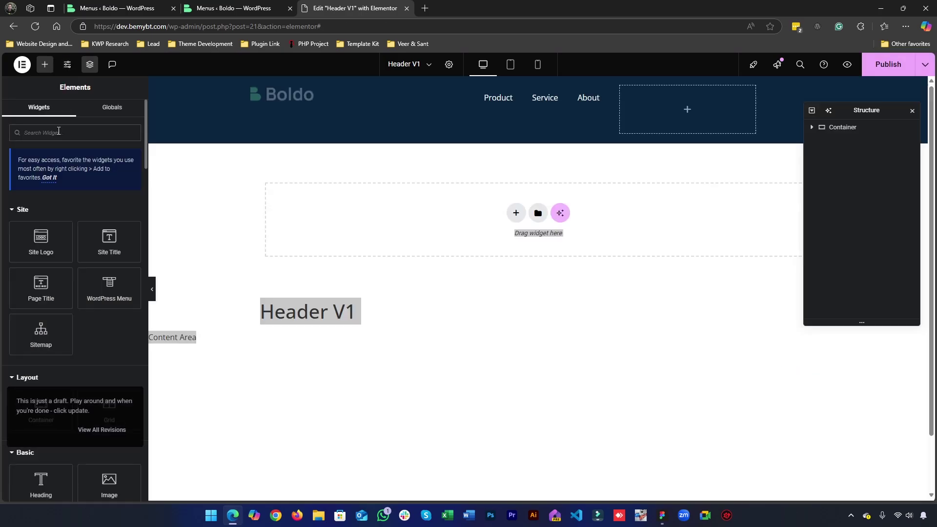
Add a Button widget to the header's empty last container and give it the Green global background color.
type("button")
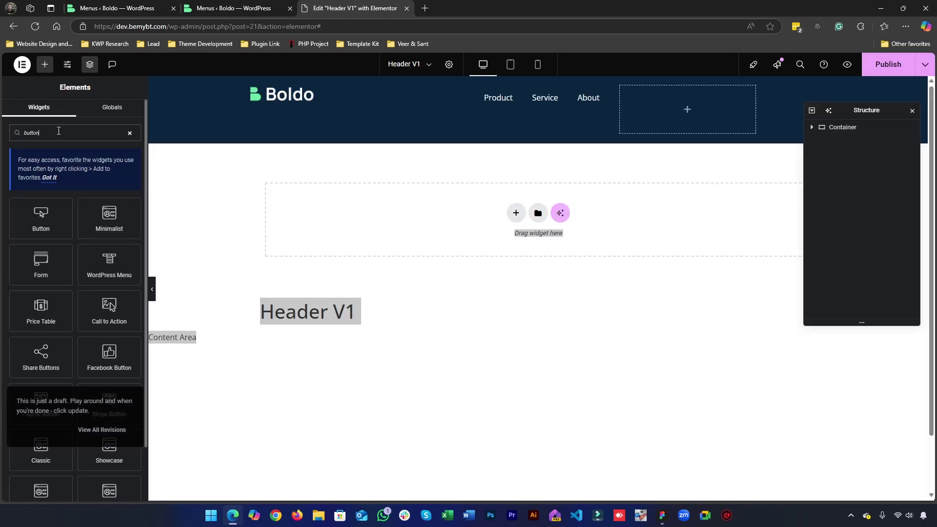
left_click_drag(37, 218, 684, 100)
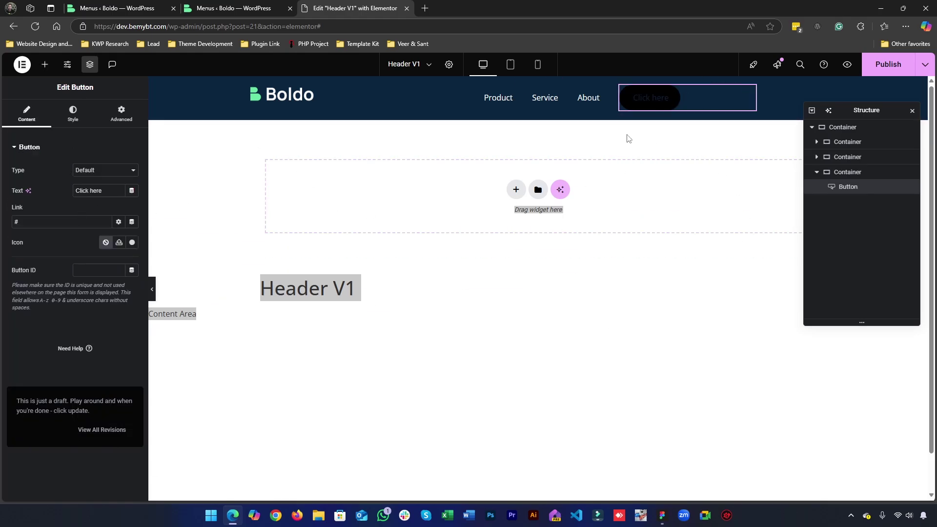
left_click(79, 115)
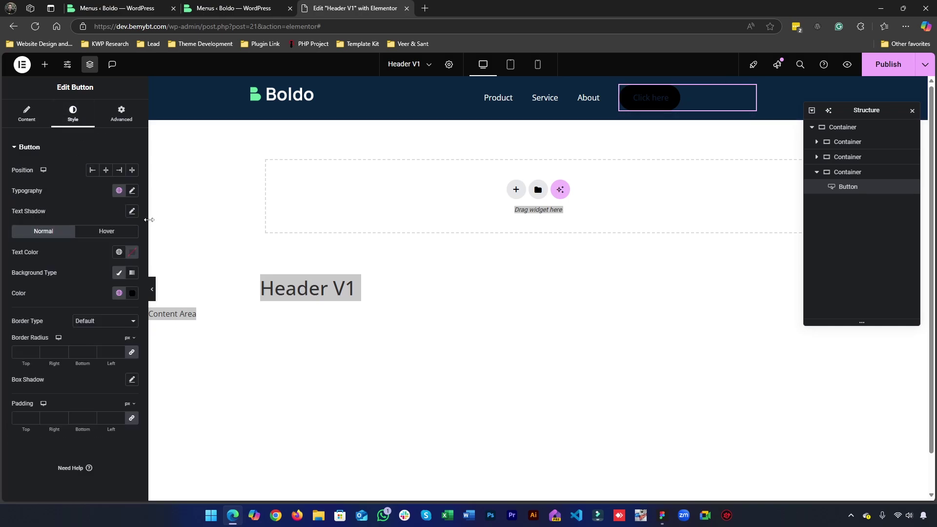
left_click(121, 301)
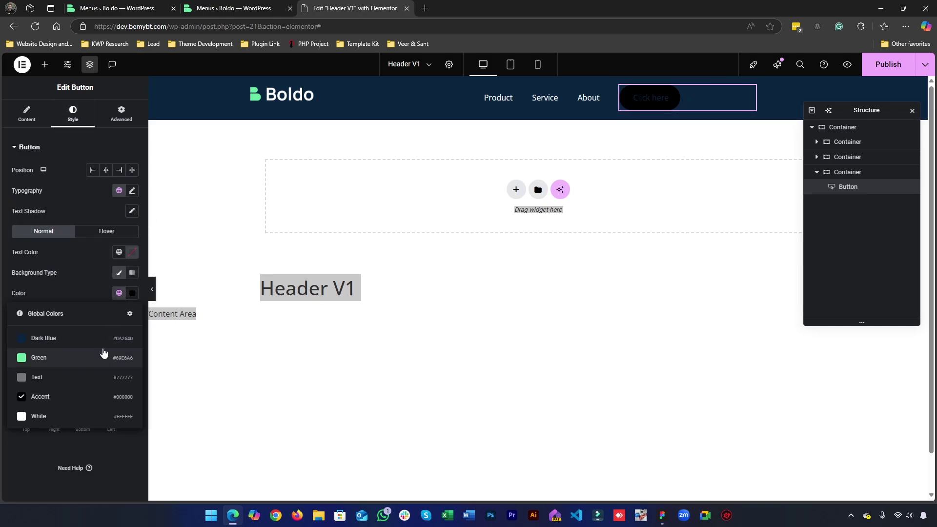
left_click(100, 357)
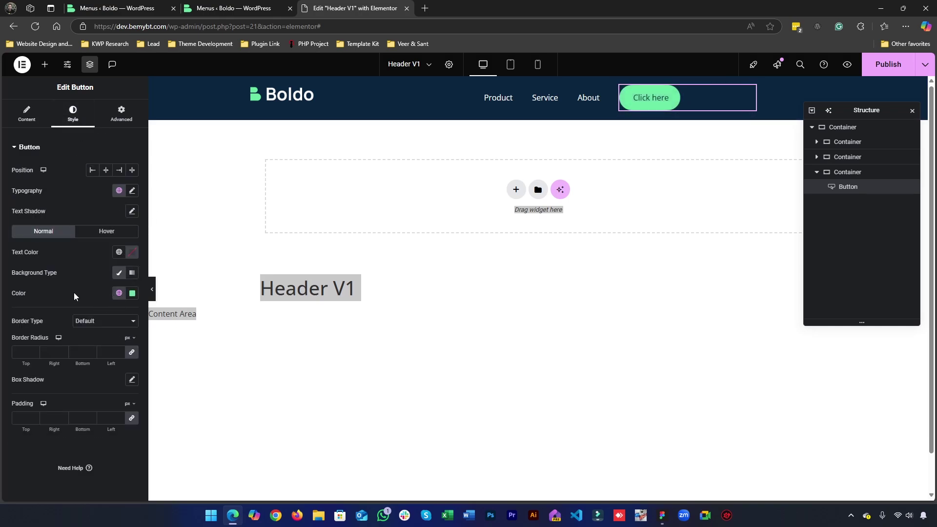
Unlink the button's padding values and set them to 10 px top and bottom and 30 px right and left.
left_click(131, 418)
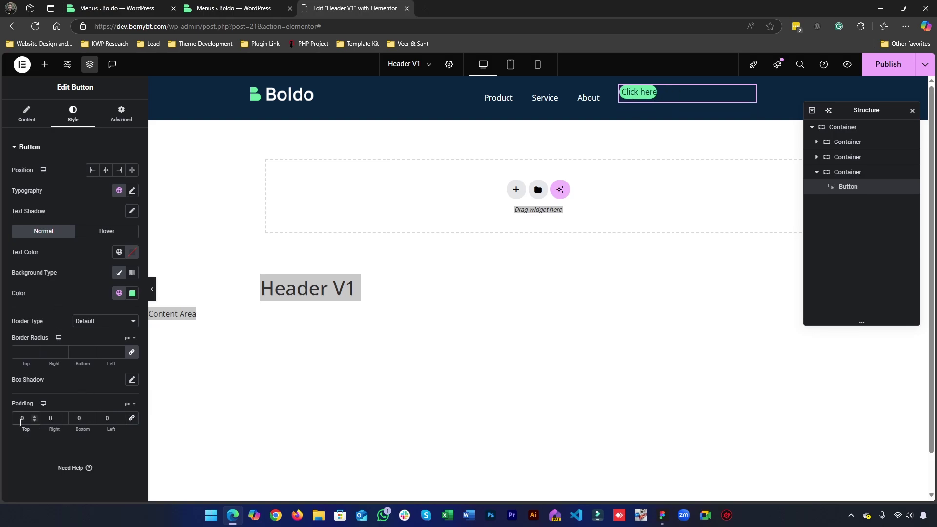
type("1")
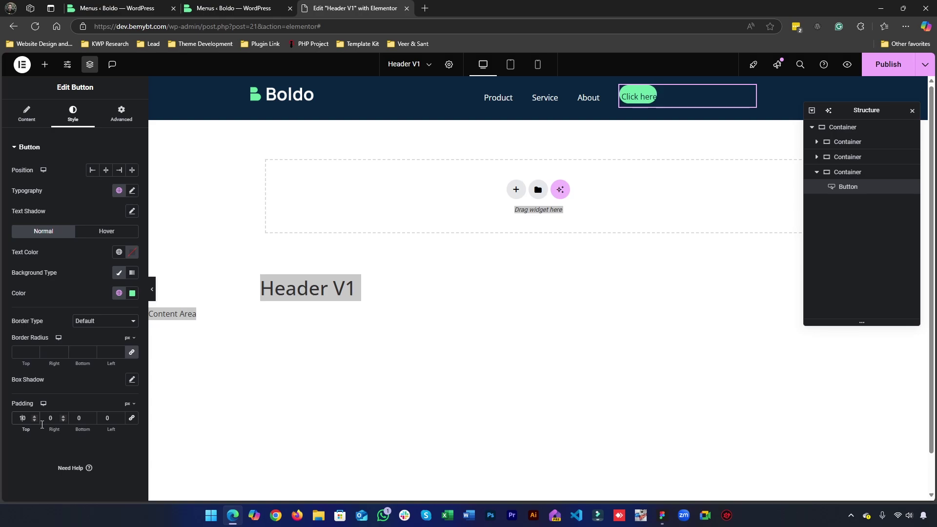
left_click(81, 418)
type("10")
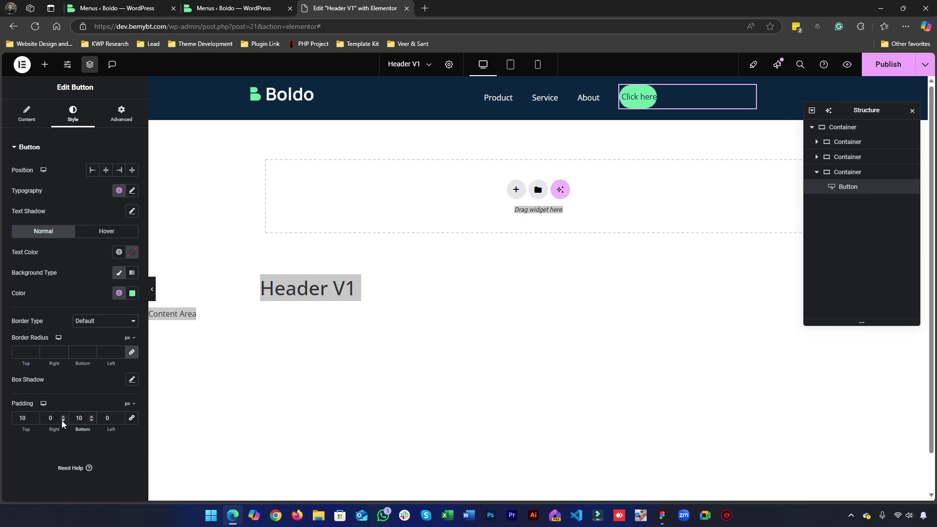
left_click(51, 418)
type("30")
left_click(103, 417)
type("3")
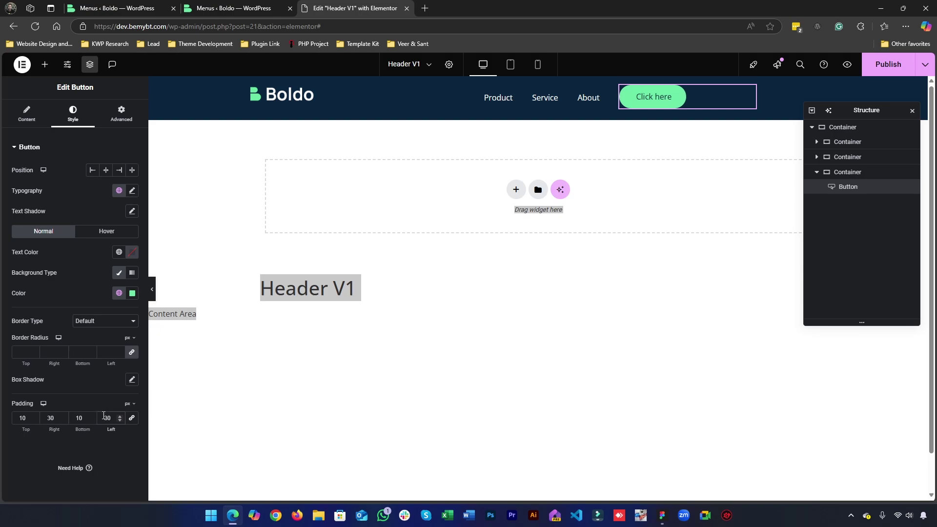
Change the header button's colors to a White background with Dark Blue text, checking against the Figma design.
left_click(119, 293)
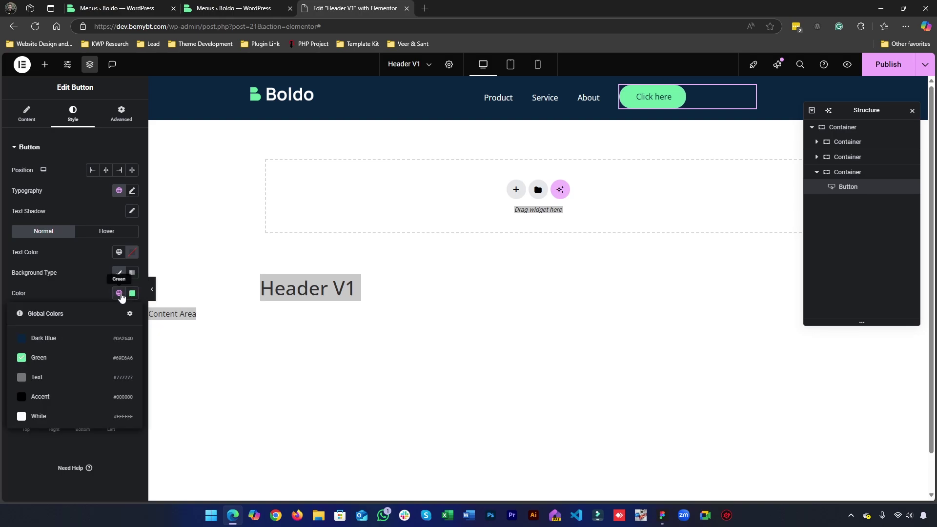
left_click(44, 416)
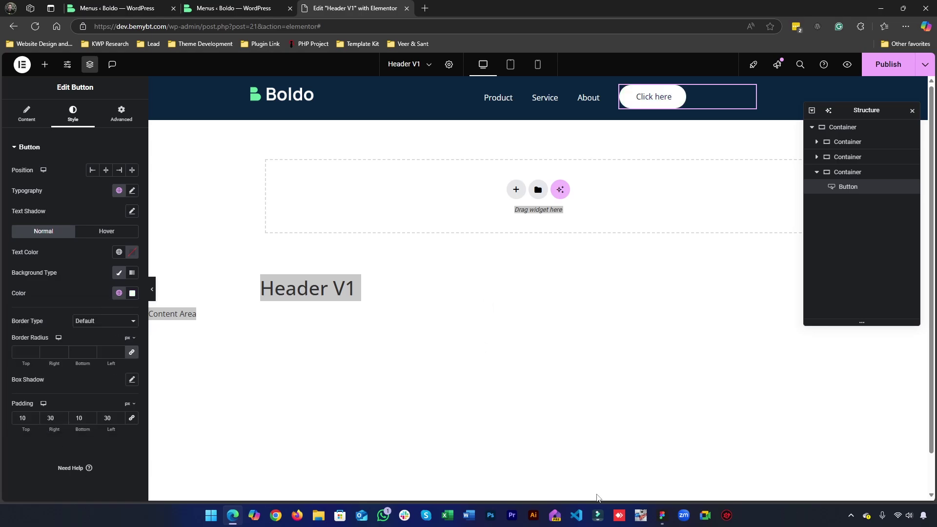
left_click(662, 516)
left_click(662, 517)
left_click(132, 252)
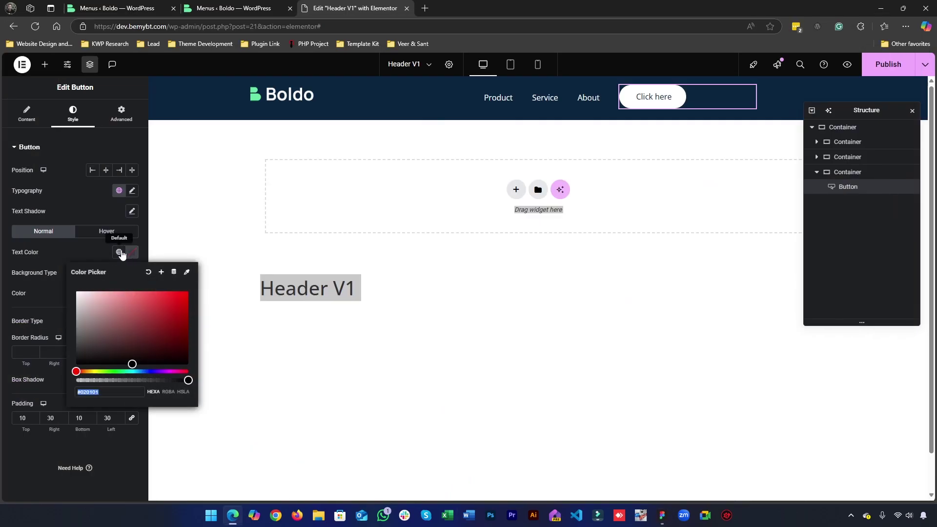
left_click(121, 252)
left_click(101, 298)
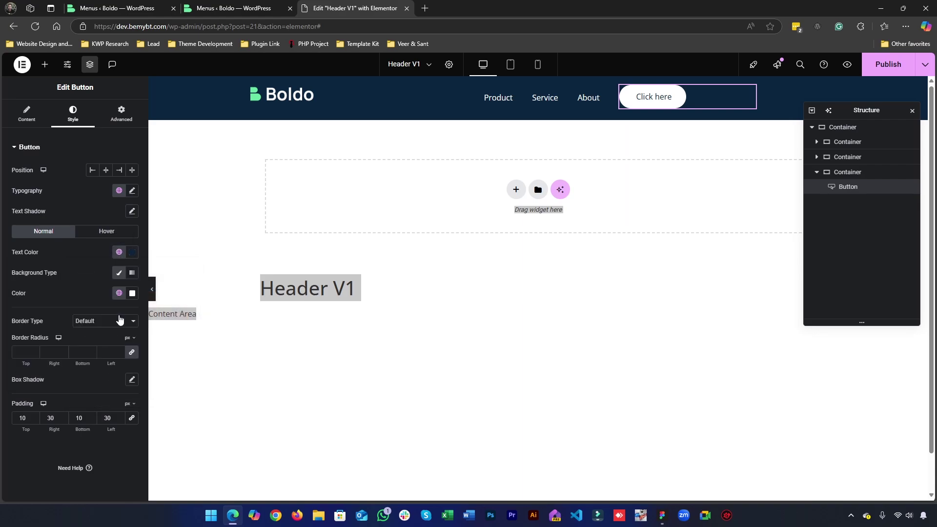
Apply the Button Text 16px global font to the header button and align it to the right of its container.
left_click(119, 191)
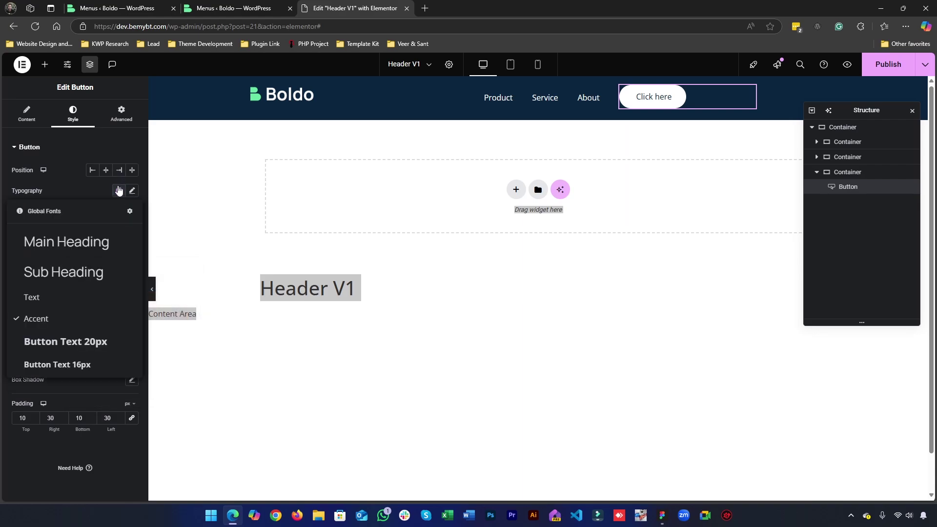
left_click(70, 364)
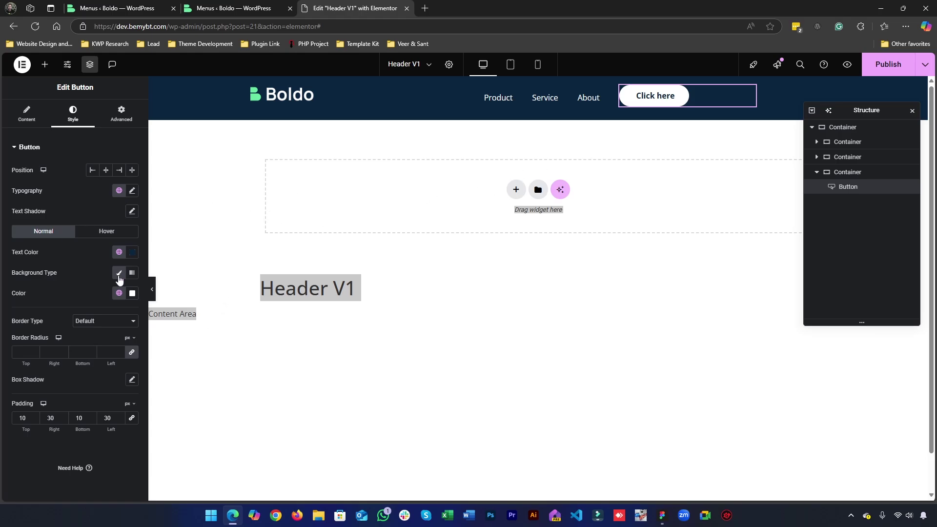
left_click(120, 170)
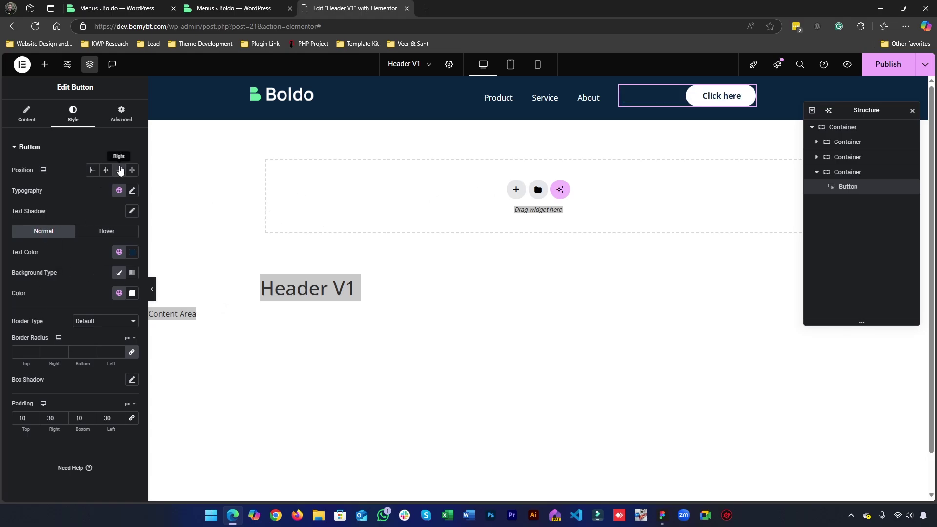
Move the button into the navigation menu's container and delete the emptied last container from the header.
left_click(625, 92)
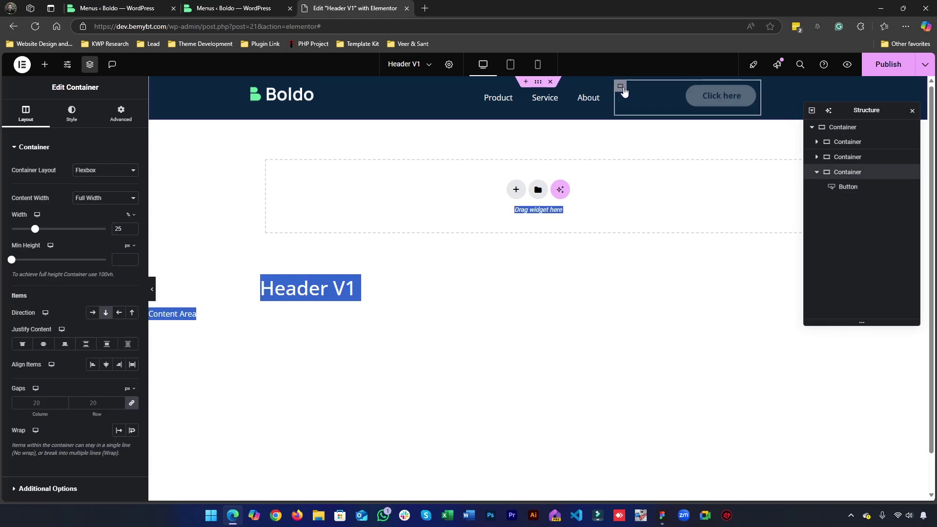
left_click(128, 234)
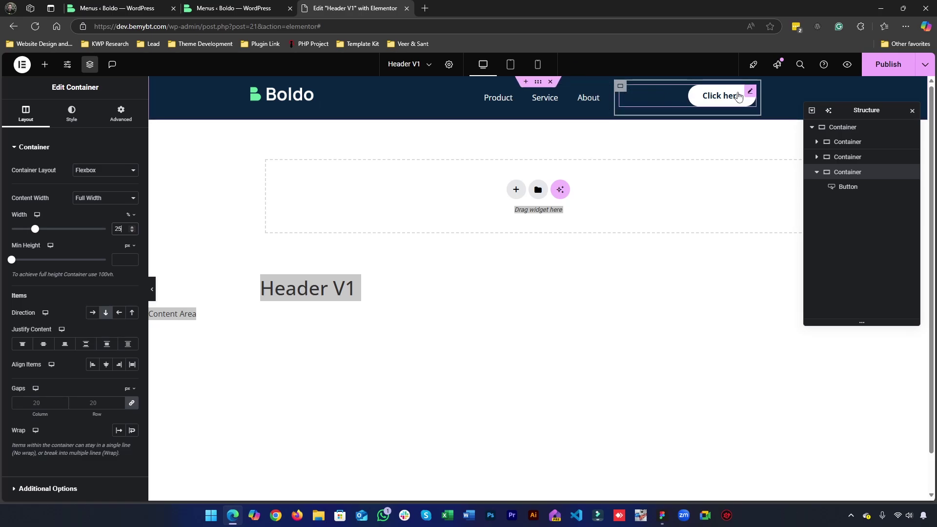
left_click_drag(738, 96, 569, 108)
right_click(621, 91)
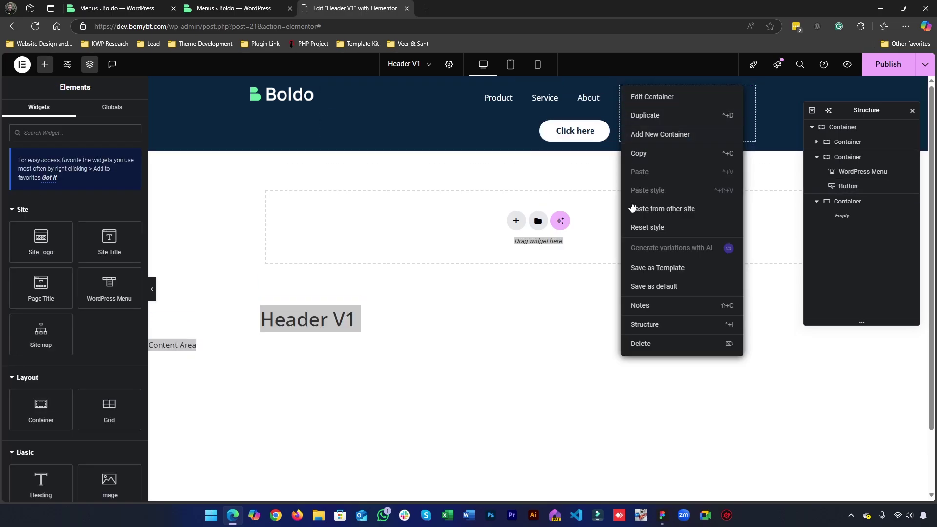
left_click(637, 344)
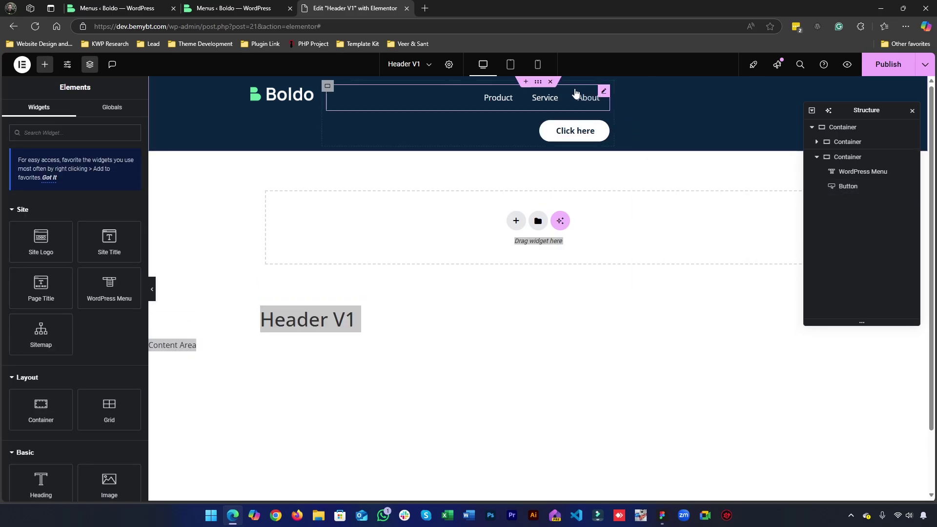
Set the width of the container holding the menu and button to 87%.
left_click(292, 122)
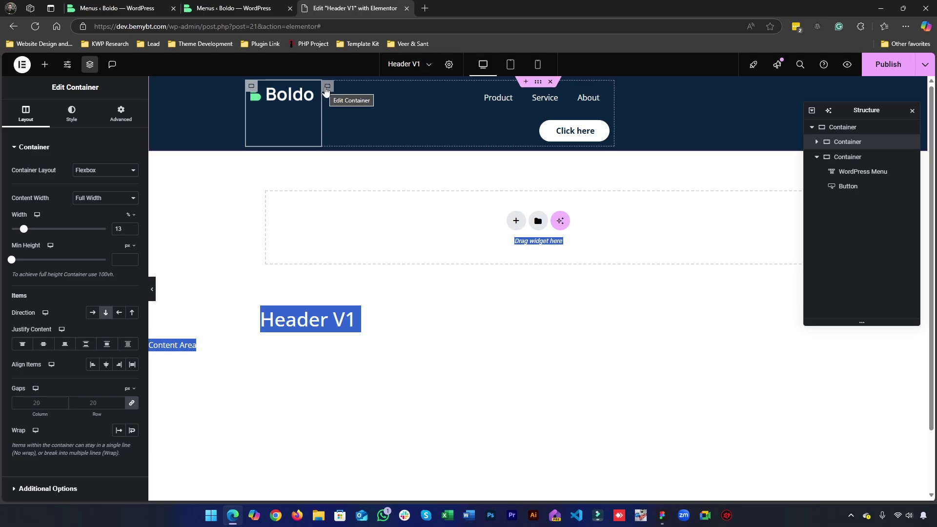
left_click(327, 87)
double_click(116, 227)
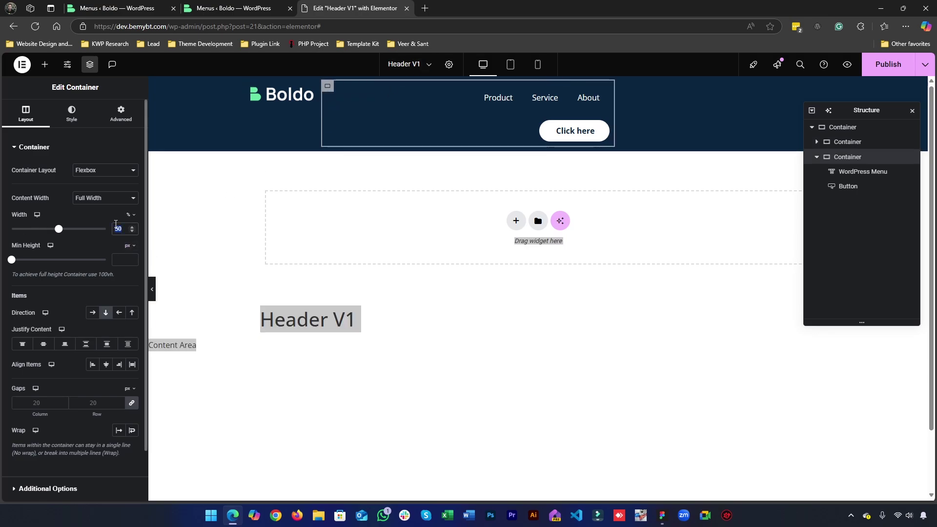
type("87")
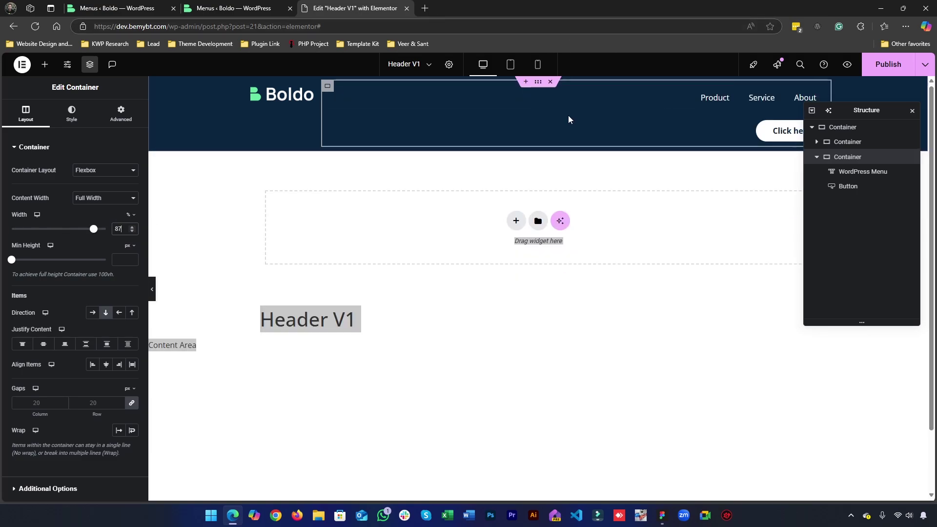
Arrange the menu-and-button container's items in a horizontal row justified to the end, and close the Structure window.
left_click(324, 91)
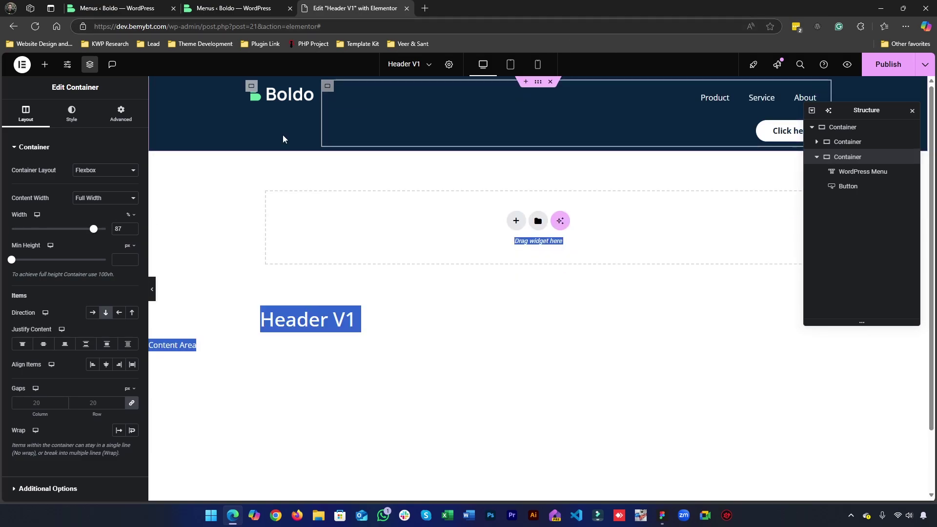
left_click(93, 315)
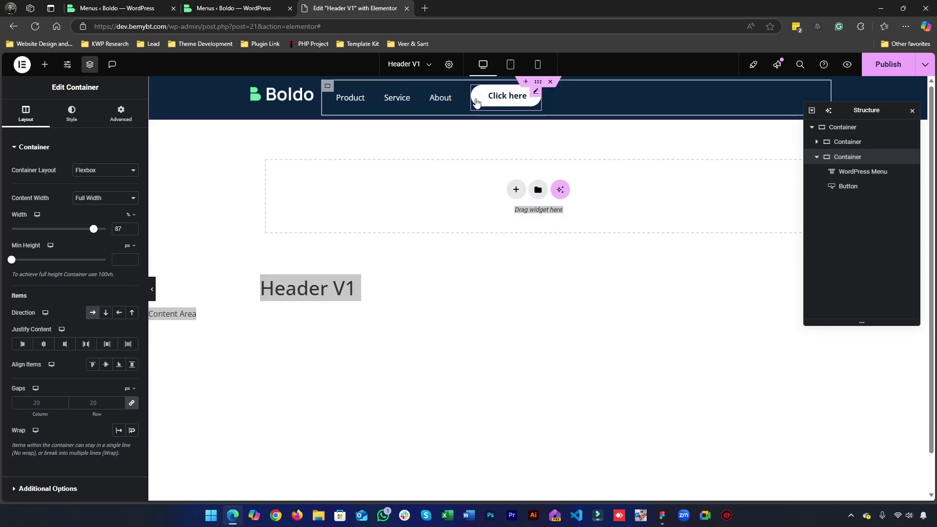
left_click(61, 345)
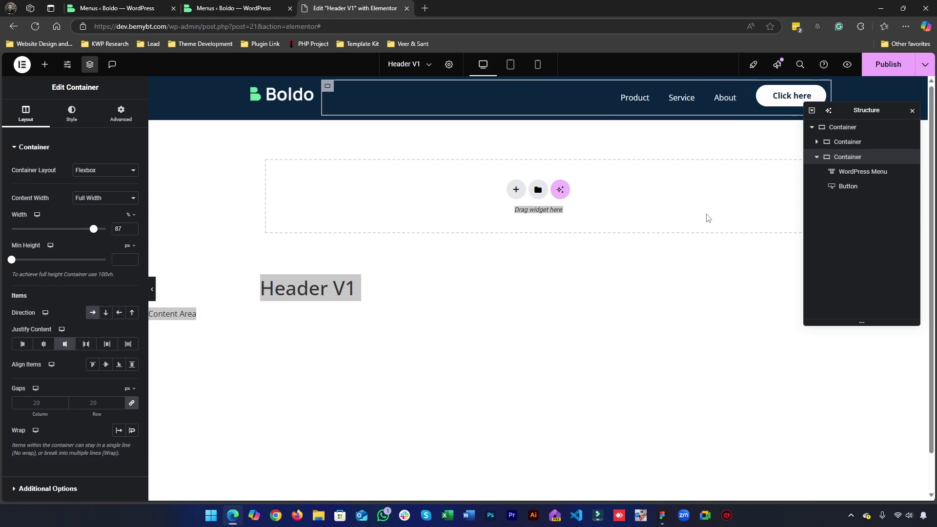
left_click(911, 110)
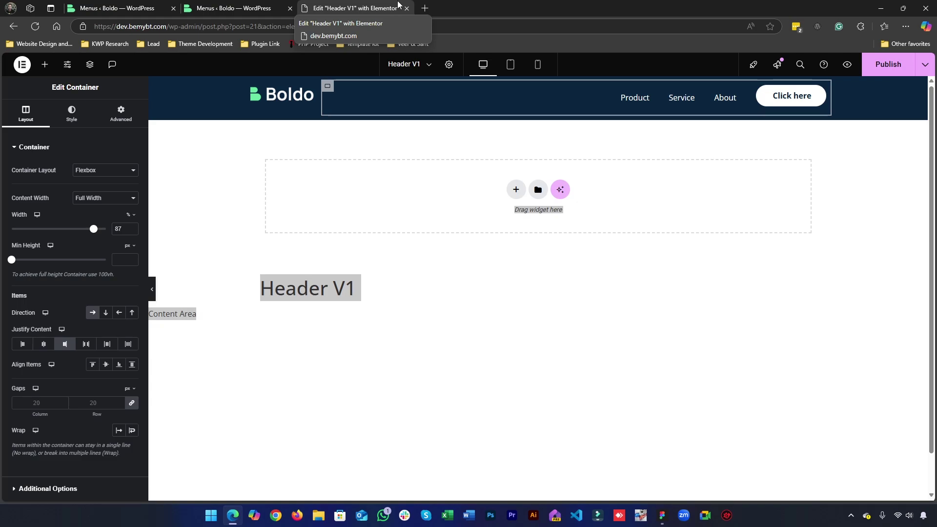
Make the header button's box shadow color fully transparent, rgba(0, 0, 0, 0).
left_click(805, 108)
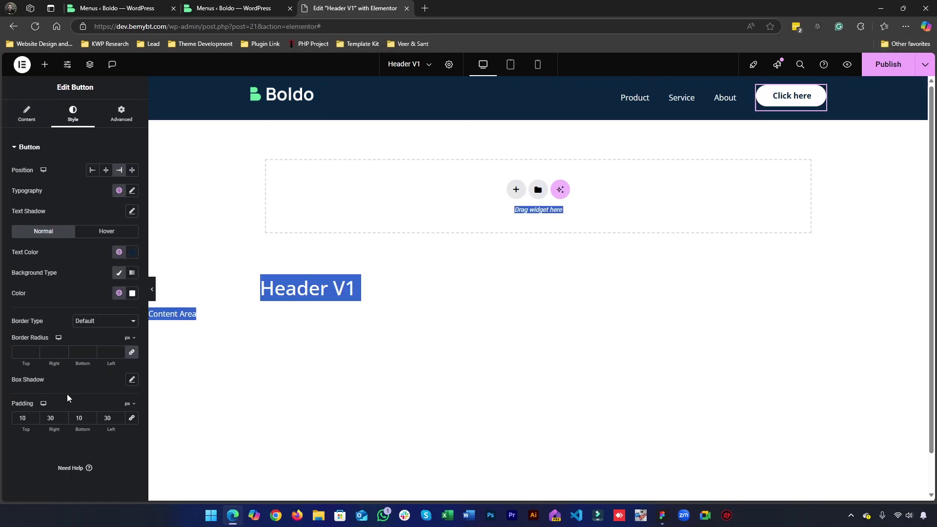
left_click(131, 383)
left_click(122, 409)
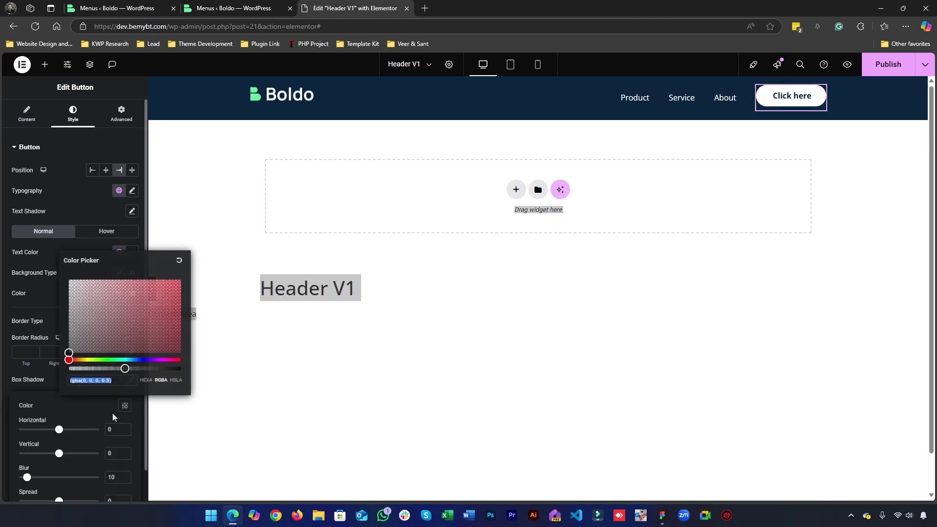
left_click_drag(124, 369, 37, 369)
left_click(2, 369)
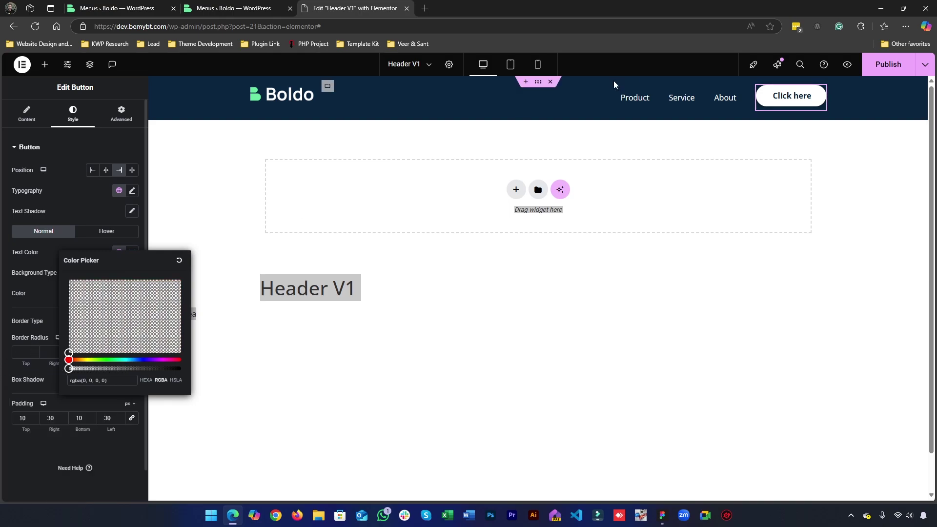
left_click(36, 293)
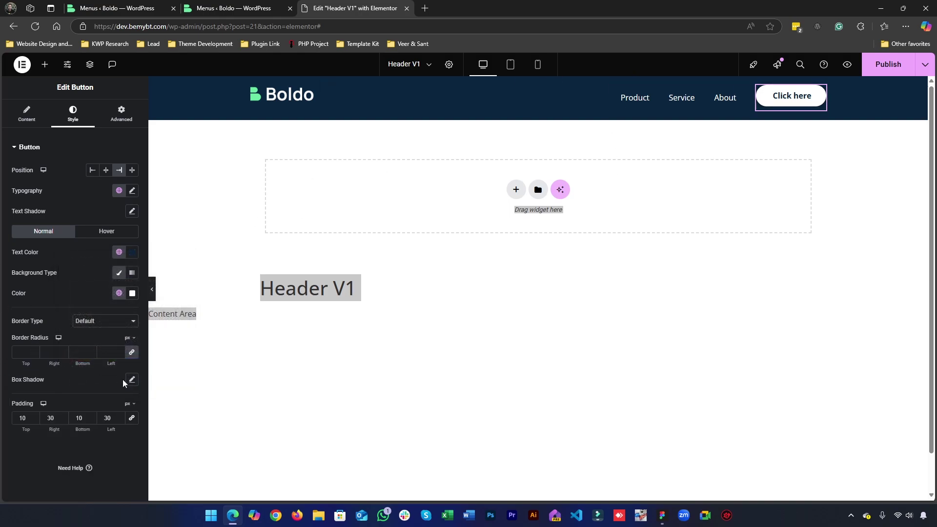
Check the button label in the Figma design and change the header button's text to "Login".
left_click(662, 515)
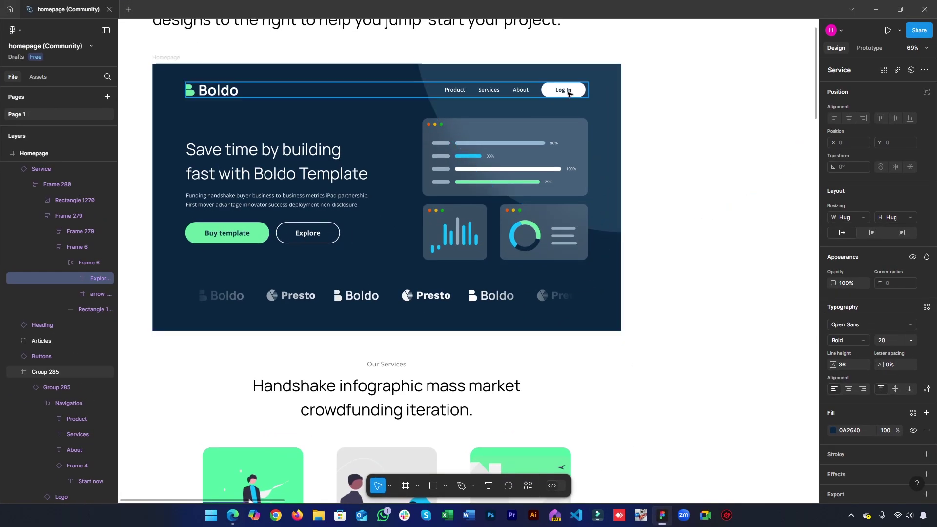
left_click(662, 515)
left_click(40, 123)
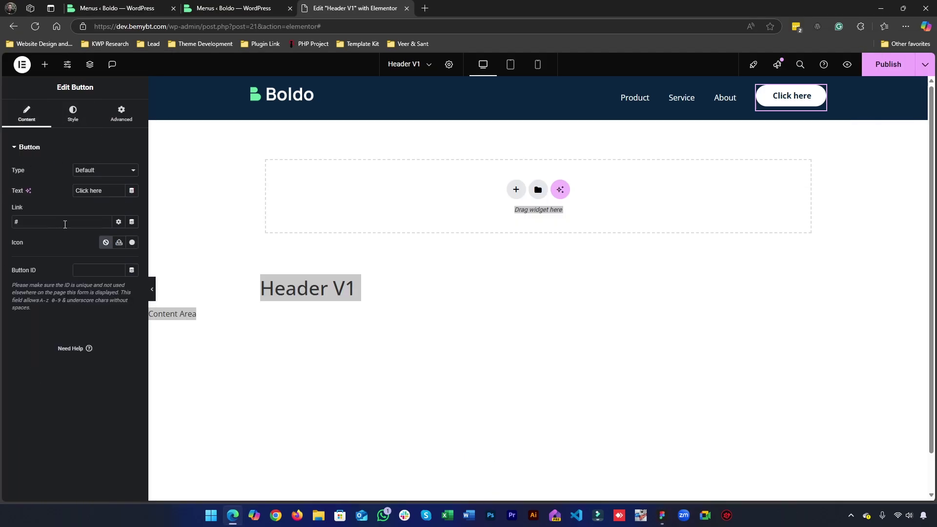
key("ctrl+shift+Left")
key("ctrl+shift+Left")
type("Login")
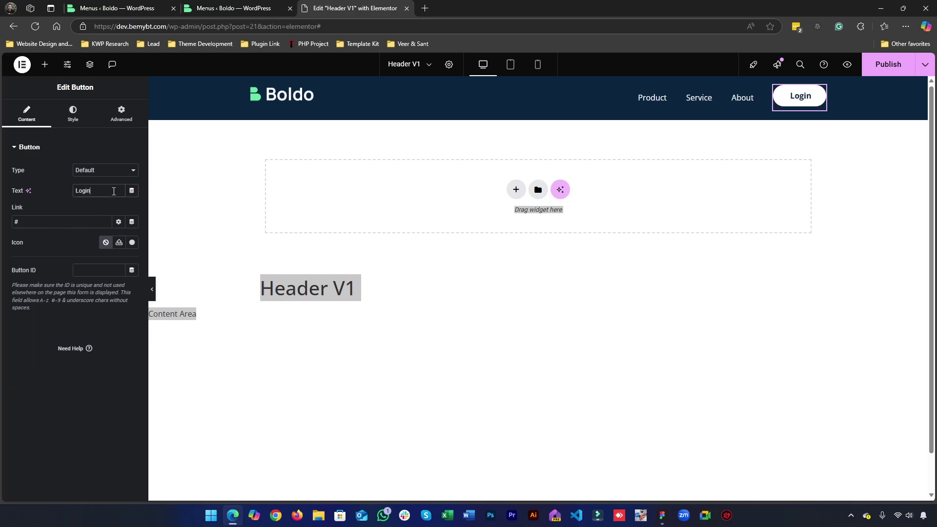
Compare with the Figma design and set the Login button's padding to 5 px top and bottom, 40 px right and left.
left_click(662, 515)
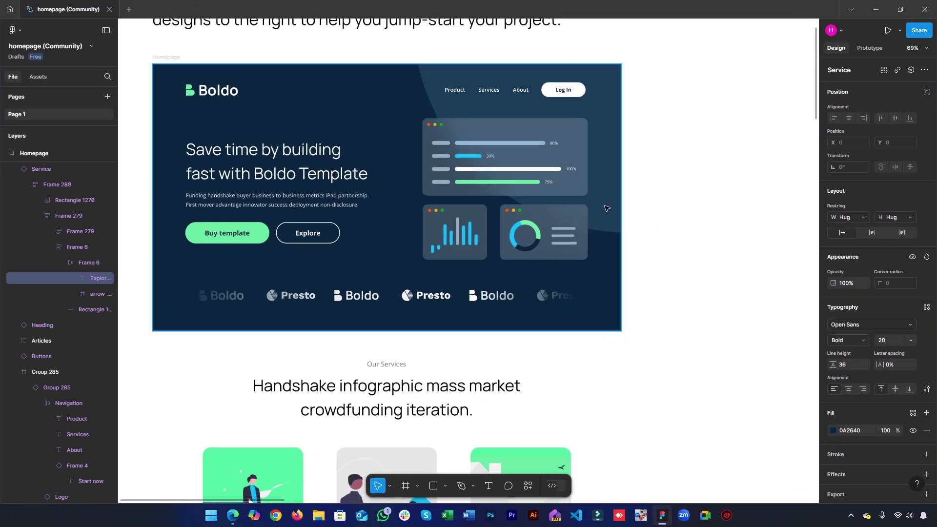
left_click(662, 515)
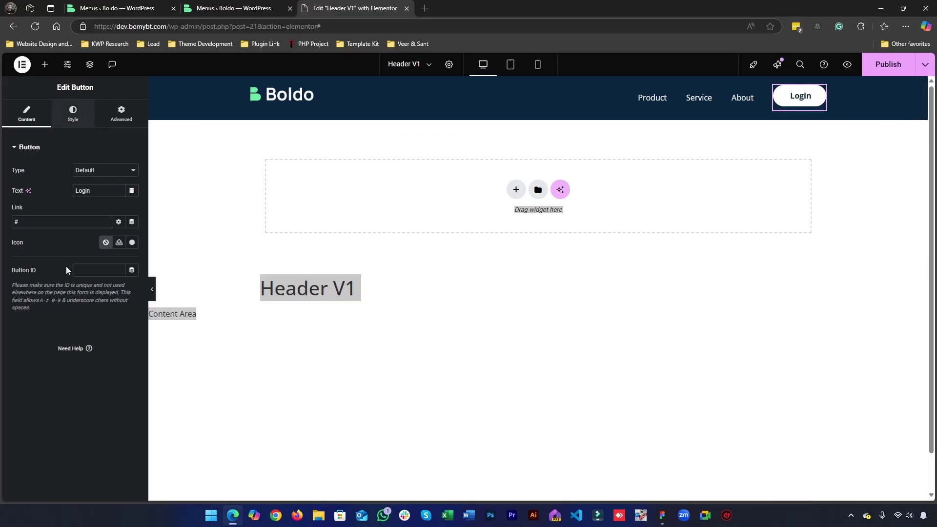
left_click(73, 113)
double_click(17, 418)
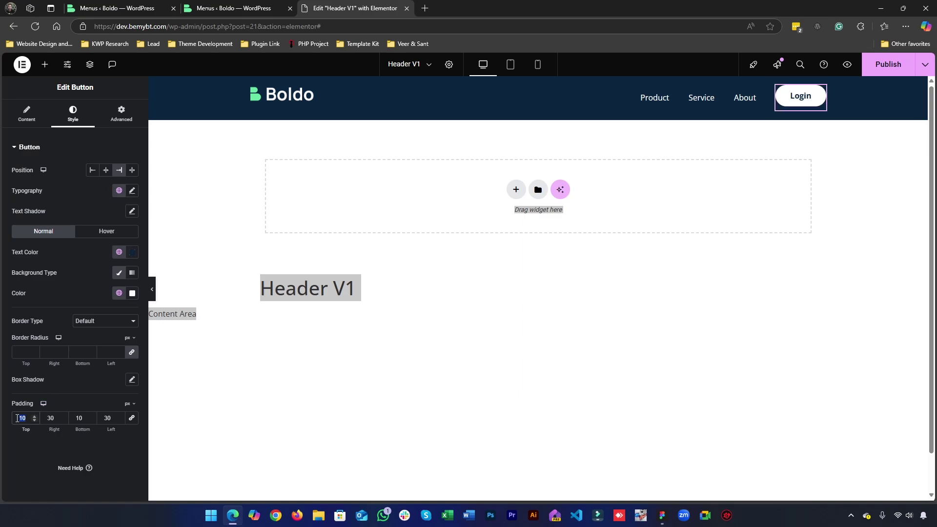
type("5")
left_click(72, 415)
type("5")
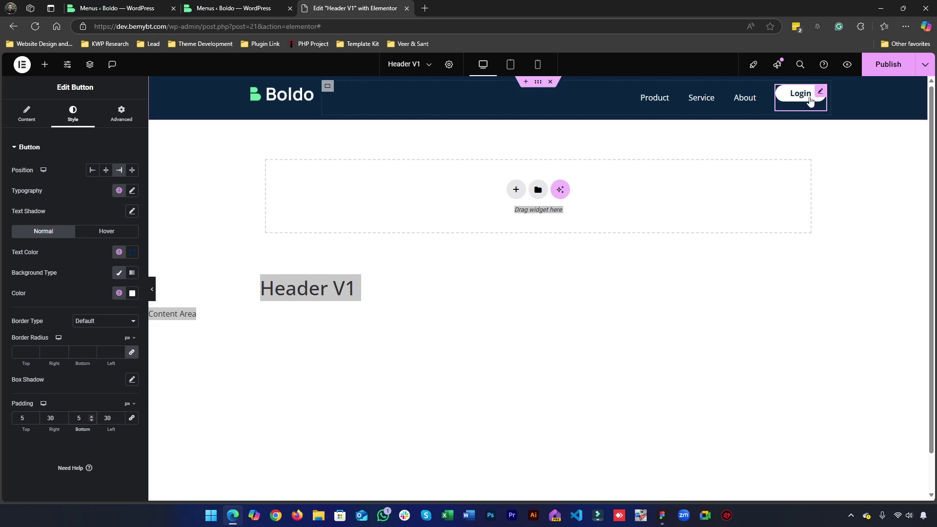
left_click(42, 415)
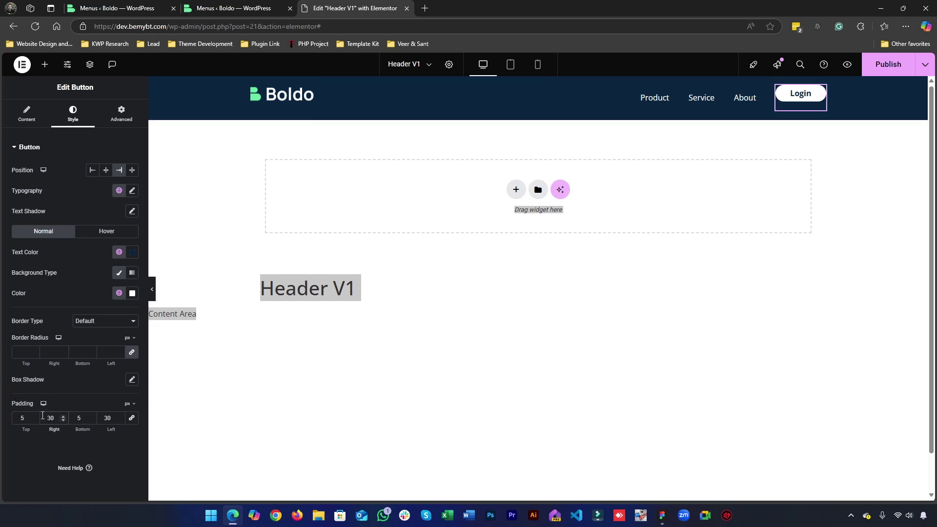
key("Delete")
type("4")
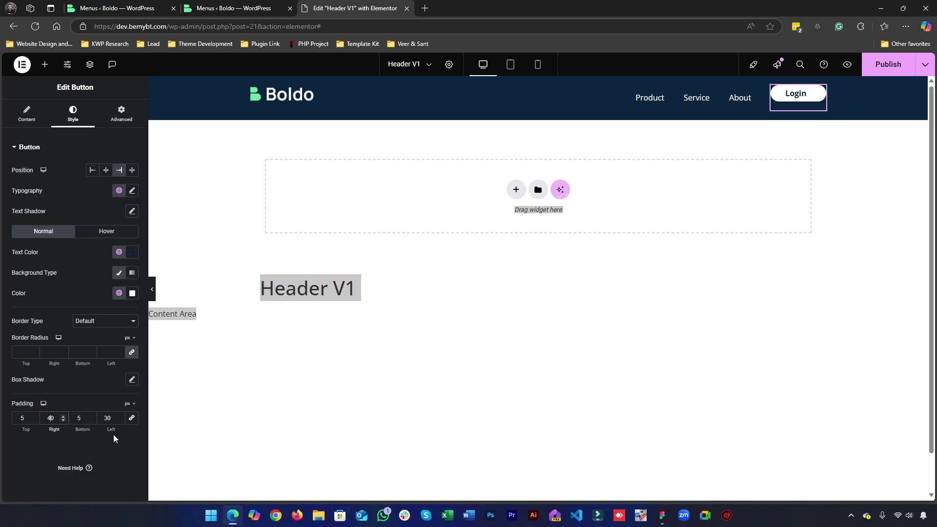
left_click(112, 418)
type("40")
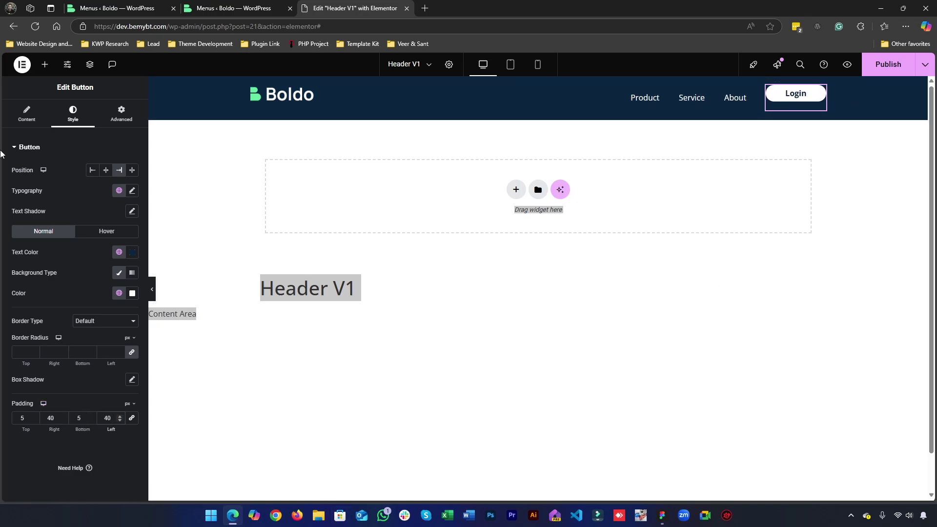
Increase the Login button's top and bottom padding to 7 px.
left_click(19, 421)
key("Up")
key("Up")
left_click(81, 418)
key("Up")
key("Up")
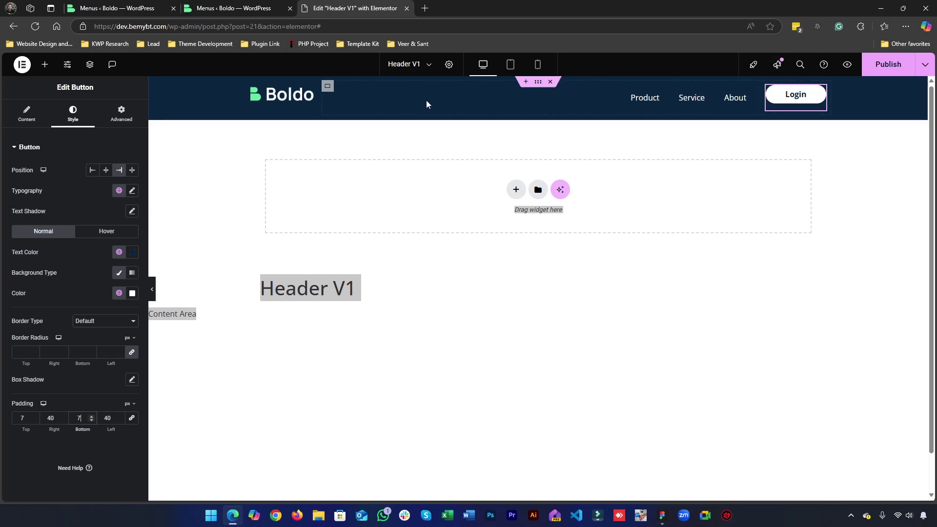
Inspect the Log In button's padding in Figma and set the header button's top and bottom padding to 8 px to match.
left_click(662, 515)
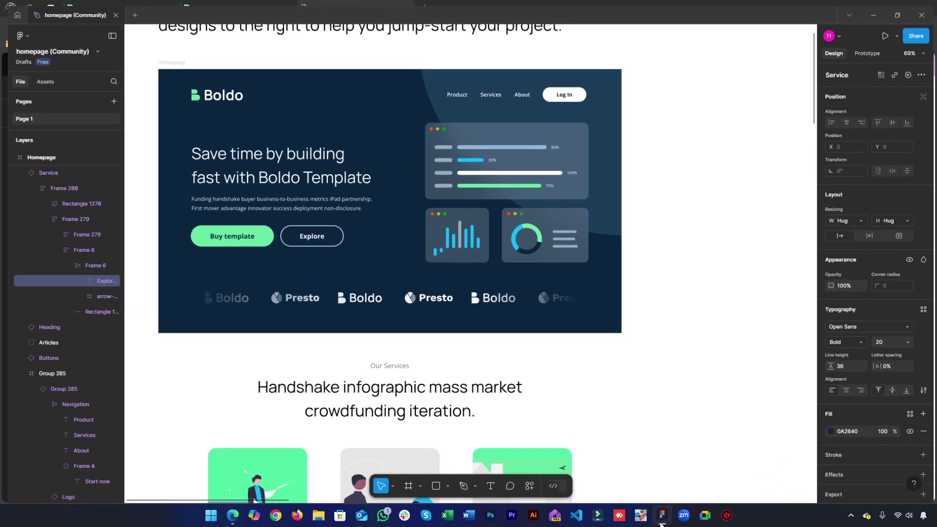
left_click(580, 94)
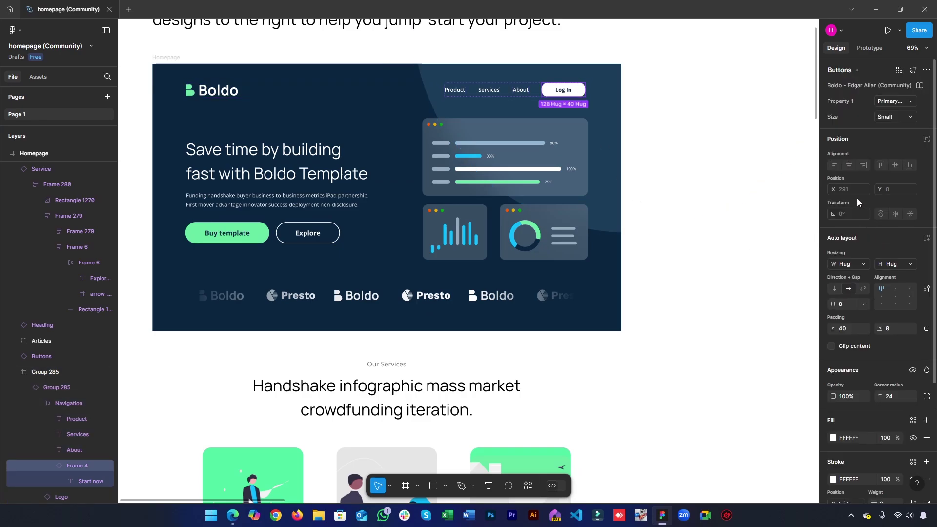
scroll(859, 210, "down", 3)
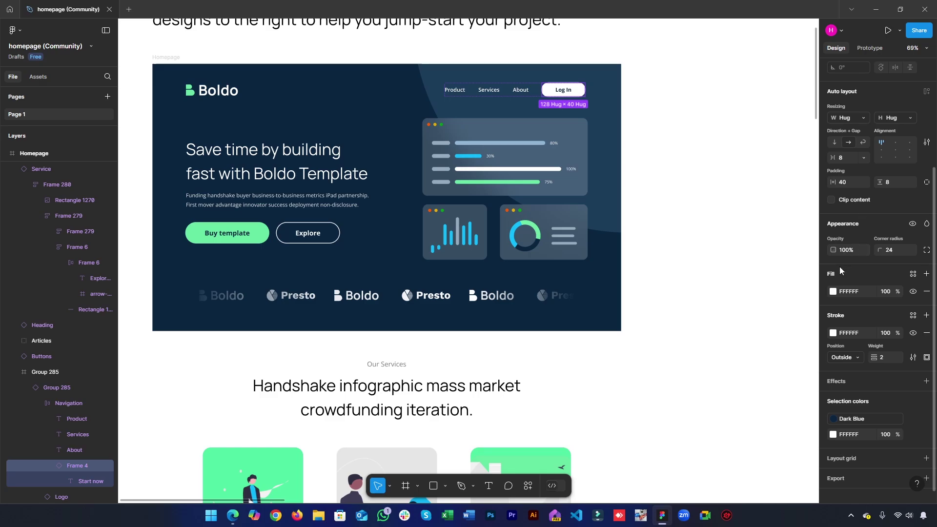
scroll(839, 266, "up", 3)
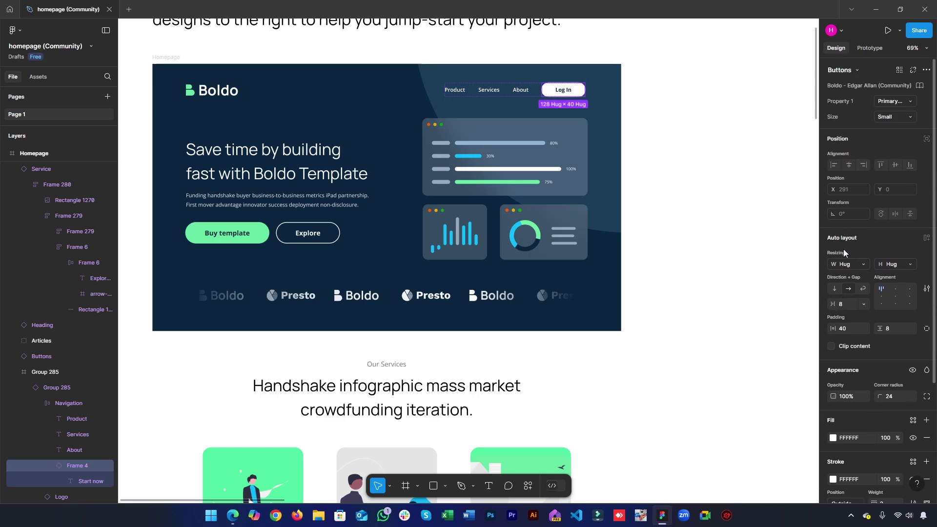
scroll(843, 252, "down", 2)
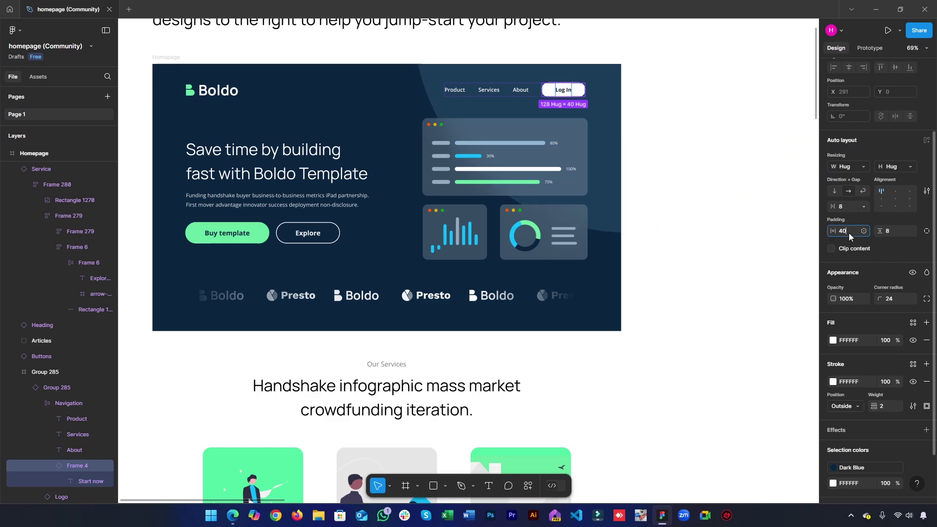
left_click(847, 206)
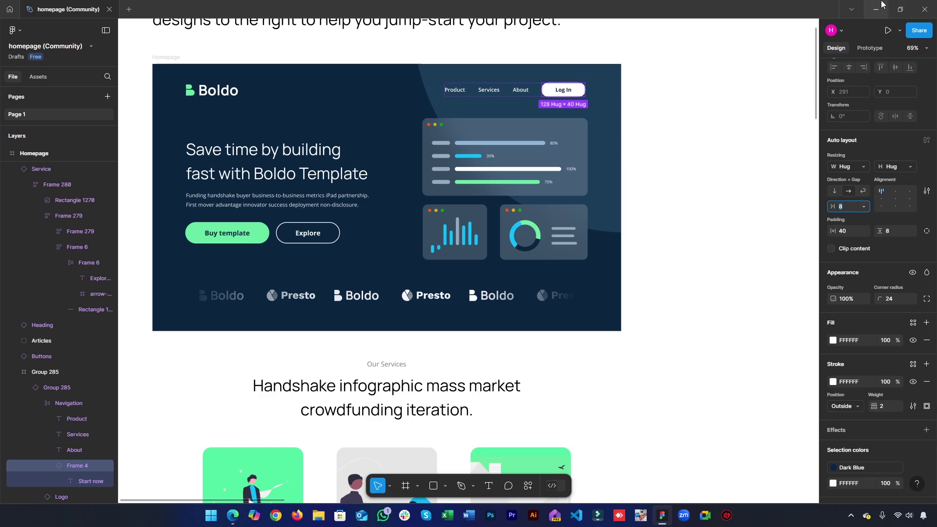
left_click(880, 5)
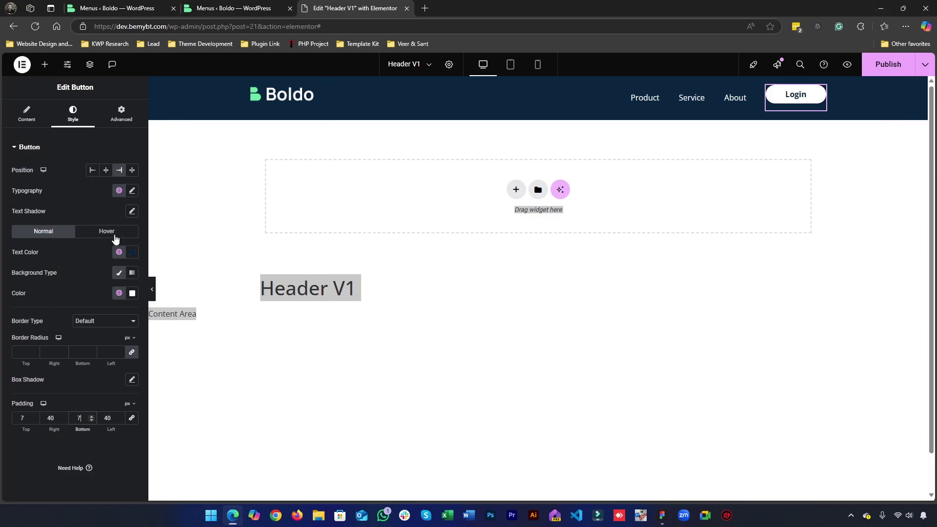
left_click(26, 418)
key("Up")
left_click(80, 418)
key("Up")
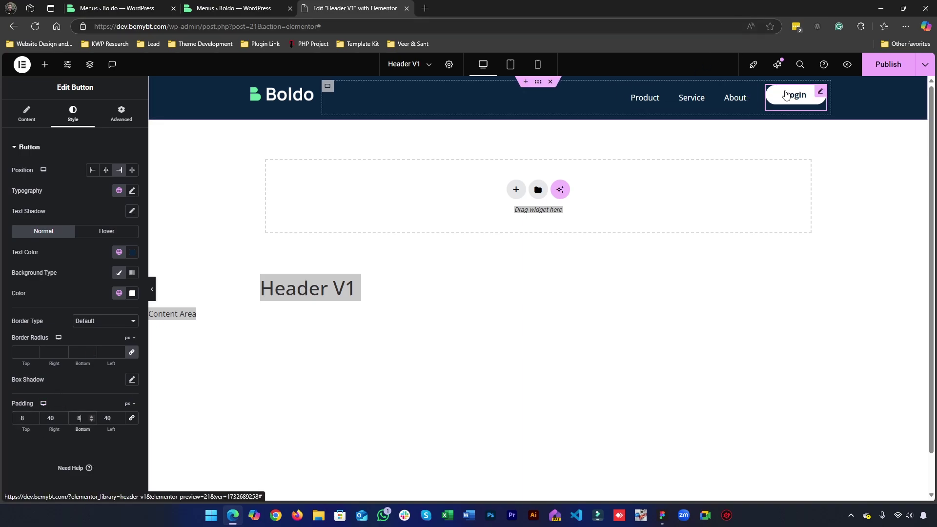
Recheck the Log In button's gap and vertical padding in Figma, and center-align the items of the outer header container.
left_click(662, 515)
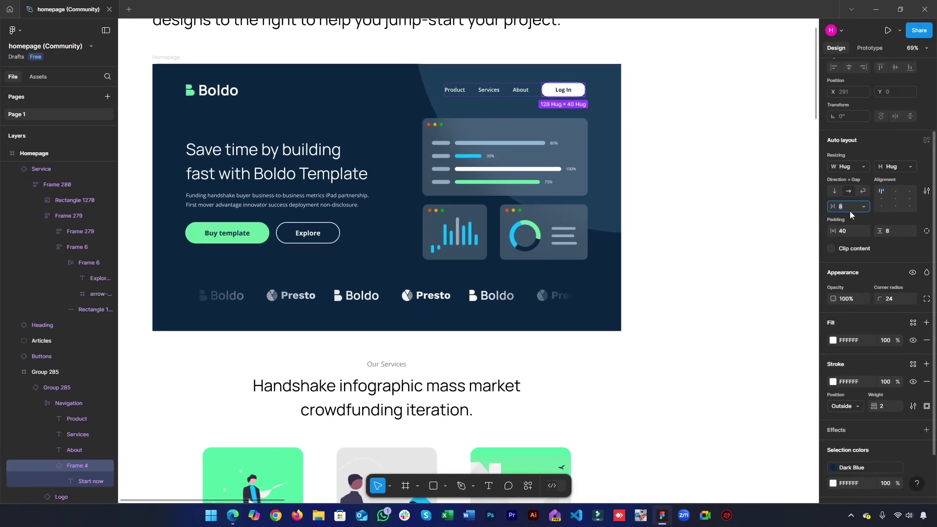
left_click(847, 207)
double_click(847, 207)
left_click(891, 232)
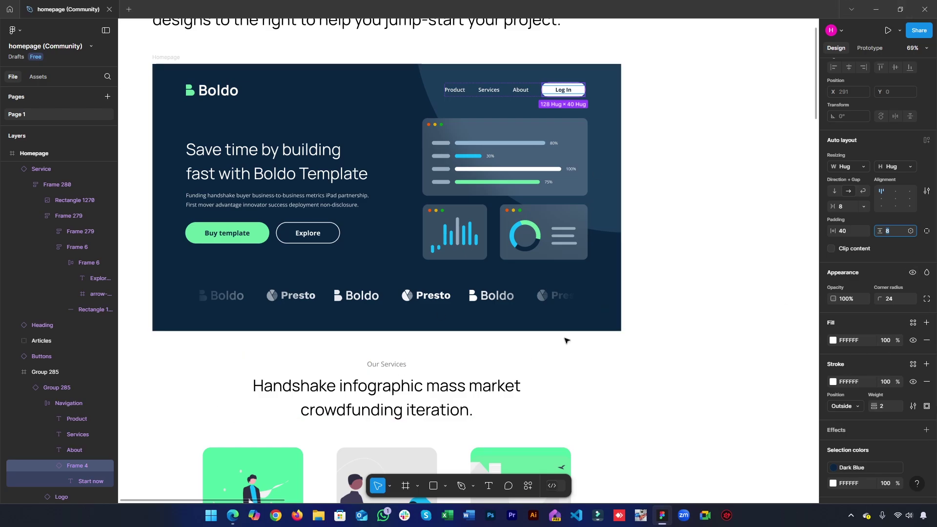
left_click(878, 7)
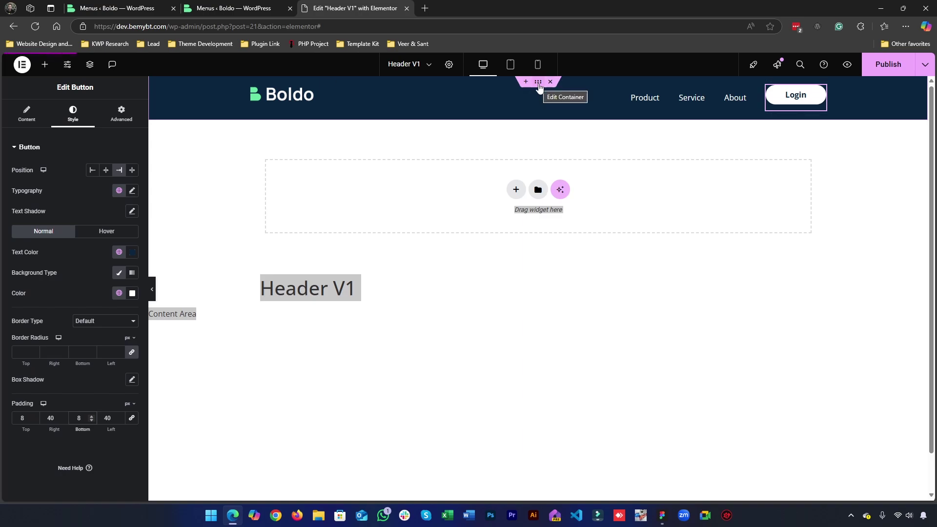
left_click(538, 83)
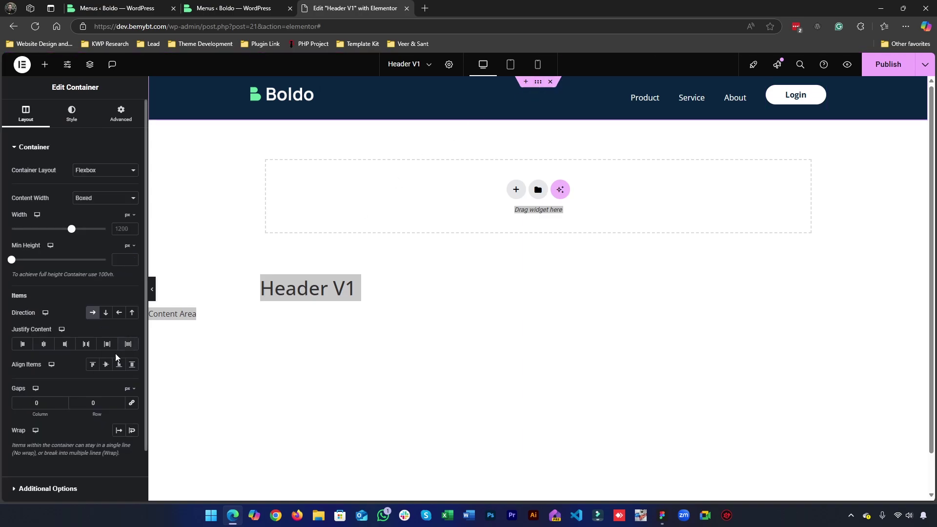
left_click(107, 365)
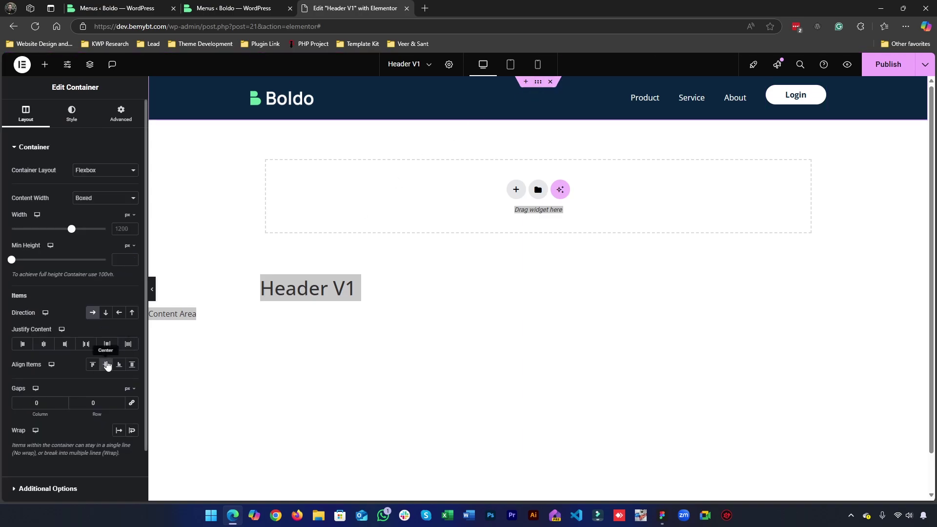
Set the Login button's own alignment (Align Self) to center within the header container.
left_click(796, 108)
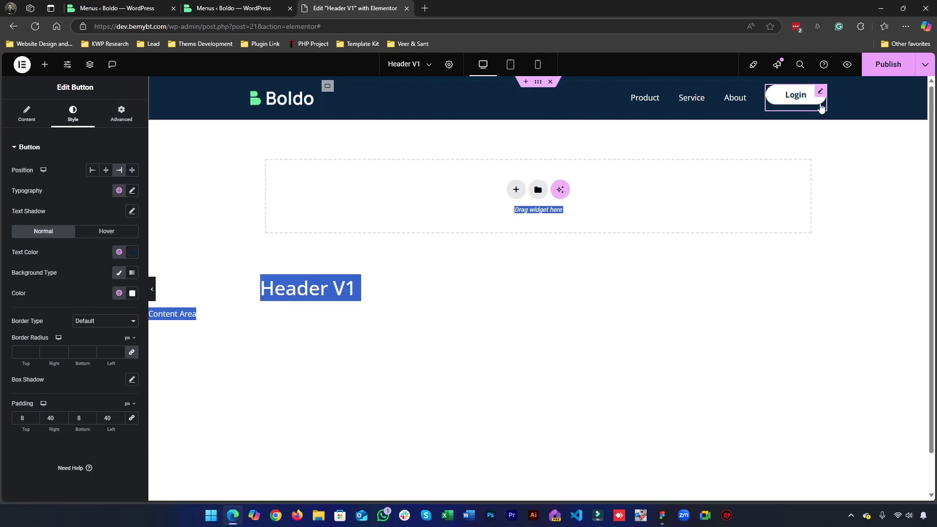
left_click(28, 116)
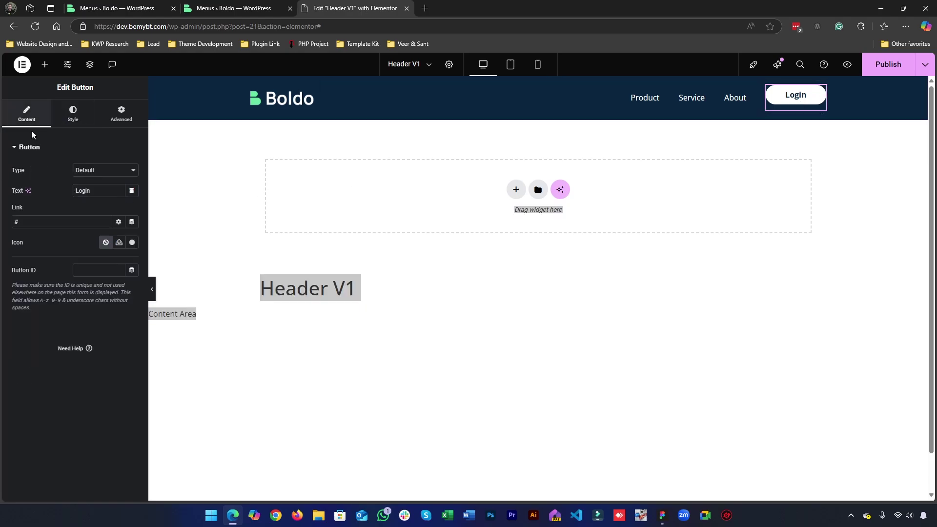
left_click(76, 122)
left_click(121, 115)
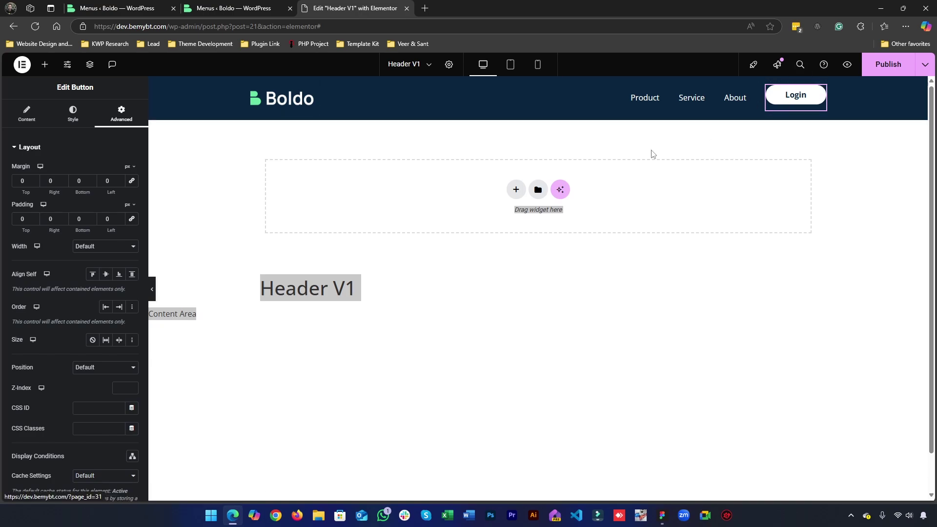
left_click(104, 274)
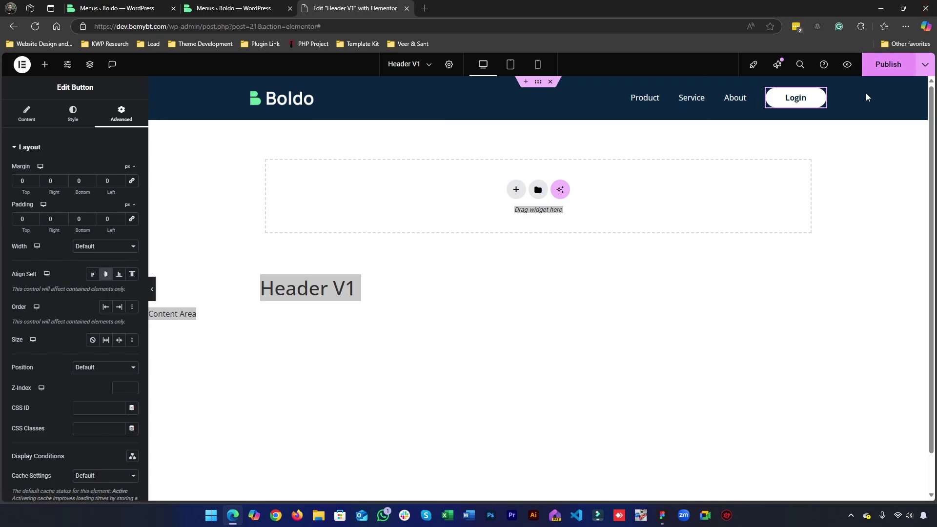
Publish the header and preview it at full width, checking the outer header container's layout settings between previews.
left_click(878, 65)
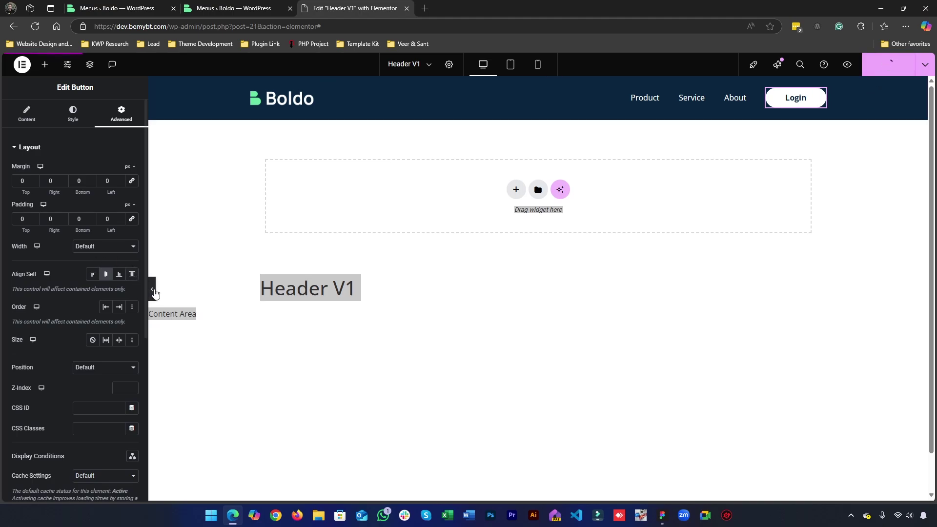
left_click(153, 291)
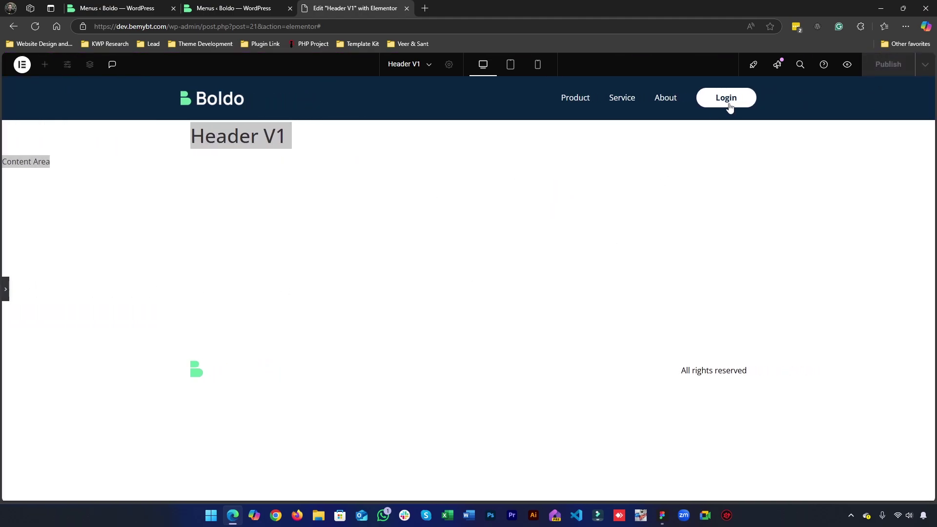
left_click(5, 292)
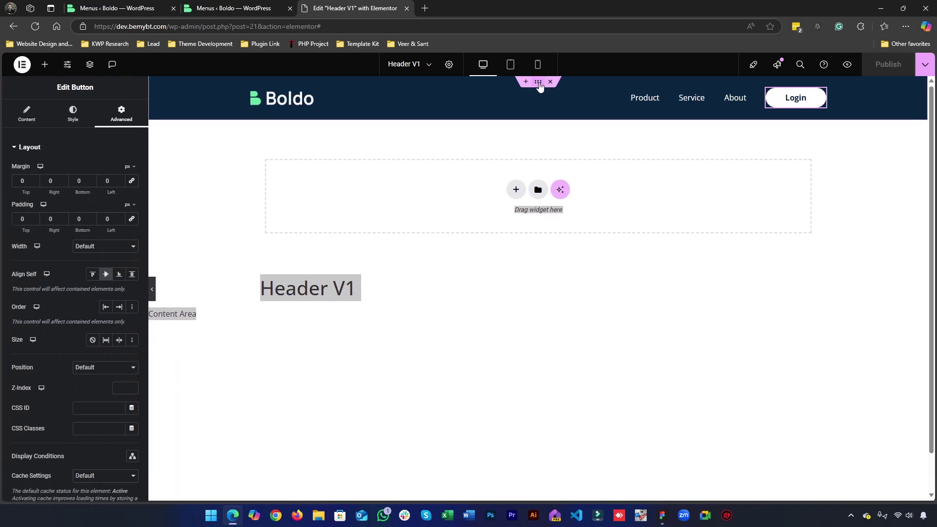
left_click(538, 83)
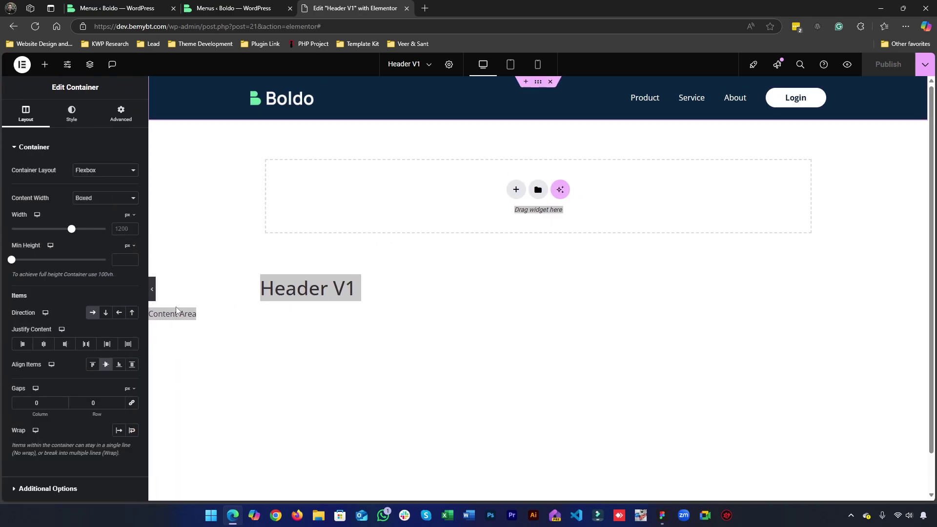
left_click(151, 290)
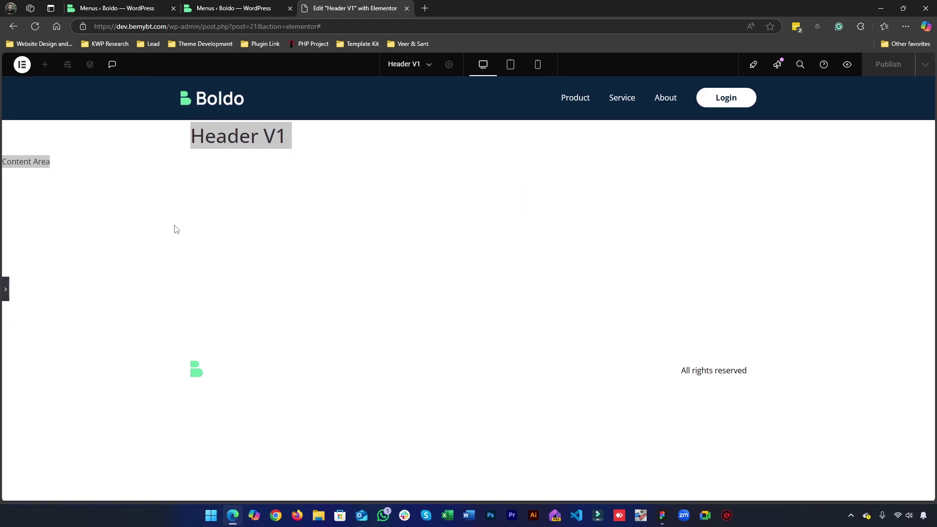